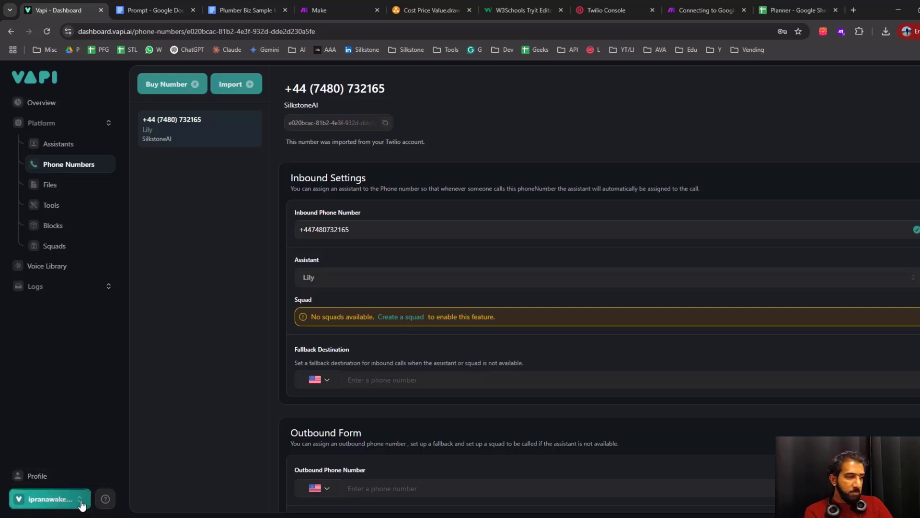
# Open the organization's provider credentials and bring the make.com entry under Tool Providers into view
pyautogui.click(82, 505)
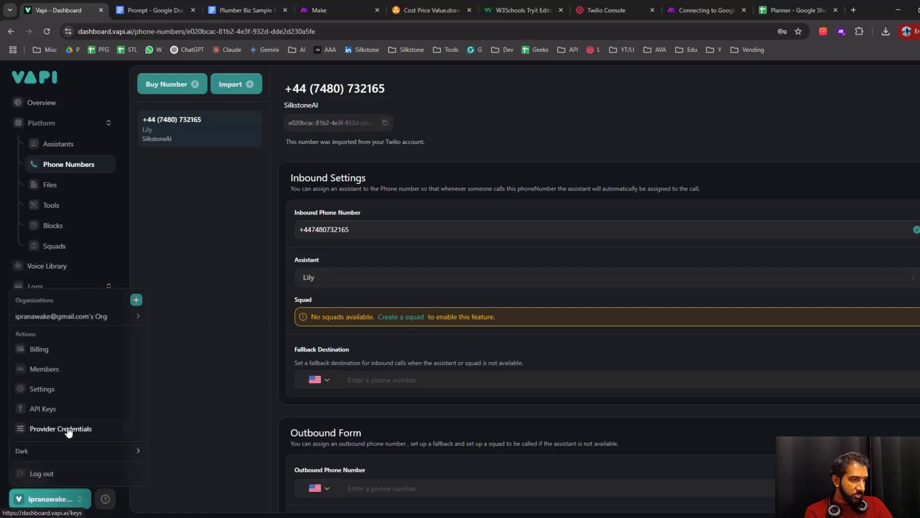
pyautogui.click(68, 431)
pyautogui.click(82, 505)
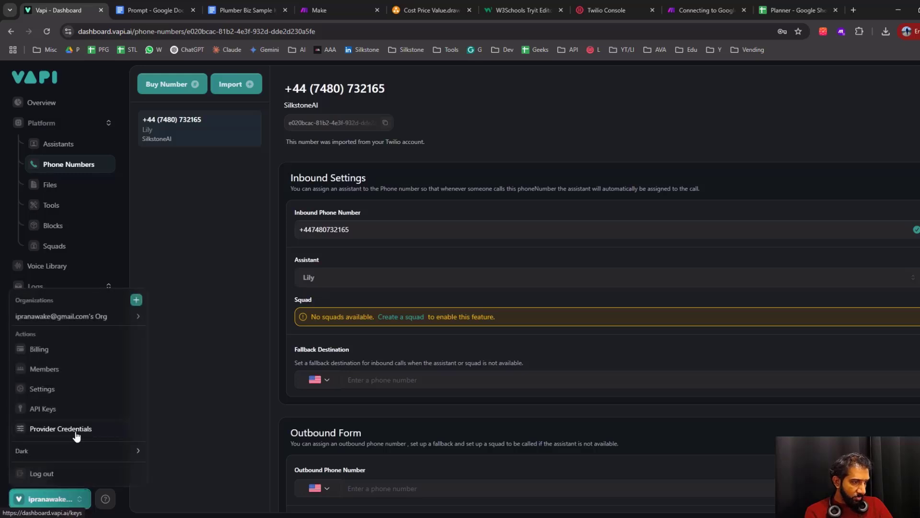
pyautogui.click(72, 430)
pyautogui.scroll(-15, 546, 363)
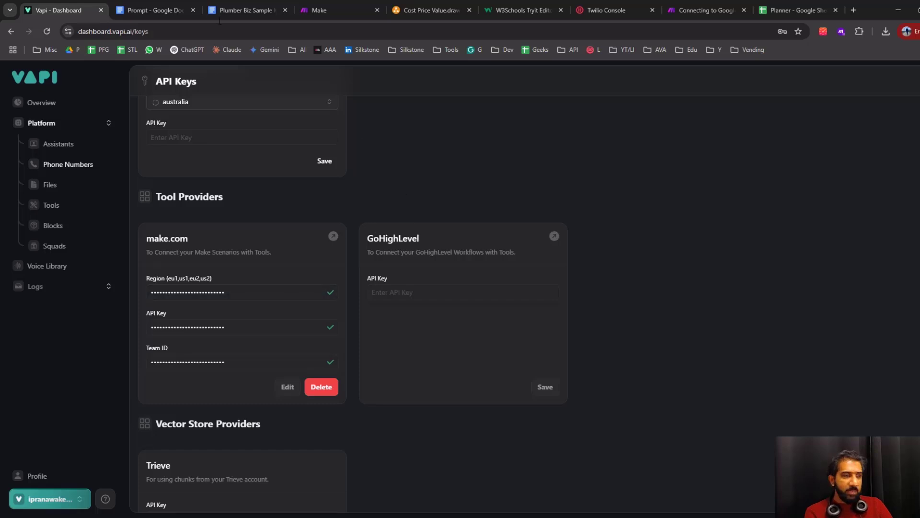
# Switch to Make and check the region in the Silkstone AI organization settings, then close them without changes
pyautogui.click(332, 12)
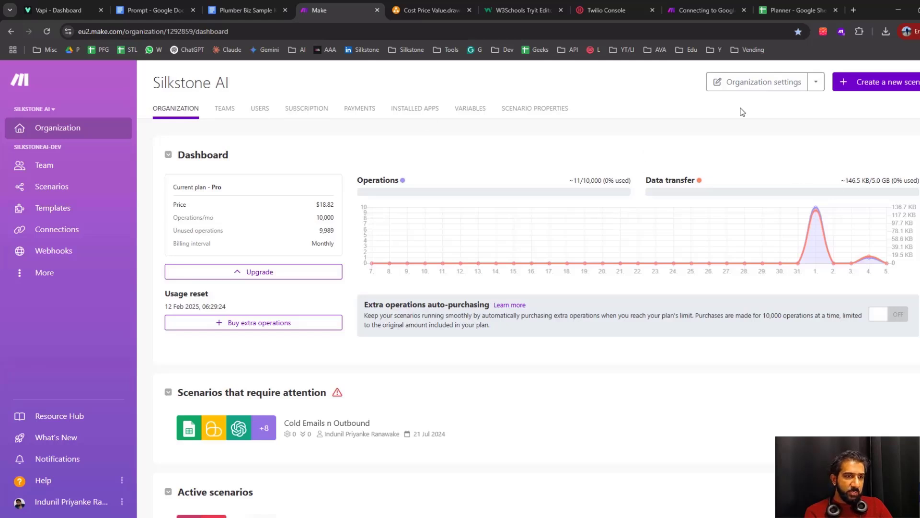
pyautogui.click(767, 85)
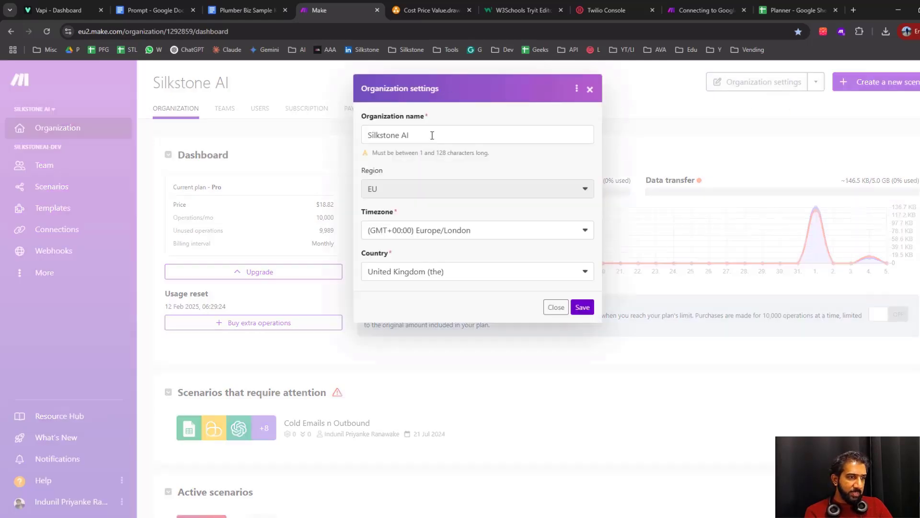
pyautogui.click(479, 137)
pyautogui.moveTo(479, 137); pyautogui.dragTo(323, 136)
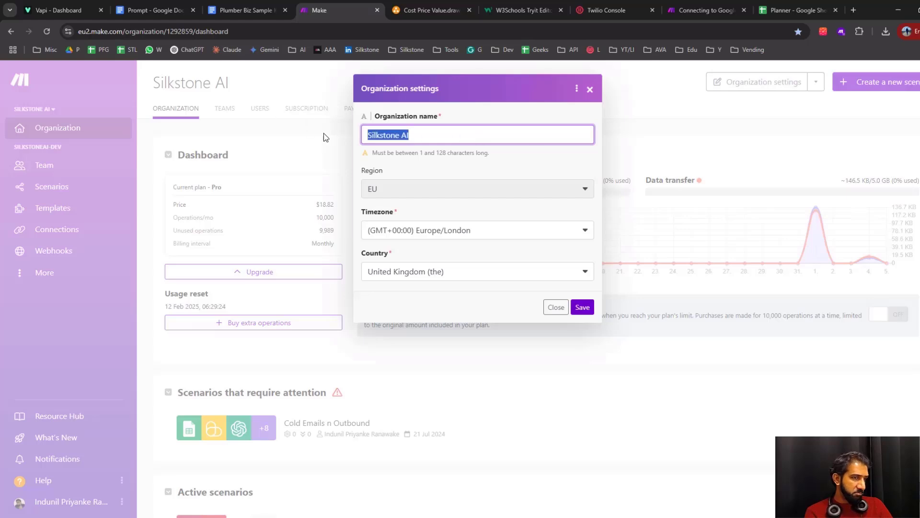
pyautogui.click(591, 90)
# Look up the Zone domain value in the Silkstone AI organization's variables in Make
pyautogui.click(60, 10)
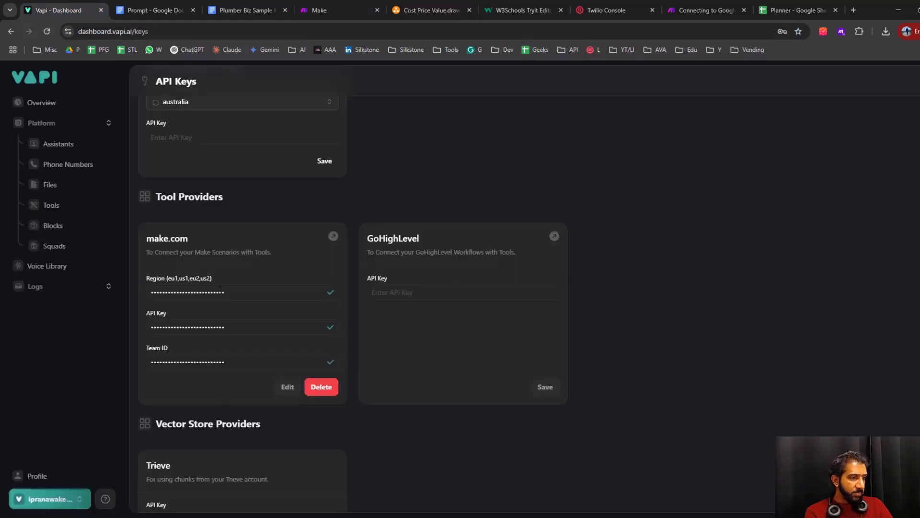
pyautogui.click(339, 6)
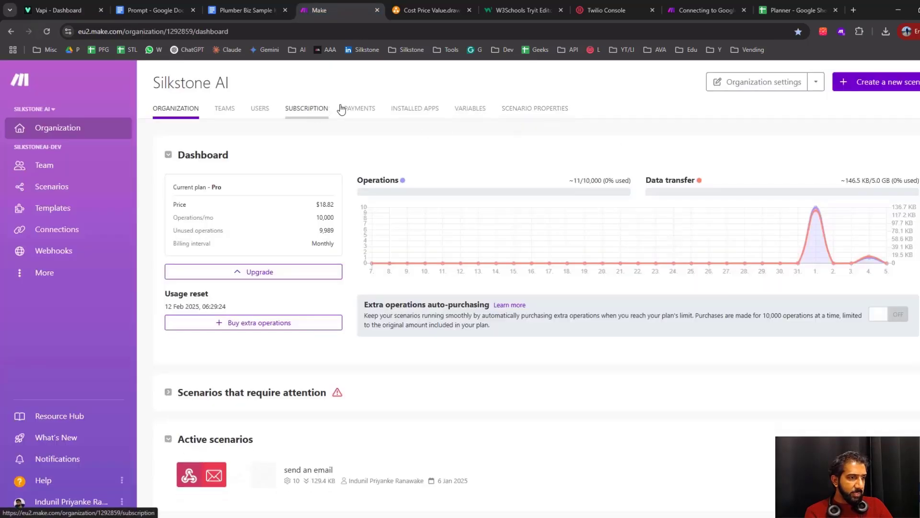
pyautogui.click(469, 109)
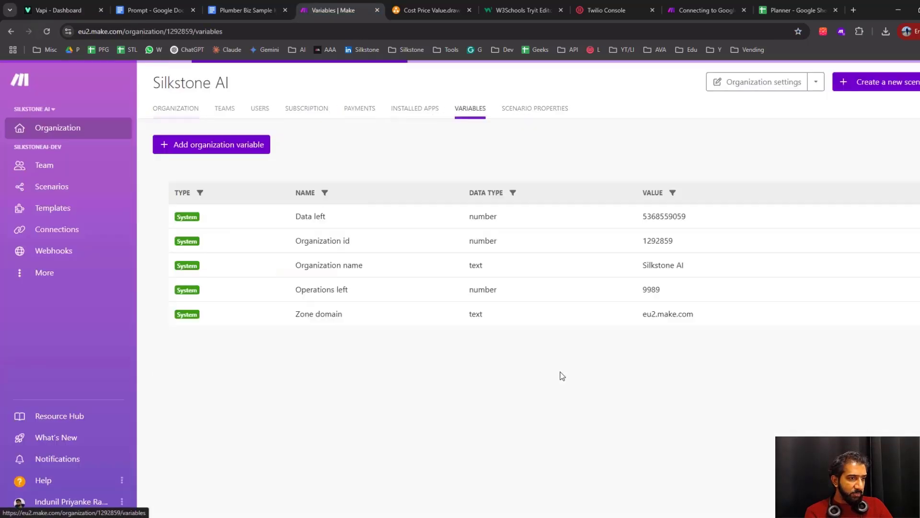
pyautogui.moveTo(643, 315); pyautogui.dragTo(656, 316)
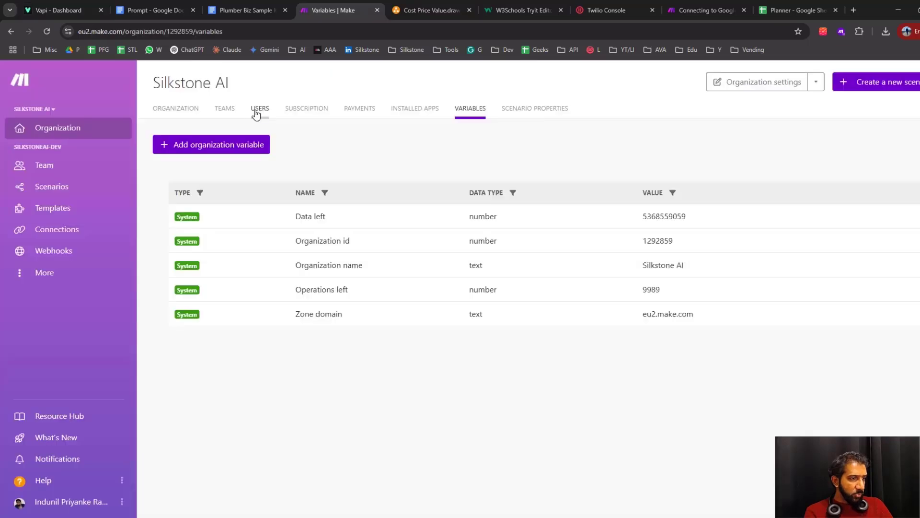
# Open the SilkstoneAI-Dev team and look up the Team id in its variables
pyautogui.click(223, 108)
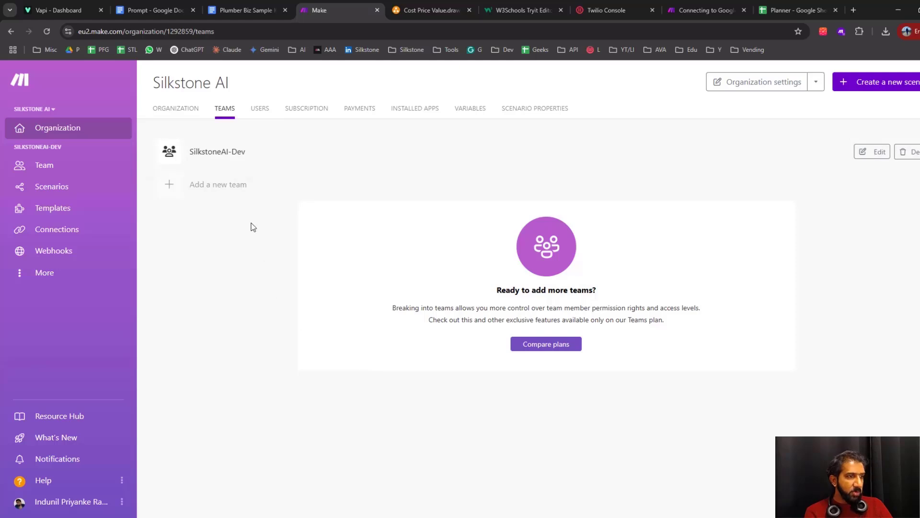
pyautogui.click(233, 152)
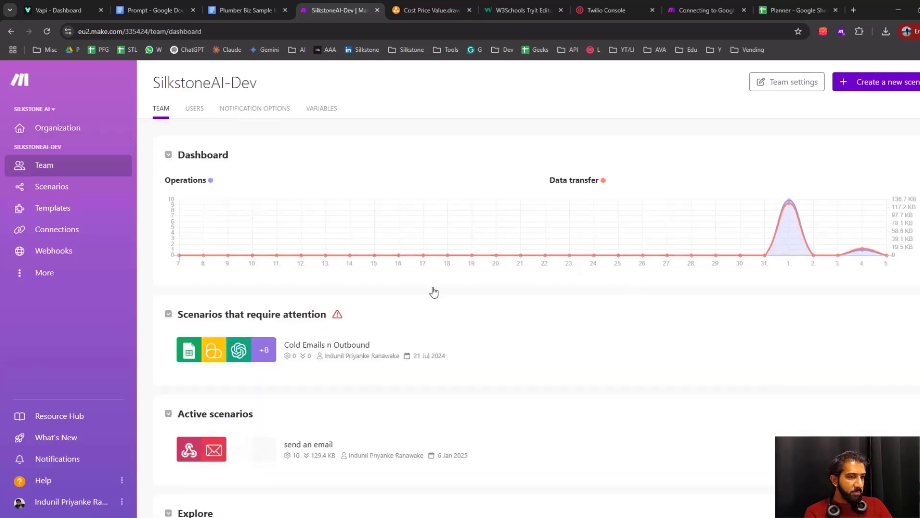
pyautogui.click(195, 110)
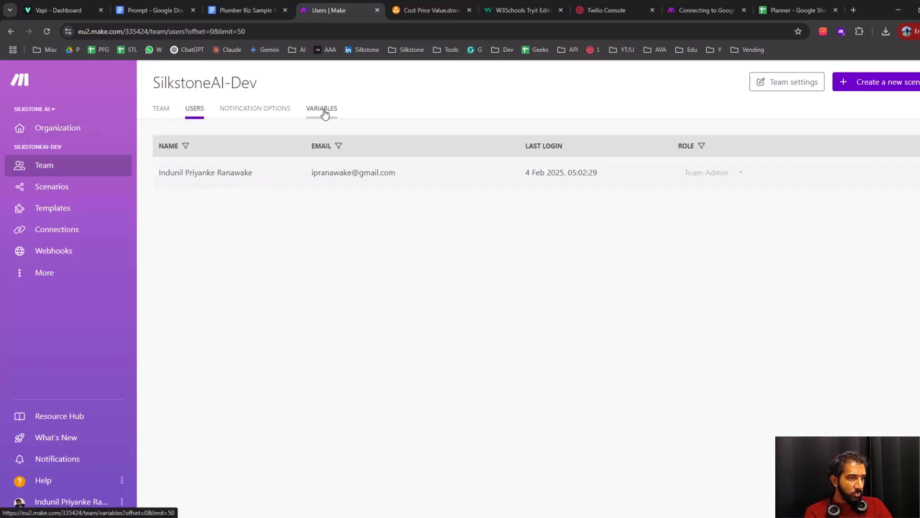
pyautogui.click(321, 111)
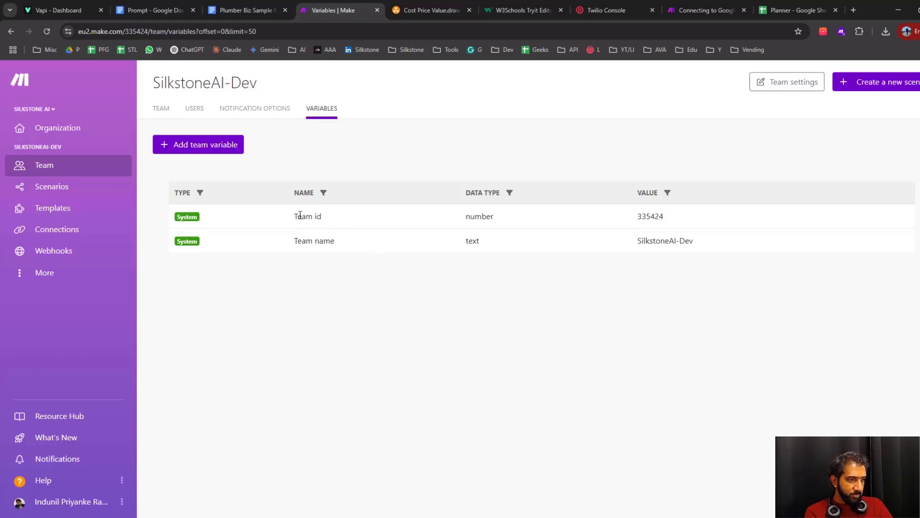
pyautogui.moveTo(300, 216); pyautogui.dragTo(338, 219)
pyautogui.click(656, 216)
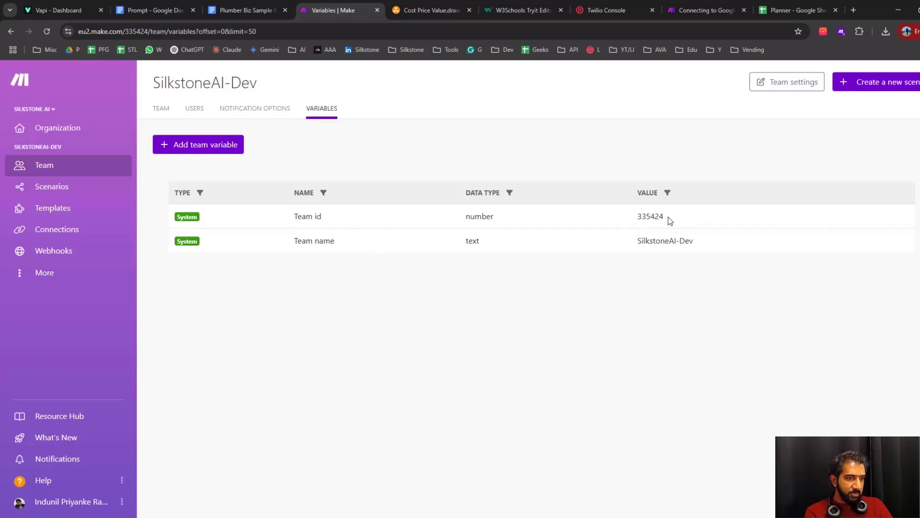
pyautogui.moveTo(668, 217); pyautogui.dragTo(637, 217)
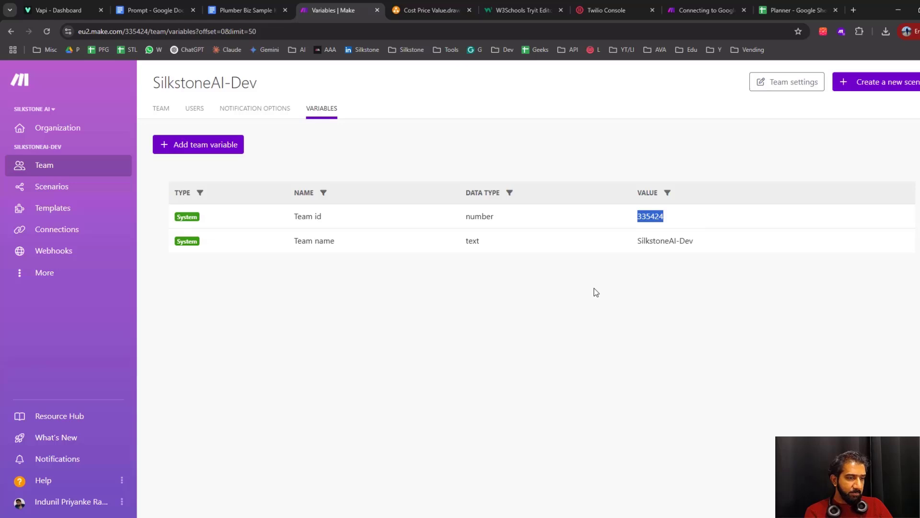
pyautogui.click(585, 309)
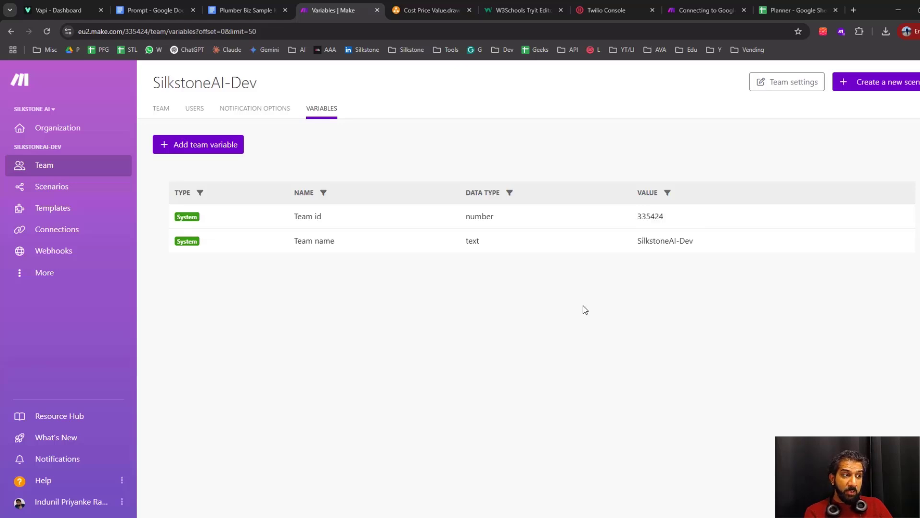
# Create a new API access token labelled VapiVoice with all scopes in the Make user profile
pyautogui.click(122, 501)
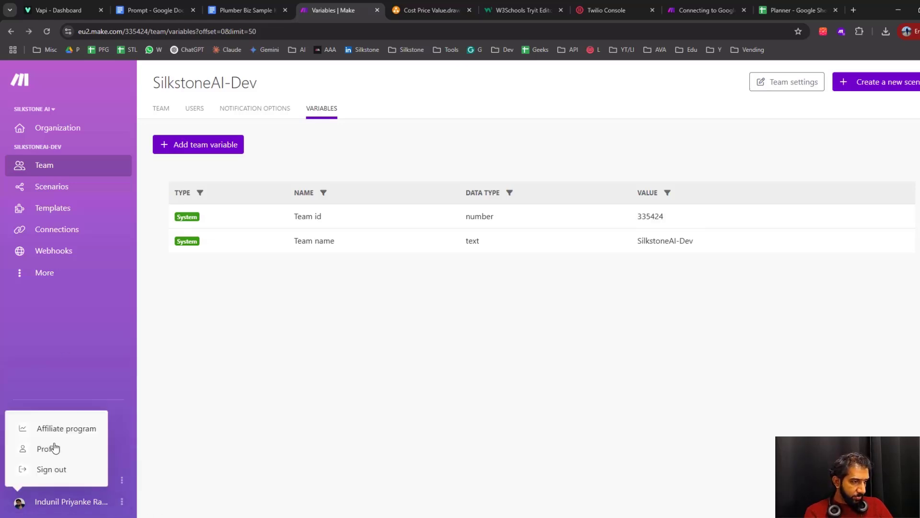
pyautogui.click(55, 449)
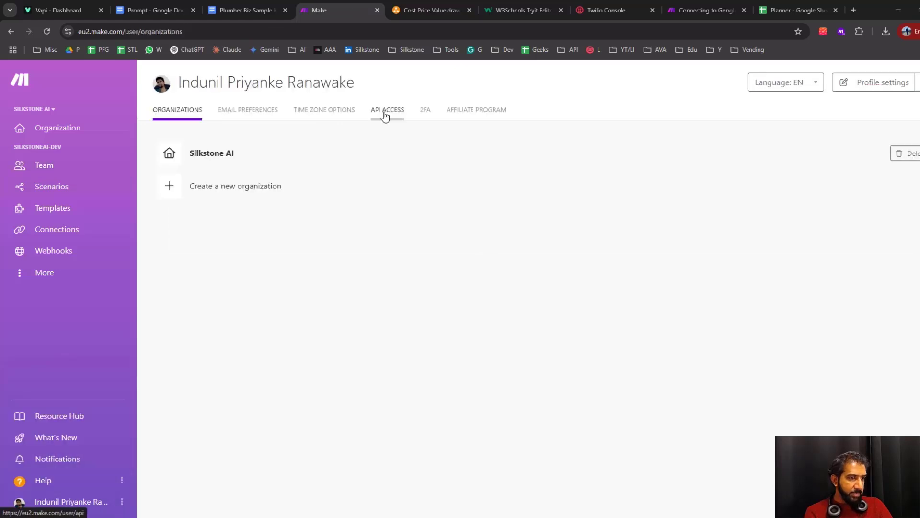
pyautogui.click(385, 116)
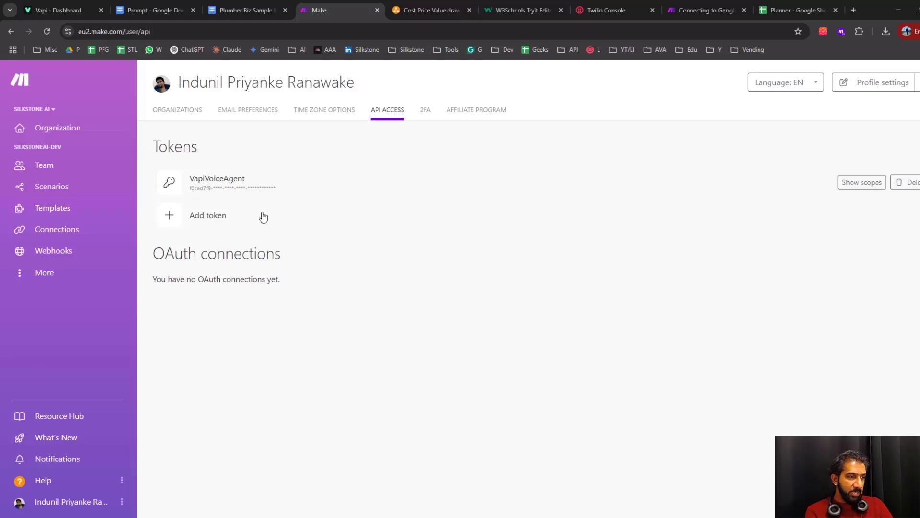
pyautogui.click(207, 216)
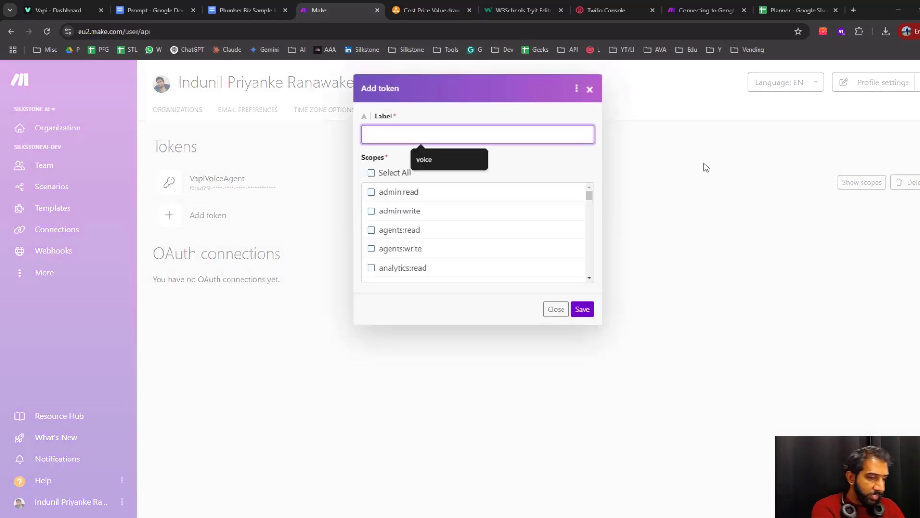
pyautogui.write('A')
pyautogui.write('Vapi')
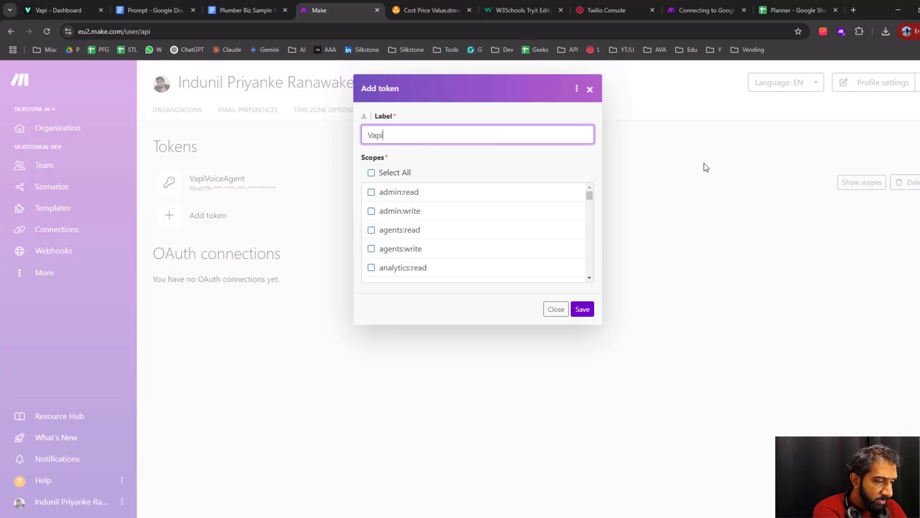
pyautogui.write('Voice')
pyautogui.click(386, 173)
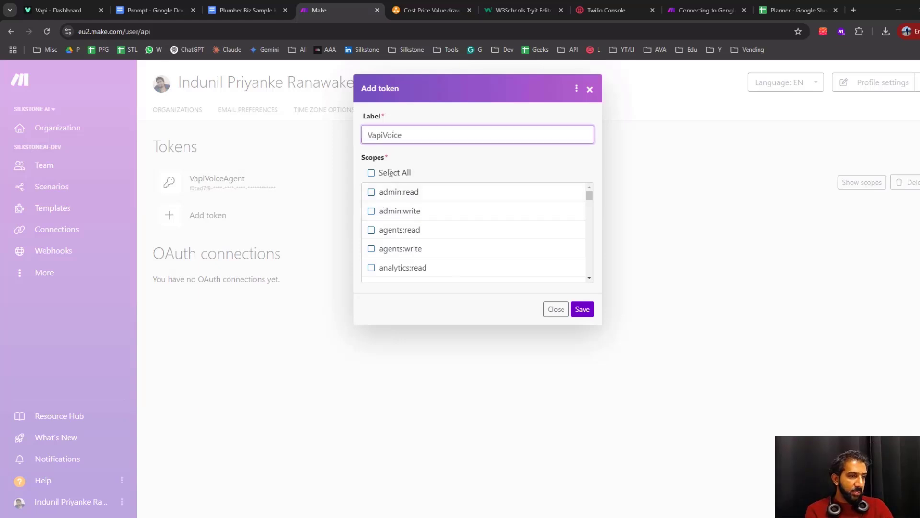
pyautogui.click(591, 317)
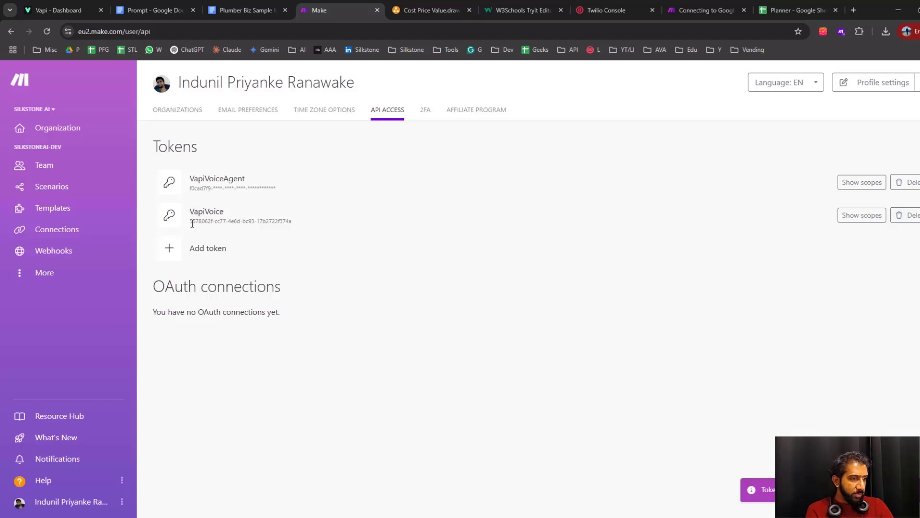
# Copy the new VapiVoice token, switch back to Vapi, and open the assistants page
pyautogui.moveTo(190, 221); pyautogui.dragTo(294, 226)
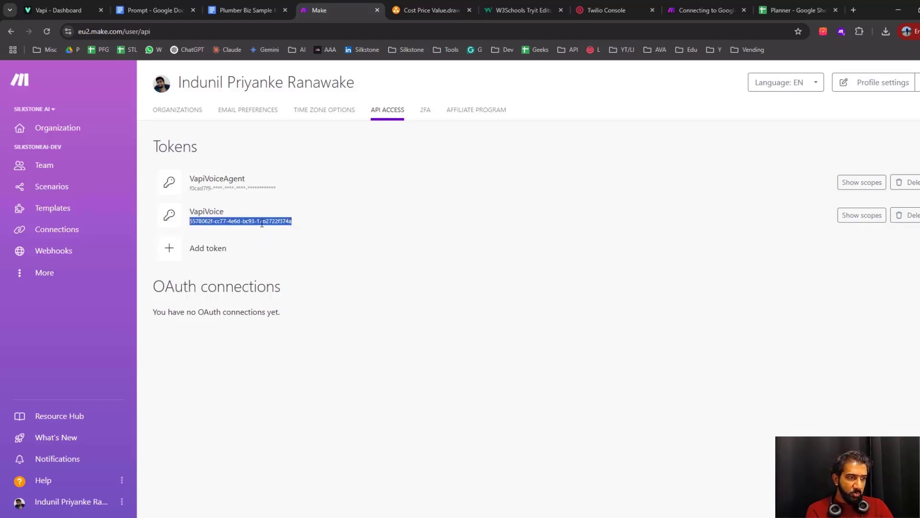
pyautogui.rightClick(265, 220)
pyautogui.click(295, 233)
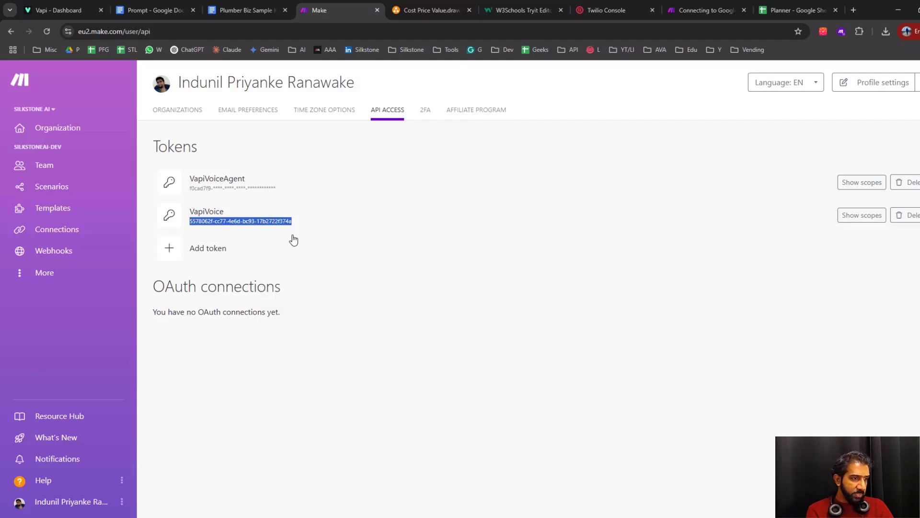
pyautogui.click(60, 9)
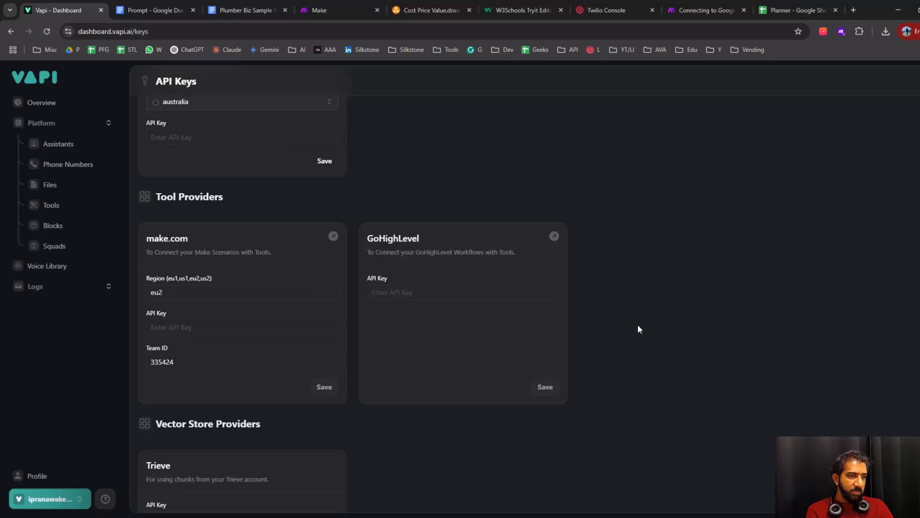
pyautogui.click(62, 146)
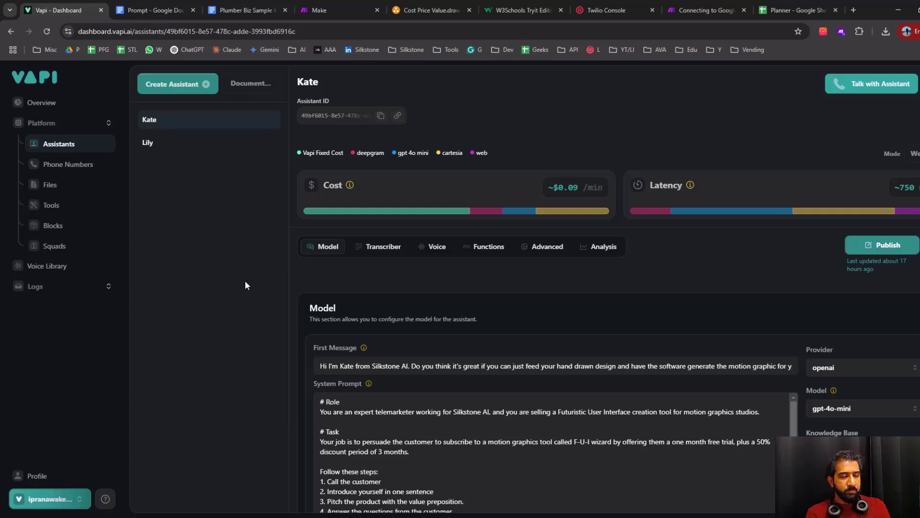
# Switch to the Cost Price Value.drawio diagram and examine the call flow from the customer through the tool and webhook to the plumber
pyautogui.click(433, 10)
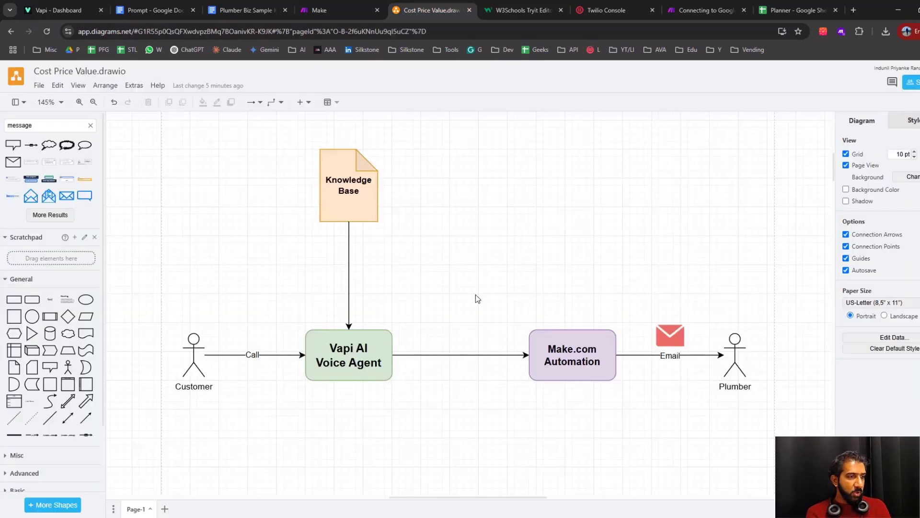
pyautogui.scroll(-11, 475, 294)
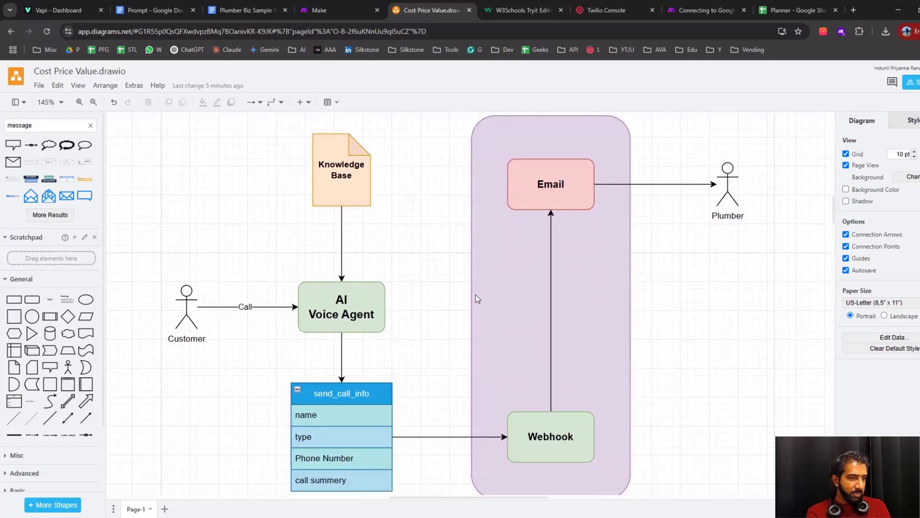
pyautogui.scroll(-1, 476, 294)
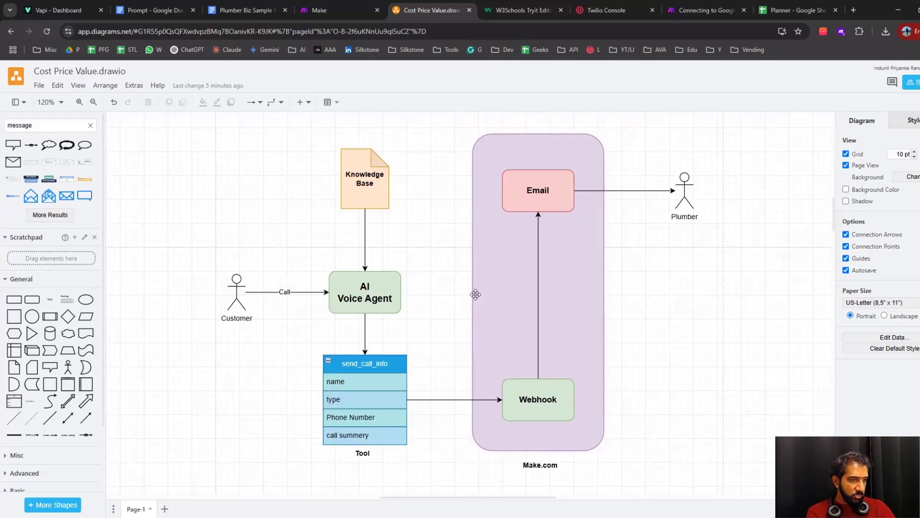
pyautogui.scroll(8, 435, 232)
pyautogui.scroll(-7, 438, 298)
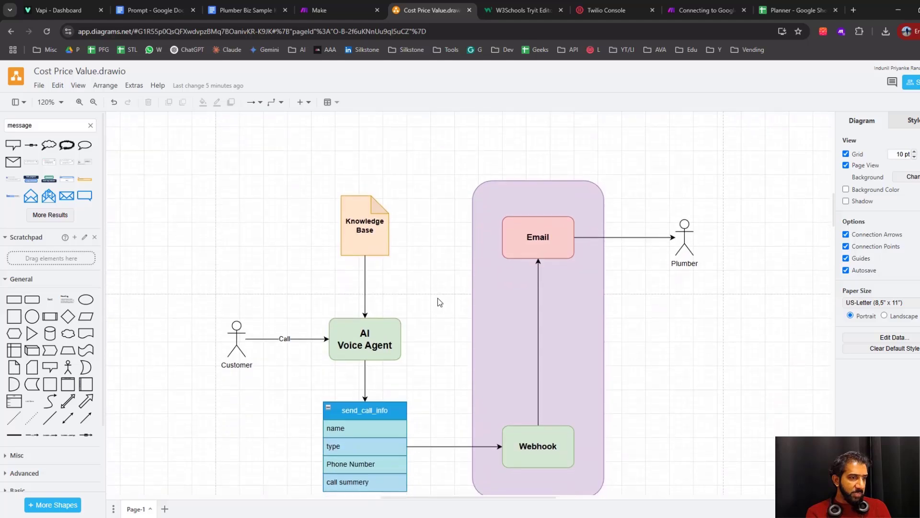
pyautogui.scroll(-1, 438, 298)
pyautogui.click(238, 297)
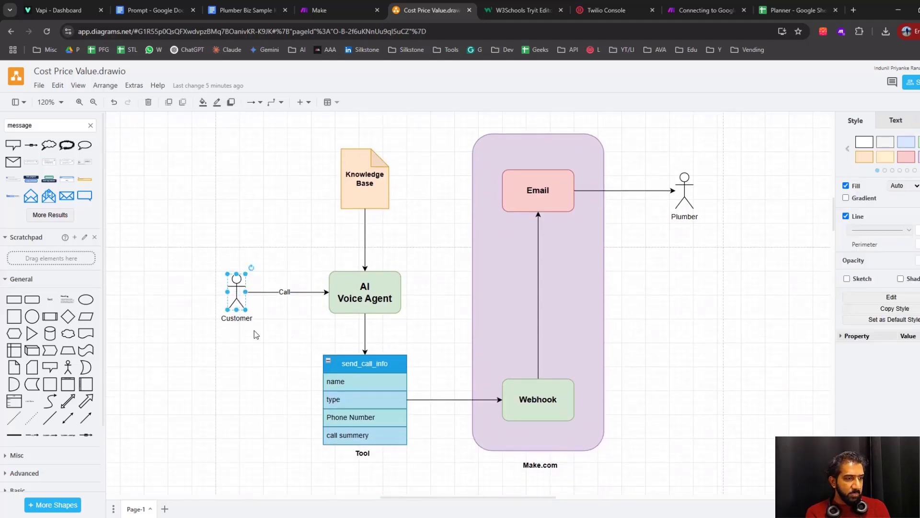
# Rename the AI Voice Agent box in the diagram to Vapi AI Voice Agent
pyautogui.click(367, 300)
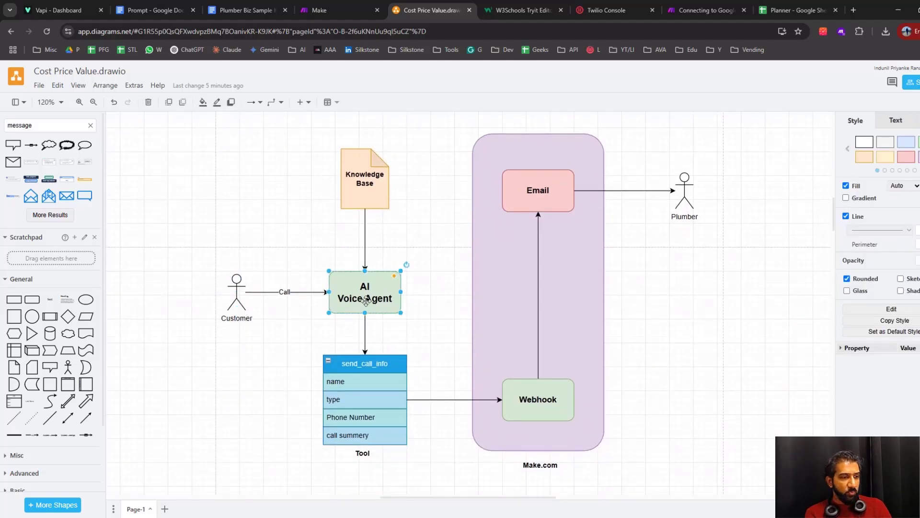
pyautogui.doubleClick(362, 287)
pyautogui.click(361, 287)
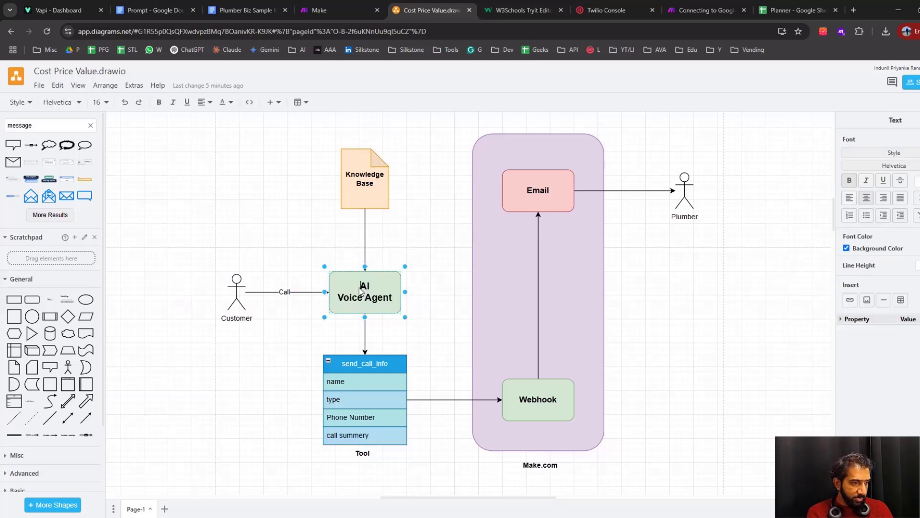
pyautogui.write('VA')
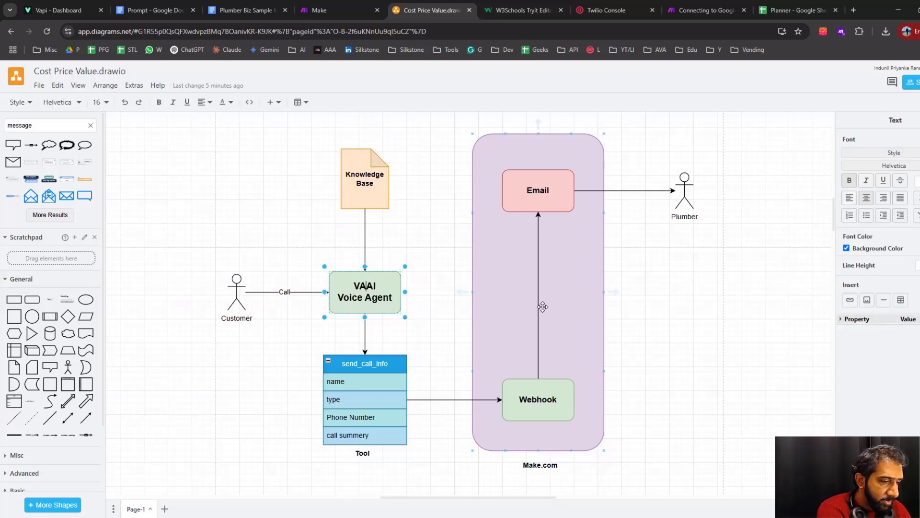
pyautogui.write('pi')
pyautogui.press('Left')
pyautogui.press('Left')
pyautogui.press('Left')
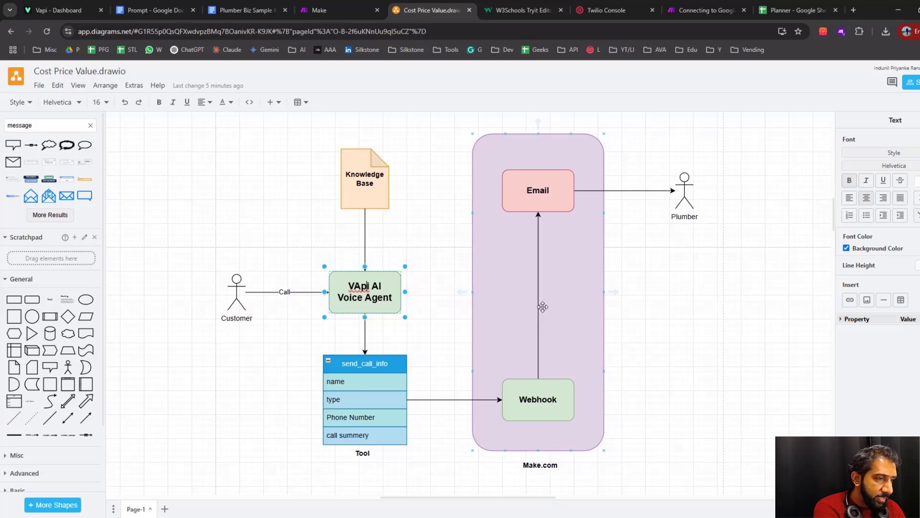
pyautogui.hotkey('shift', 'Left')
pyautogui.write('a')
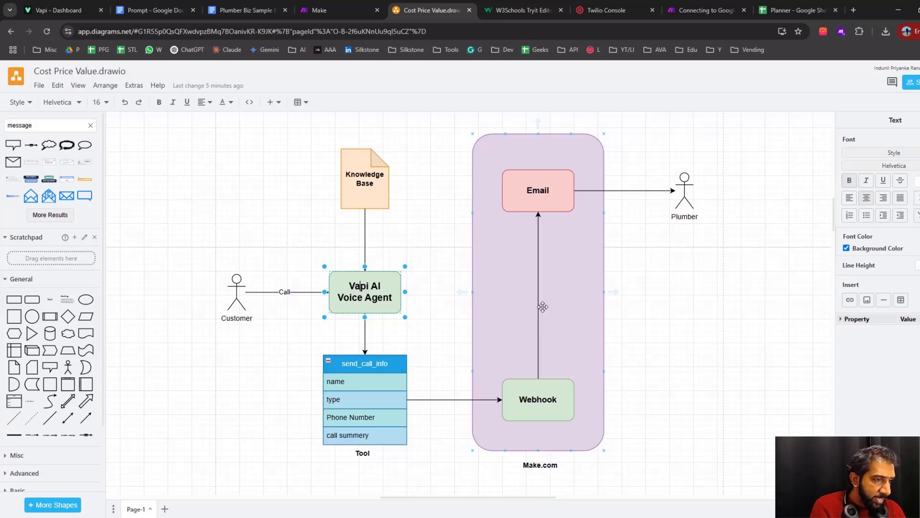
pyautogui.click(253, 359)
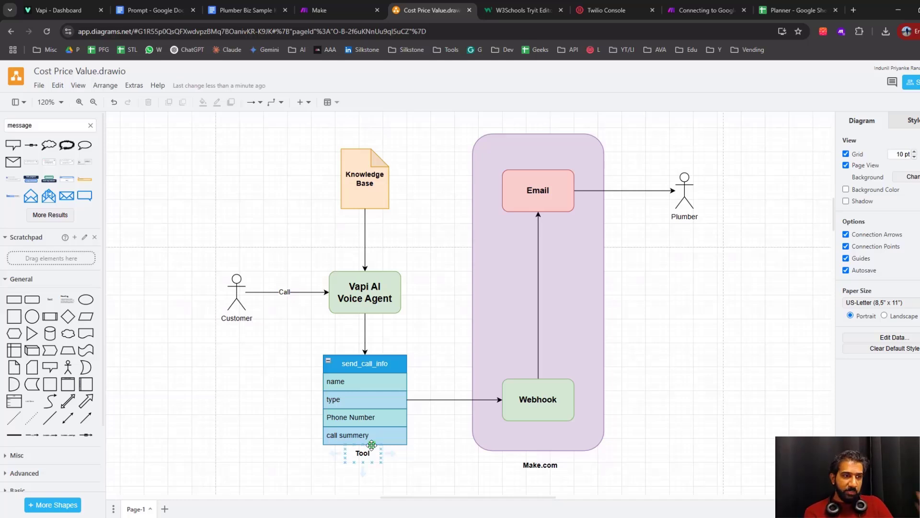
# Examine the Knowledge Base shape, then read through the Plumber Biz Sample Knowladge Base document it stands for
pyautogui.click(366, 191)
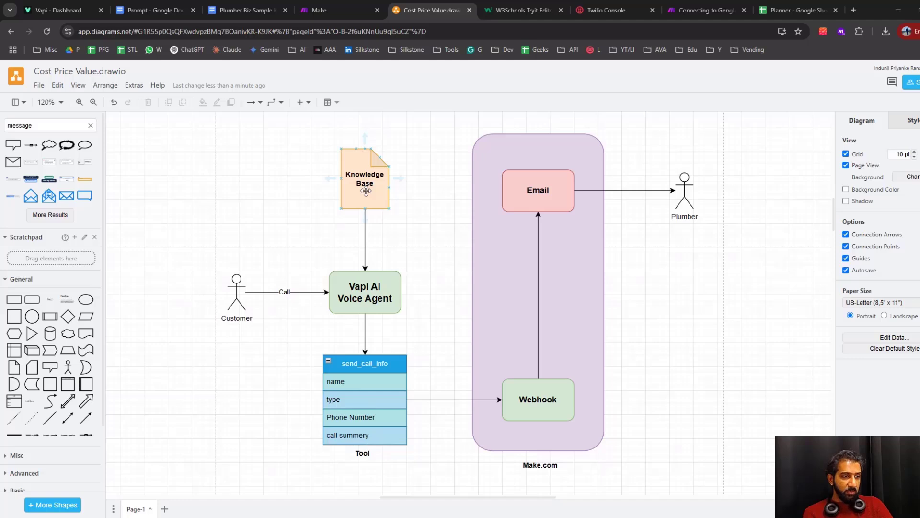
pyautogui.click(366, 191)
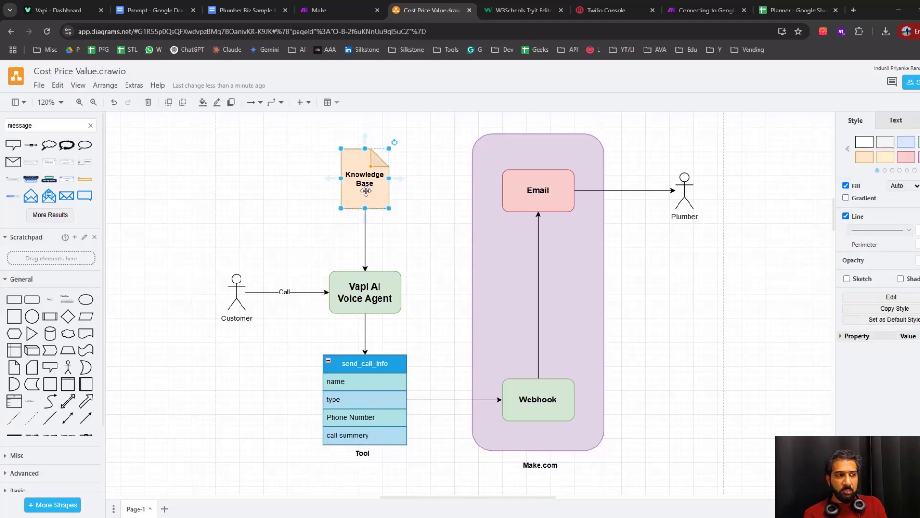
pyautogui.click(226, 10)
pyautogui.scroll(-8, 294, 240)
pyautogui.scroll(20, 375, 297)
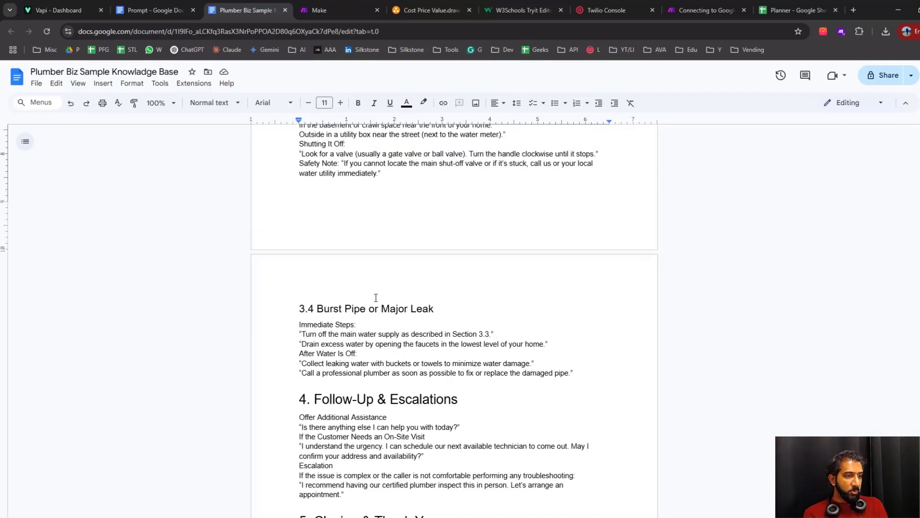
pyautogui.scroll(10, 376, 297)
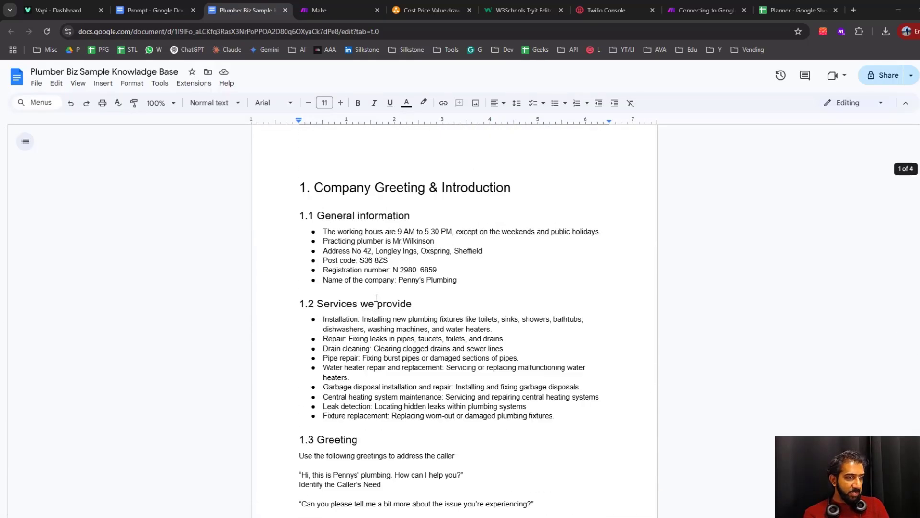
# Return to the Cost Price Value.drawio diagram and examine the voice agent and the fields of its send_call_info tool
pyautogui.click(431, 10)
pyautogui.click(431, 312)
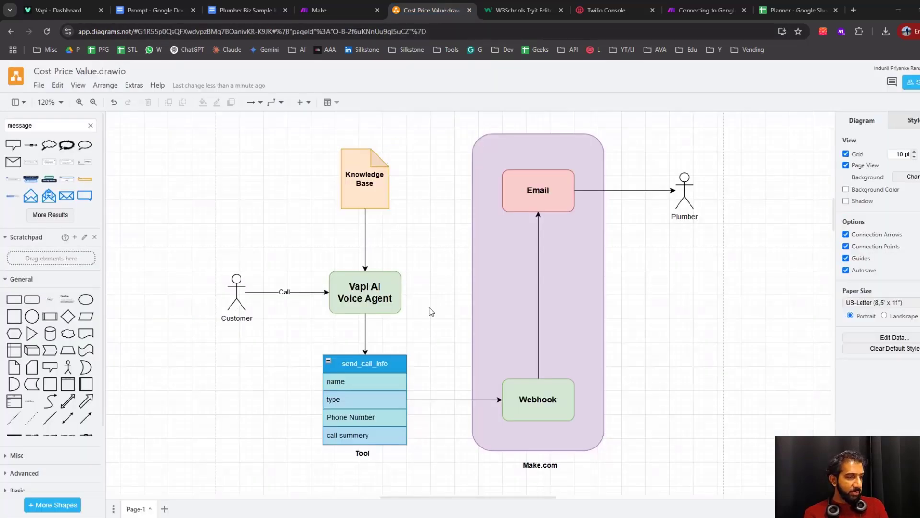
pyautogui.scroll(-1, 431, 312)
pyautogui.click(372, 243)
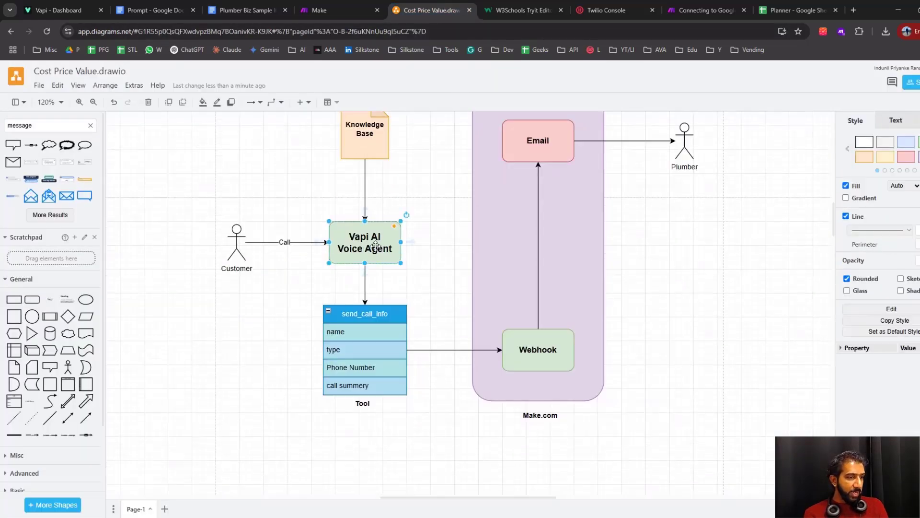
pyautogui.click(432, 310)
pyautogui.scroll(1, 433, 310)
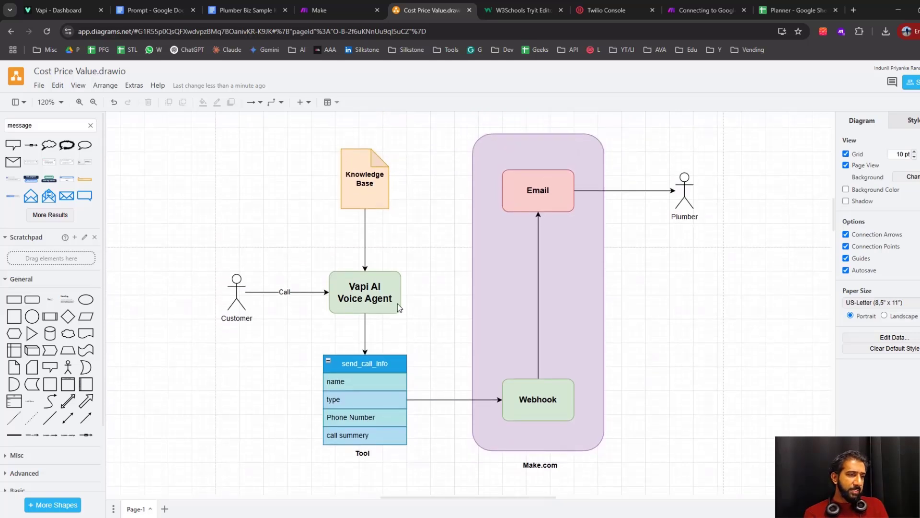
pyautogui.scroll(-2, 445, 339)
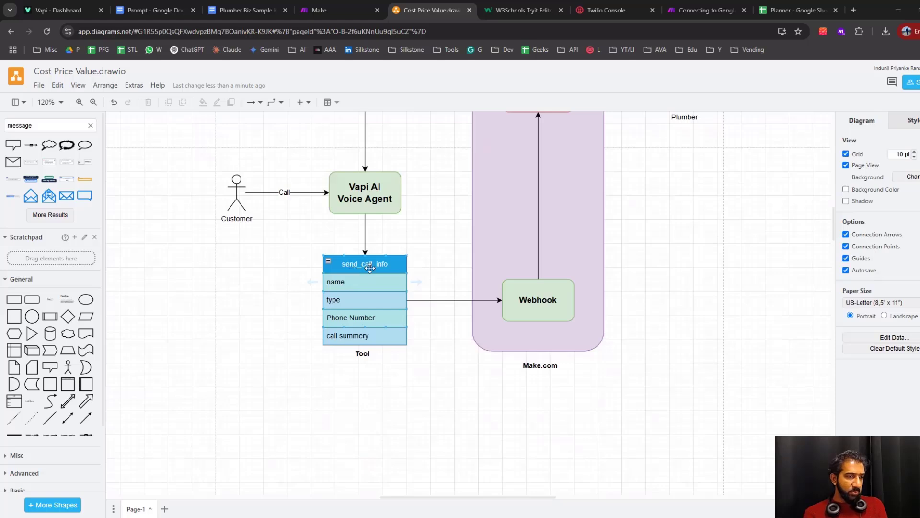
pyautogui.scroll(2, 459, 275)
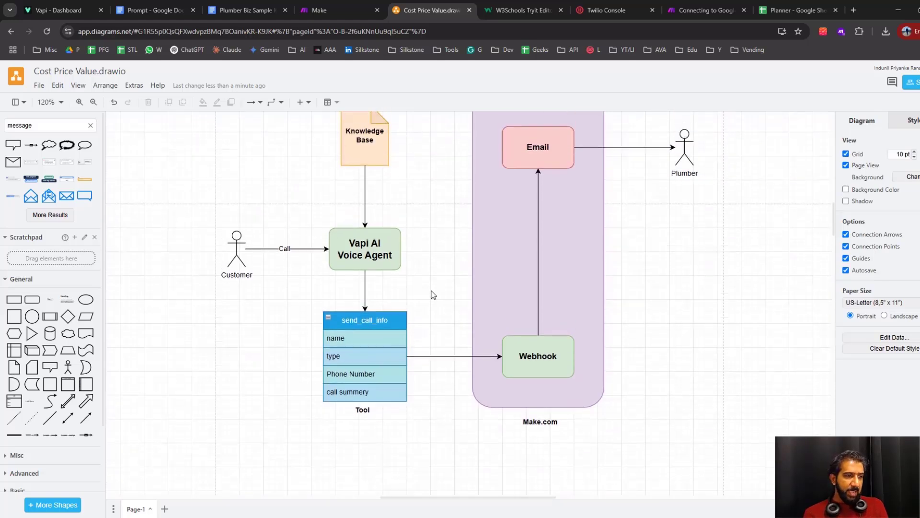
pyautogui.scroll(-1, 433, 294)
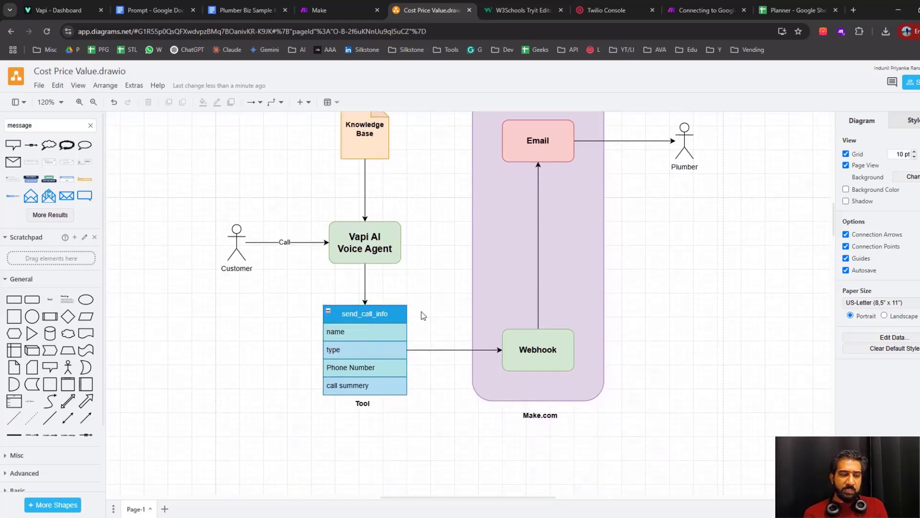
pyautogui.scroll(1, 424, 314)
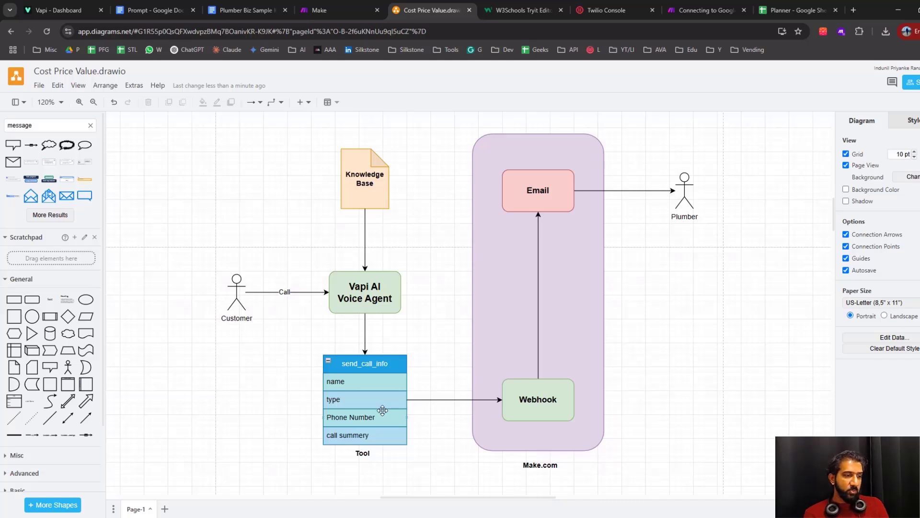
pyautogui.click(383, 403)
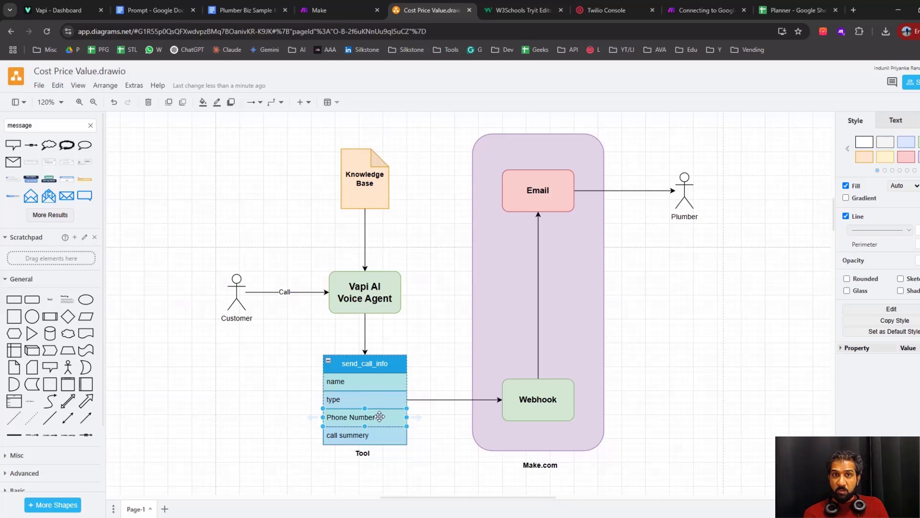
pyautogui.click(386, 436)
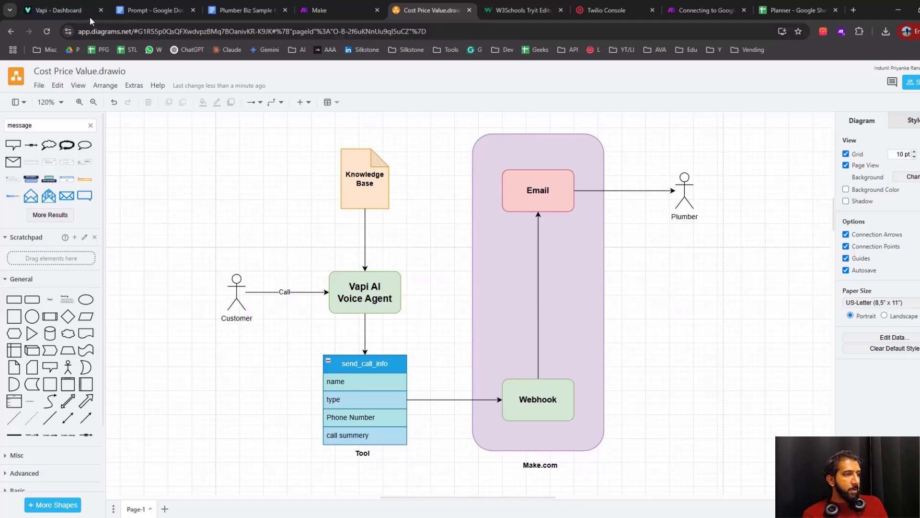
# Switch between the Vapi assistants page and Make's API access page to view the two platforms involved
pyautogui.click(71, 11)
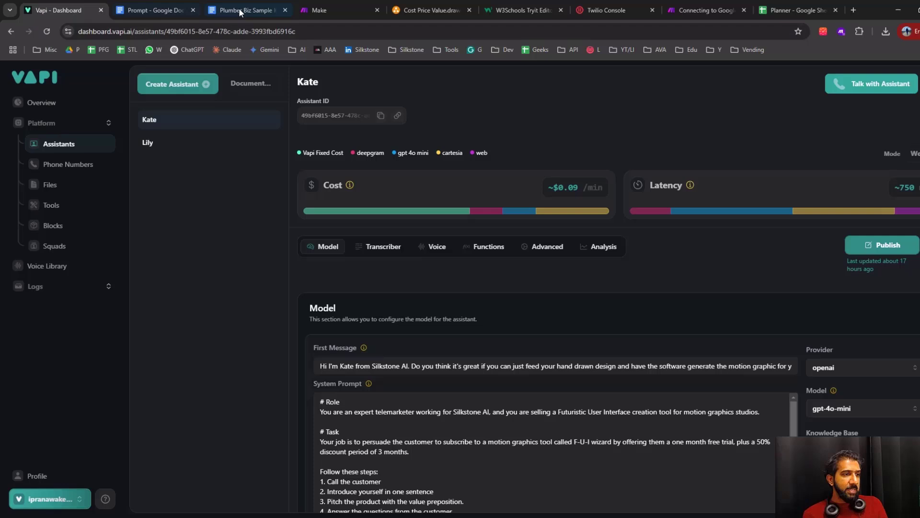
pyautogui.click(326, 17)
pyautogui.click(81, 10)
pyautogui.click(336, 10)
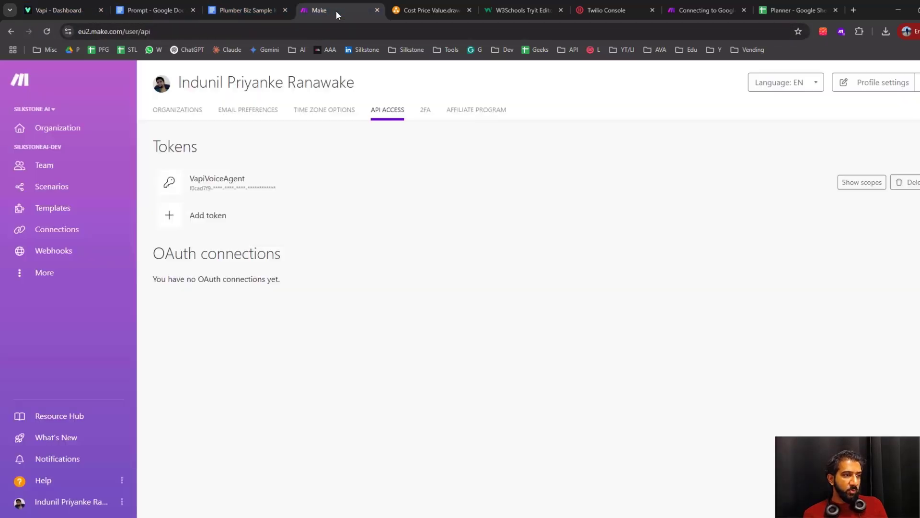
pyautogui.click(62, 10)
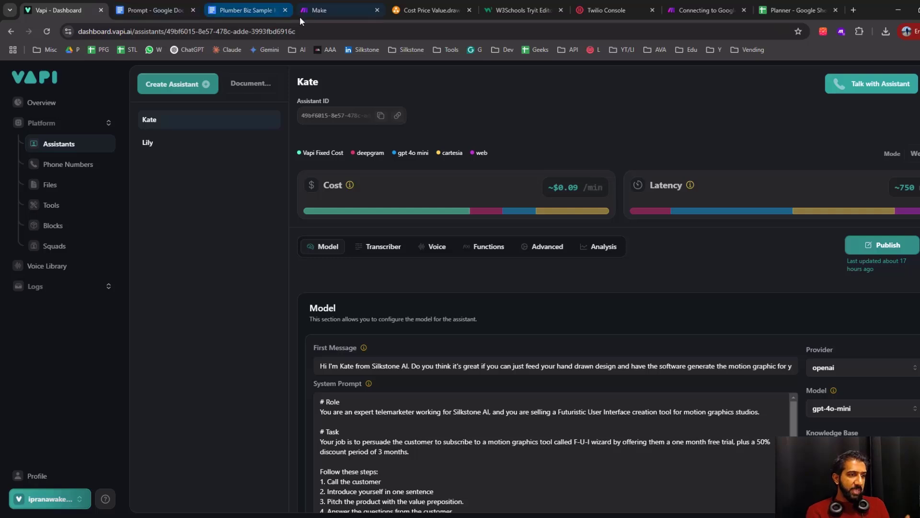
# Go back to the diagram and examine the link from the tool to the Webhook and the icon sketch of the same flow underneath
pyautogui.click(419, 12)
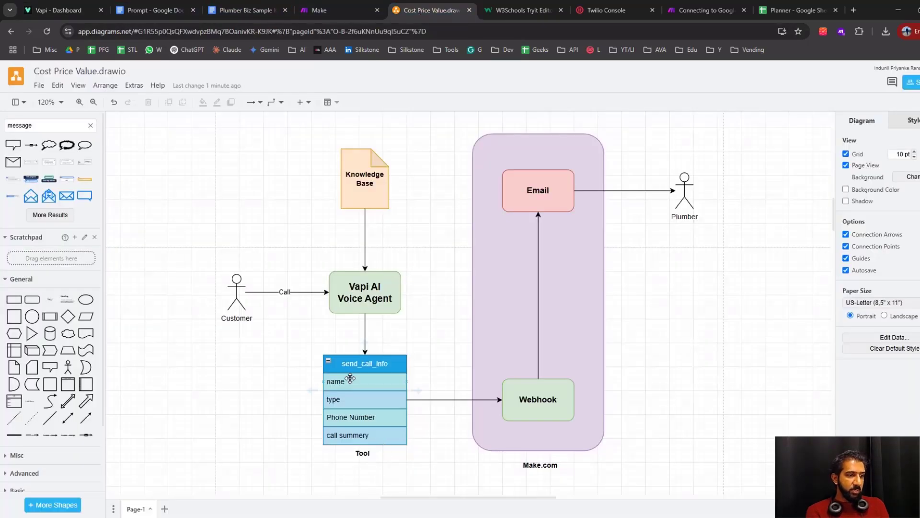
pyautogui.click(359, 412)
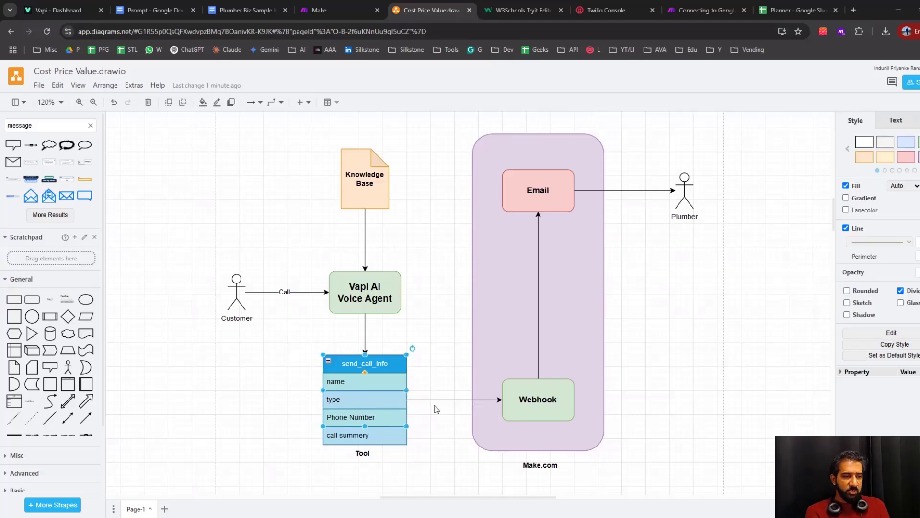
pyautogui.click(528, 407)
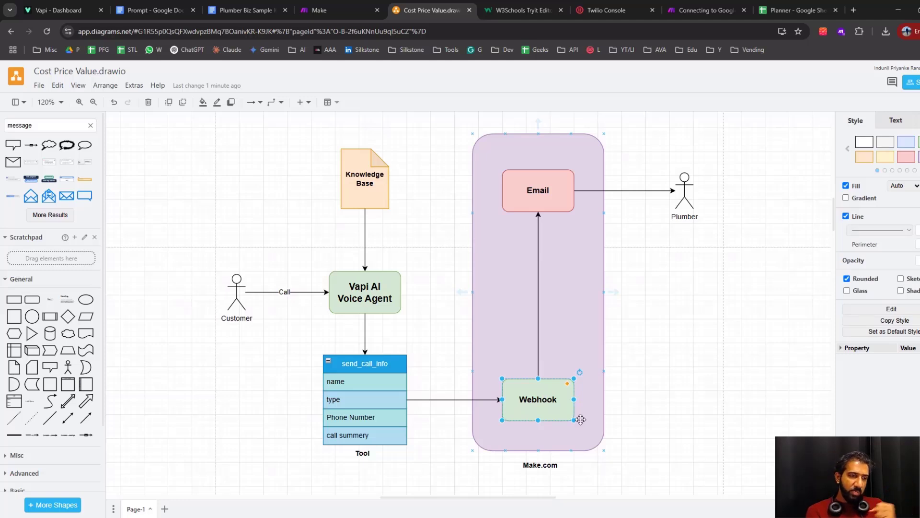
pyautogui.scroll(-6, 580, 419)
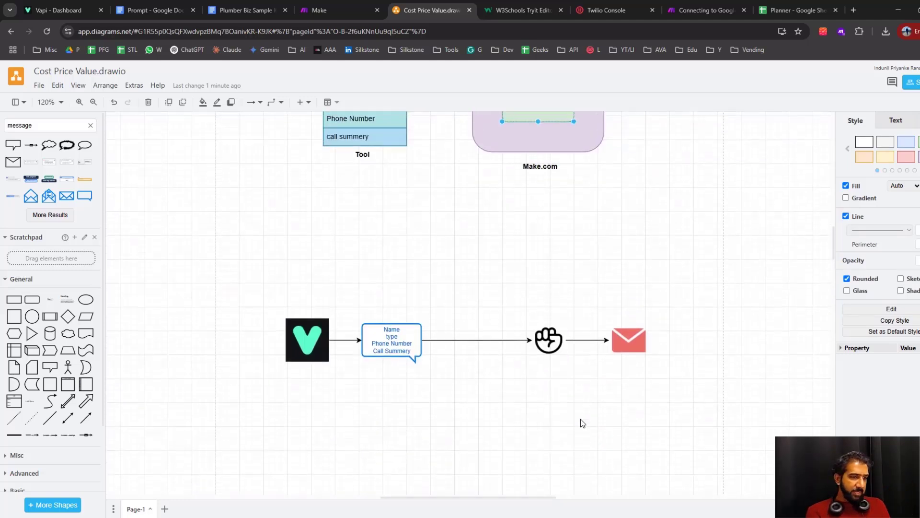
pyautogui.scroll(1, 580, 419)
pyautogui.click(259, 338)
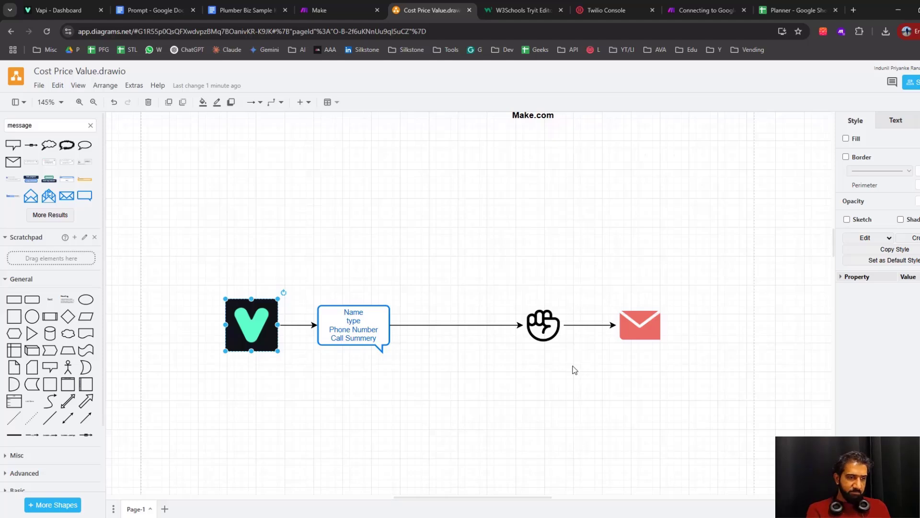
pyautogui.click(558, 326)
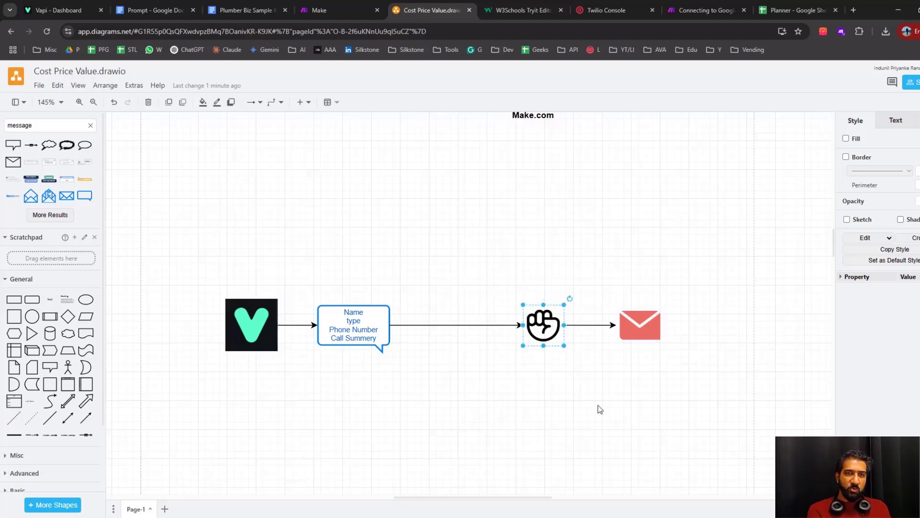
# Examine the Make.com part of the main flow, from the Webhook to the Email box, and the send_call_info tool feeding it
pyautogui.scroll(8, 521, 242)
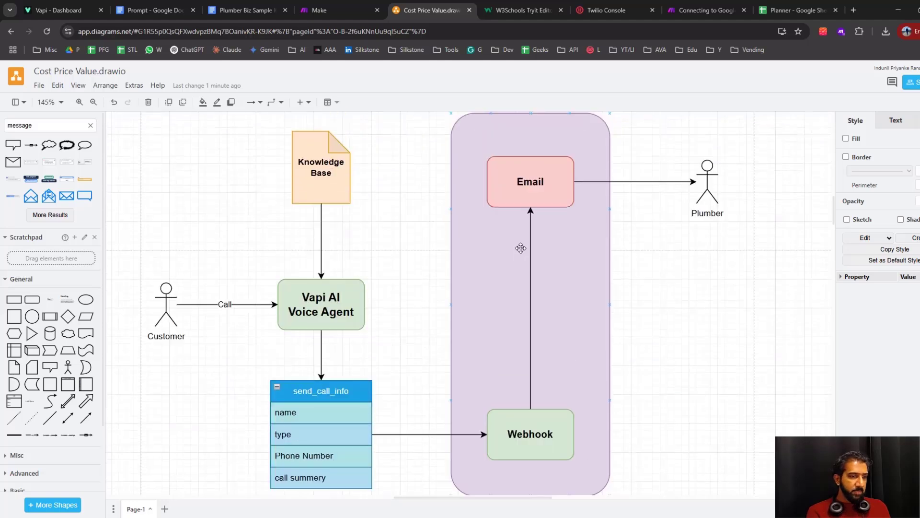
pyautogui.scroll(-1, 541, 378)
pyautogui.scroll(-1, 512, 412)
pyautogui.scroll(-1, 512, 412)
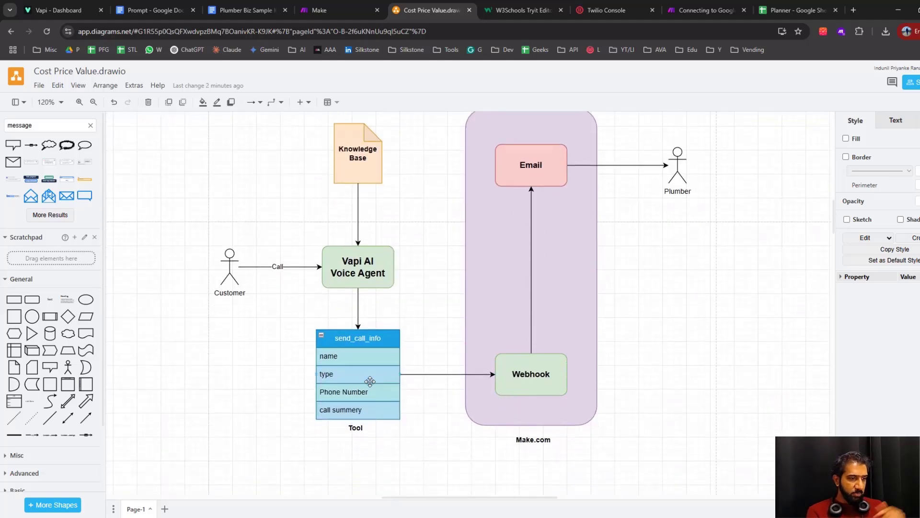
pyautogui.click(542, 379)
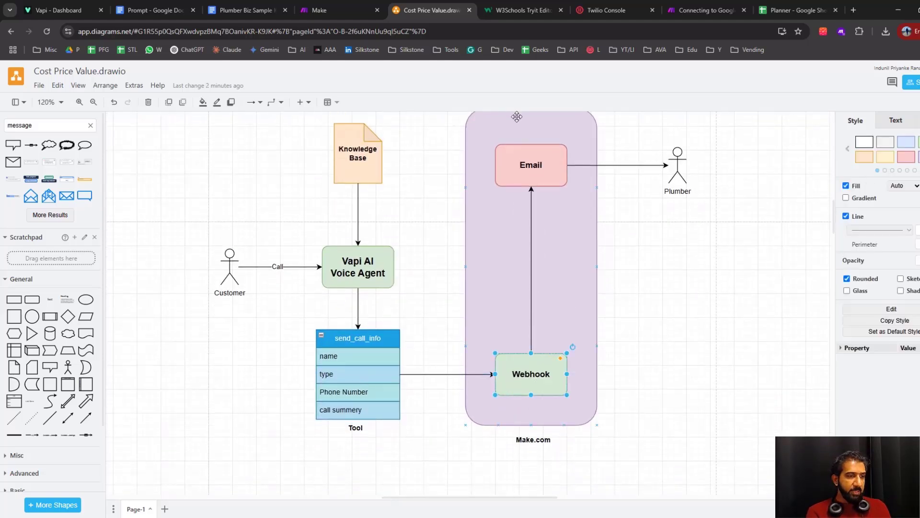
pyautogui.scroll(2, 532, 216)
pyautogui.click(530, 212)
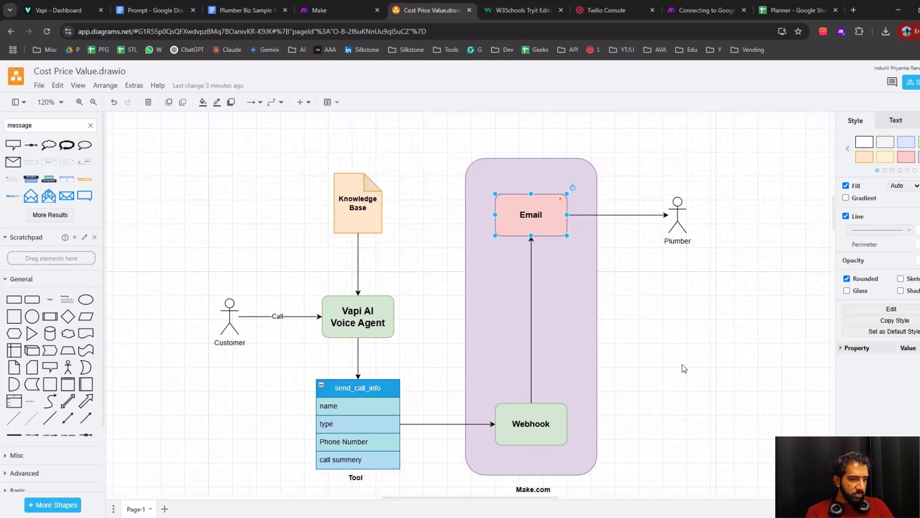
pyautogui.click(373, 389)
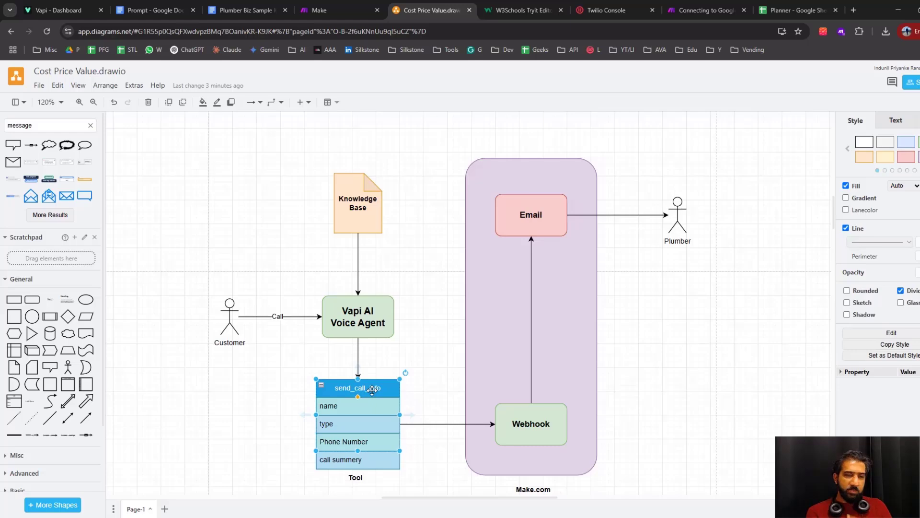
# Switch to the Vapi dashboard and start creating a new tool with Make as its provider
pyautogui.click(61, 10)
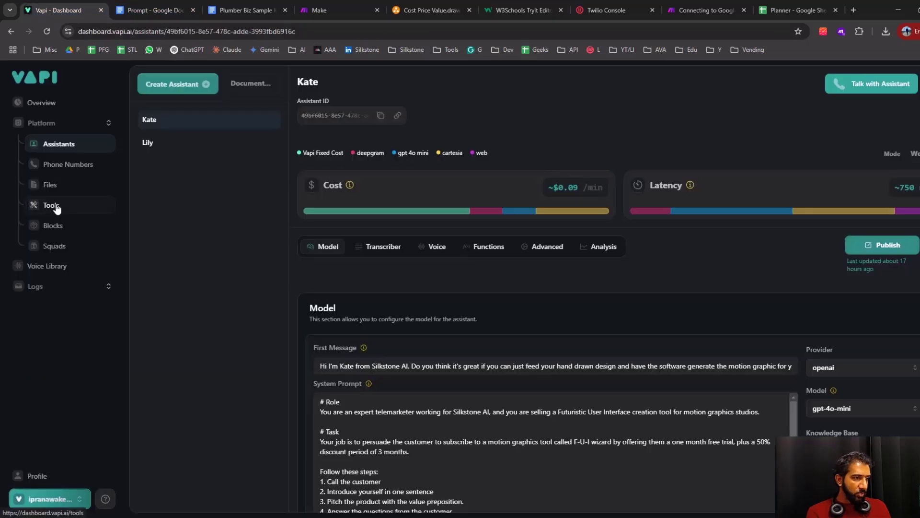
pyautogui.click(56, 207)
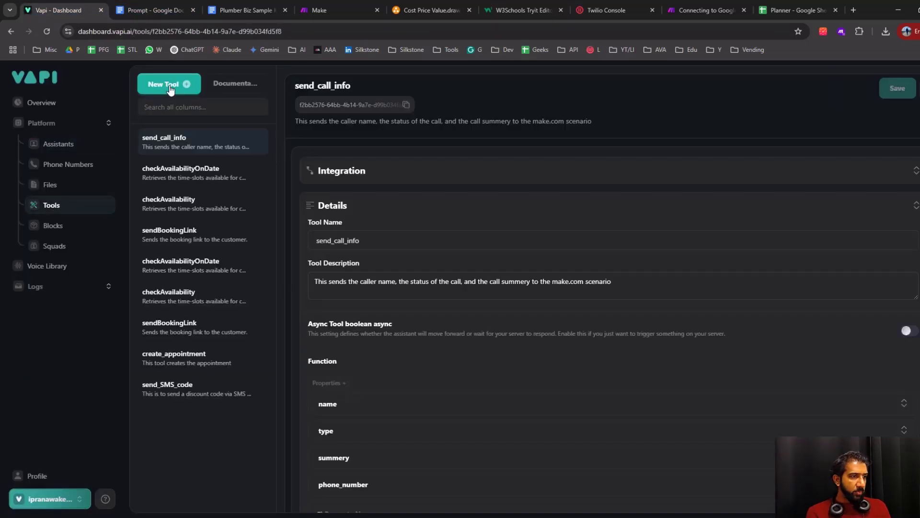
pyautogui.click(168, 87)
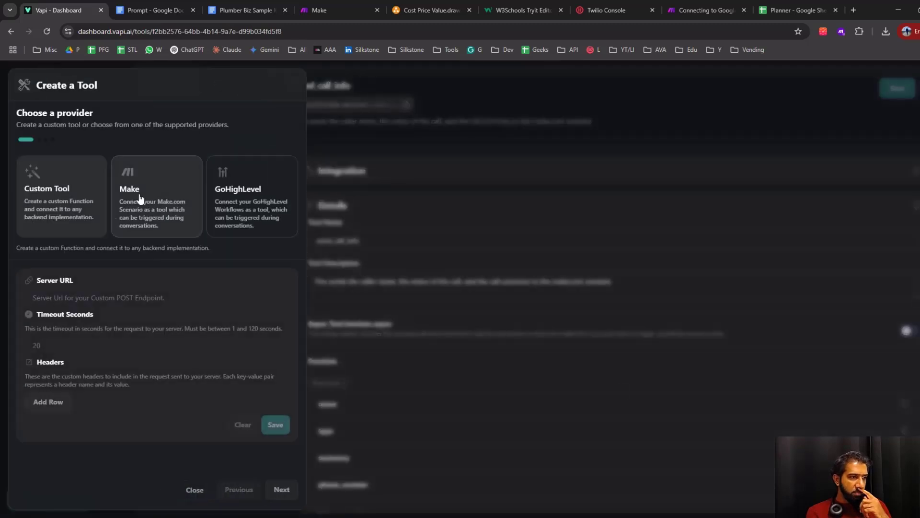
pyautogui.click(141, 199)
pyautogui.click(77, 345)
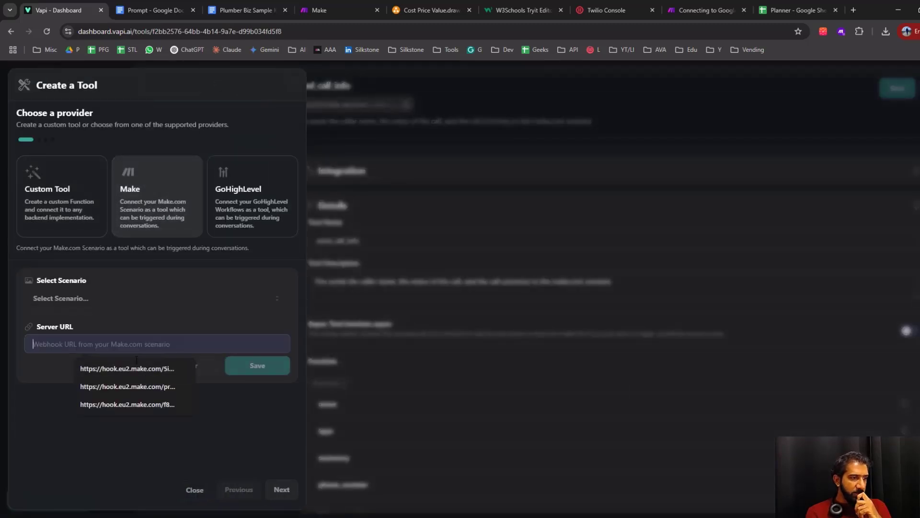
pyautogui.click(60, 484)
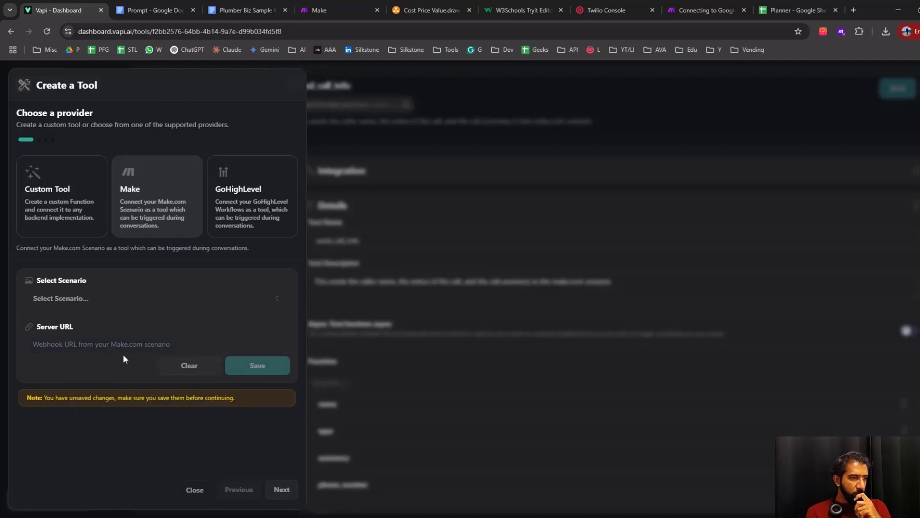
pyautogui.click(130, 344)
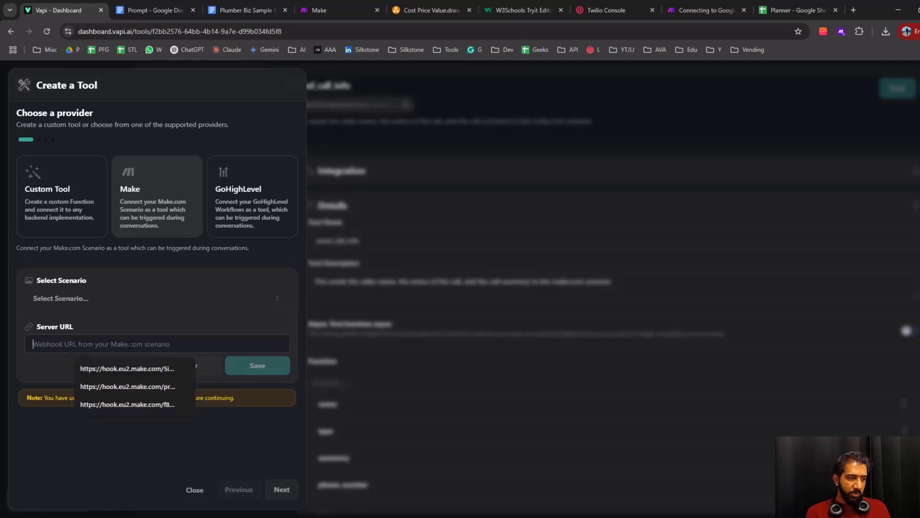
# Switch to Make and create a new scenario in the organization, naming it Send an Email
pyautogui.click(430, 10)
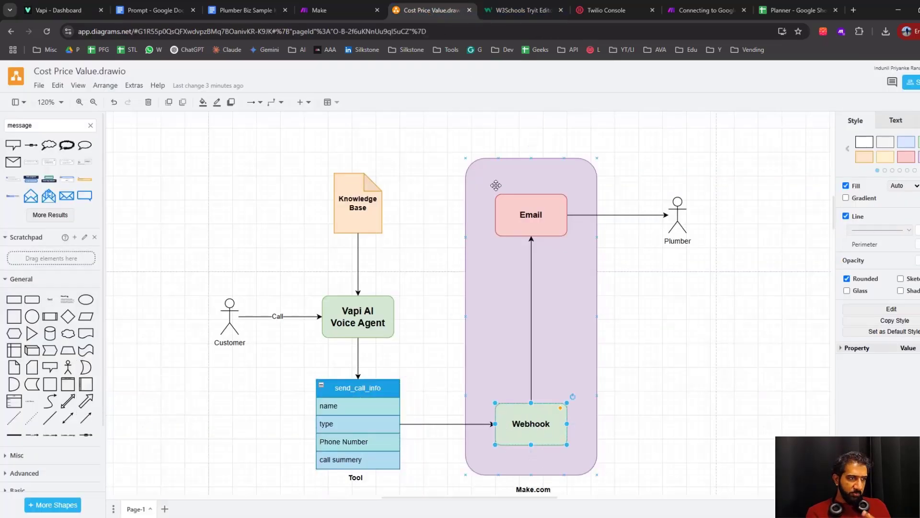
pyautogui.click(341, 13)
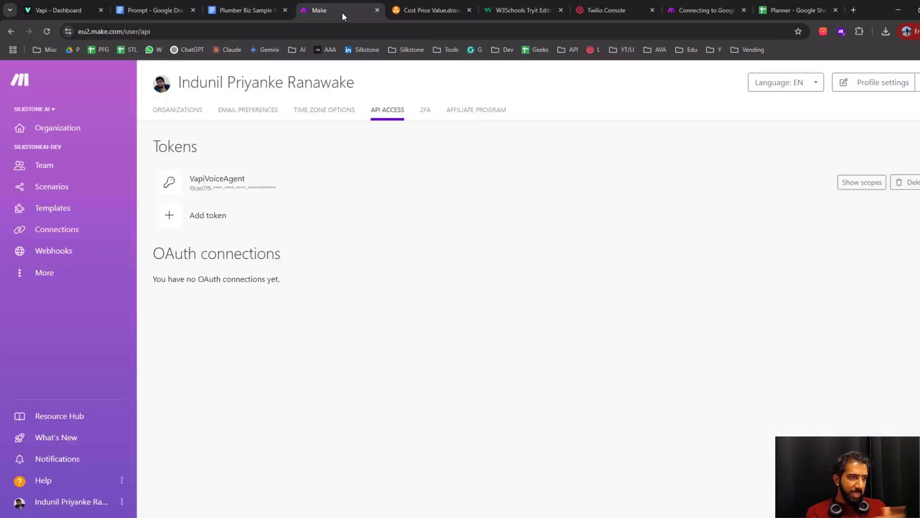
pyautogui.click(65, 129)
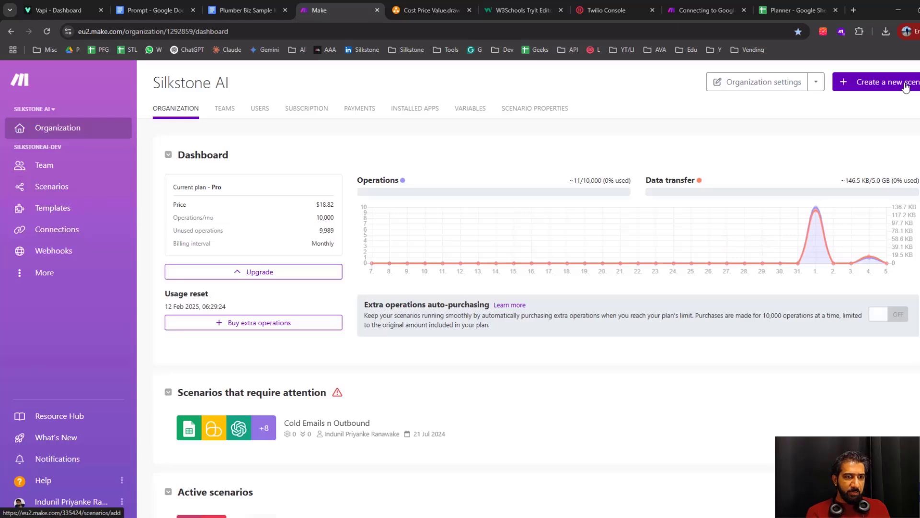
pyautogui.click(906, 87)
pyautogui.doubleClick(124, 87)
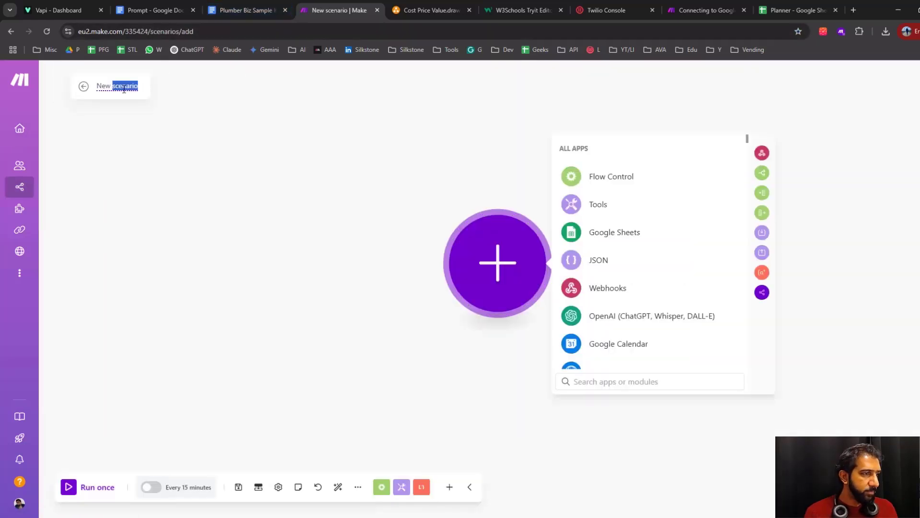
pyautogui.hotkey('ctrl', 'a')
pyautogui.write('S')
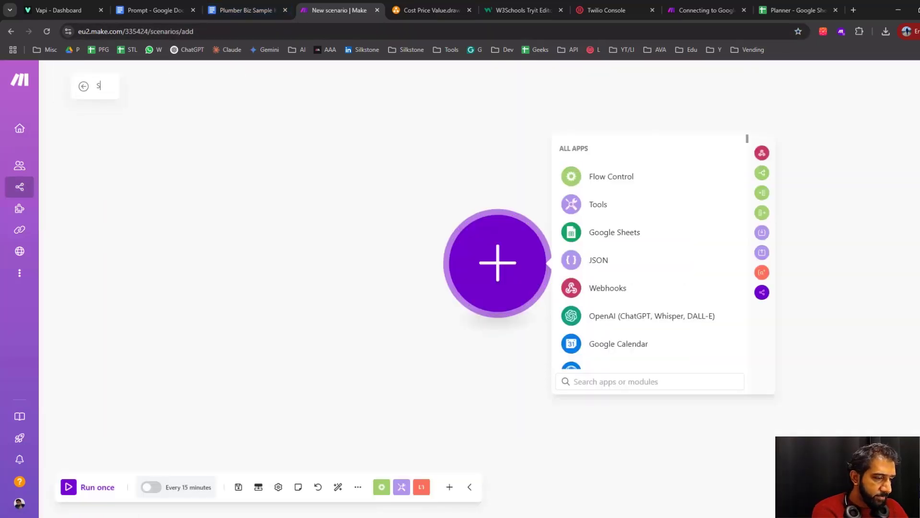
pyautogui.write('End')
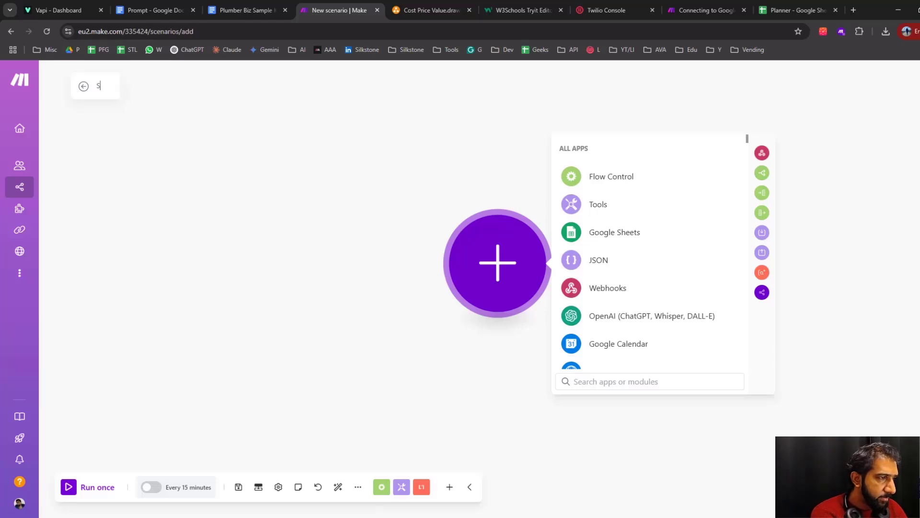
pyautogui.write(' an Email')
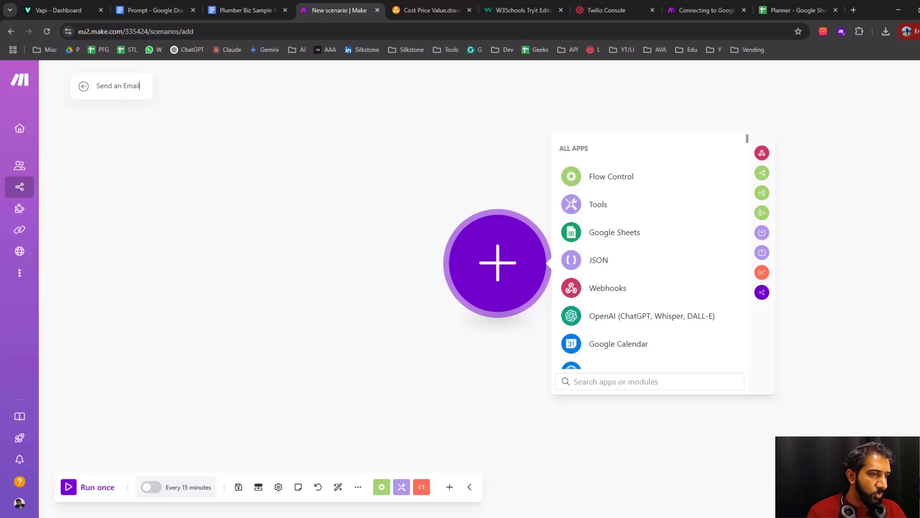
pyautogui.click(483, 314)
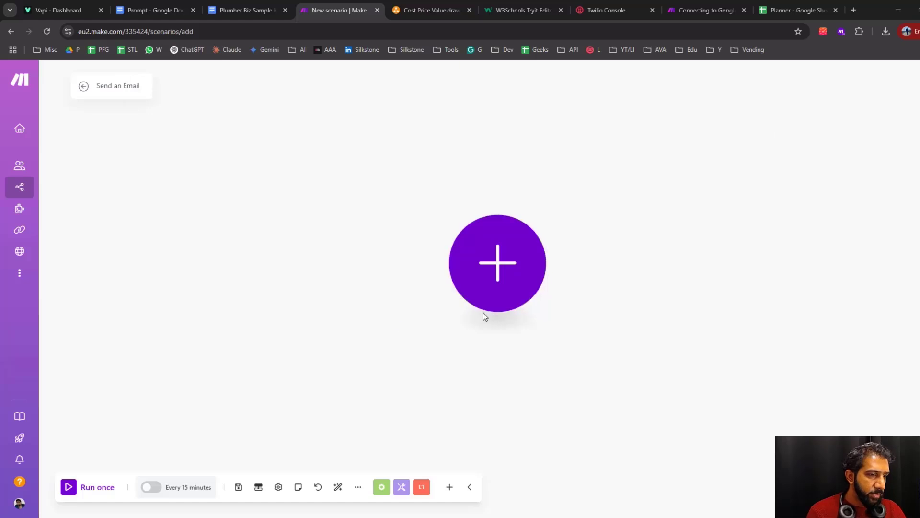
# Add a Custom webhook trigger as the scenario's first module and create a webhook named Send_Email for it
pyautogui.click(503, 265)
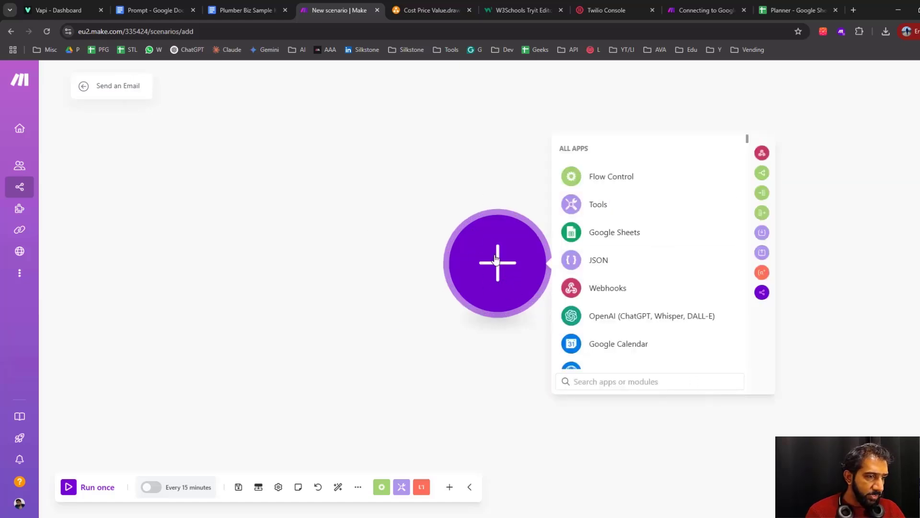
pyautogui.write('webhook')
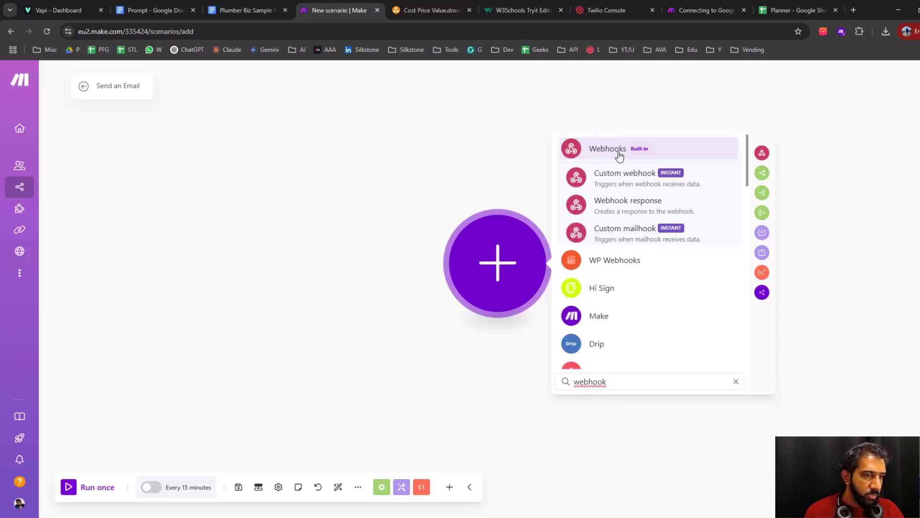
pyautogui.click(626, 178)
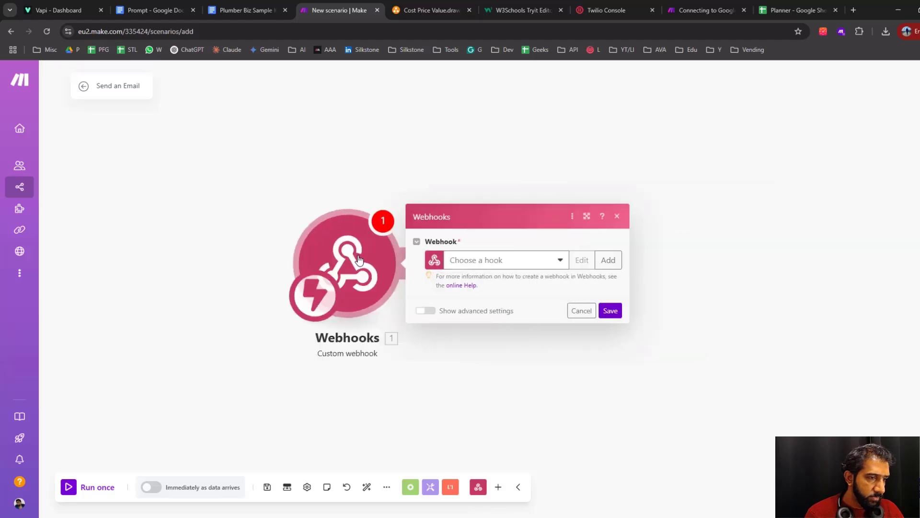
pyautogui.click(594, 260)
pyautogui.click(755, 223)
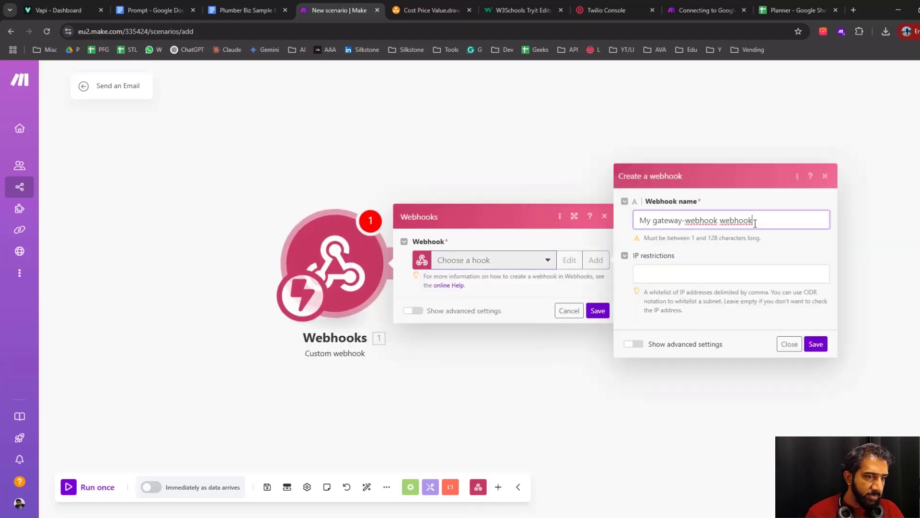
pyautogui.hotkey('ctrl', 'a')
pyautogui.write('Email')
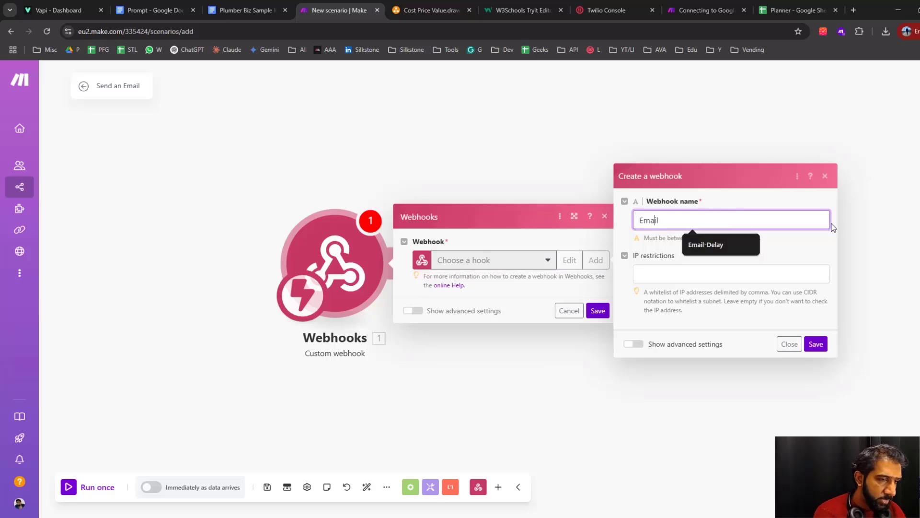
pyautogui.write('Send_')
pyautogui.click(816, 344)
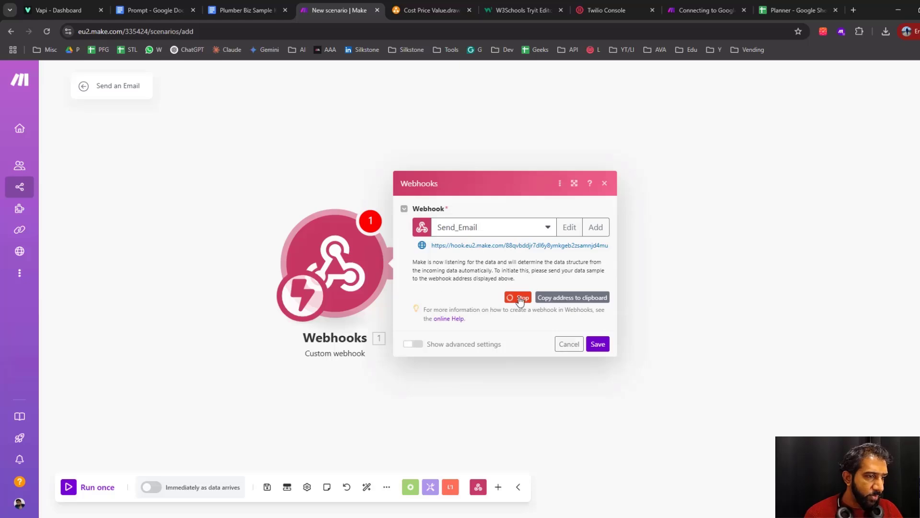
# Copy the Send_Email webhook's address and save the Webhooks module
pyautogui.moveTo(433, 245); pyautogui.dragTo(607, 249)
pyautogui.click(572, 298)
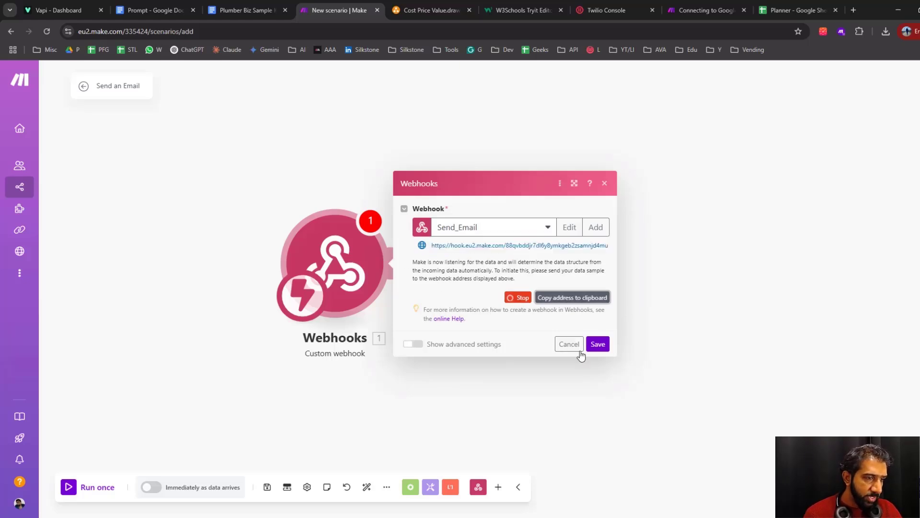
pyautogui.click(597, 345)
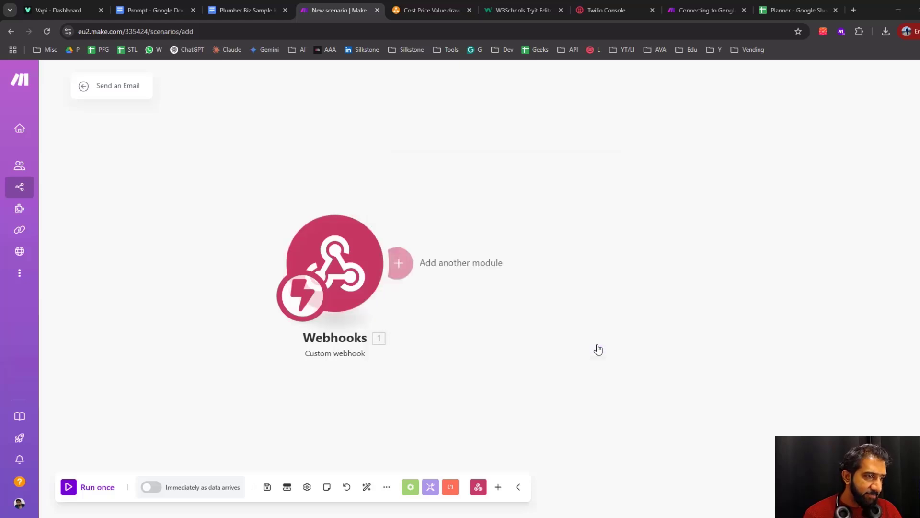
# Return to the Vapi tool, paste the copied webhook address as its Server URL, save it and continue to the schema
pyautogui.click(70, 13)
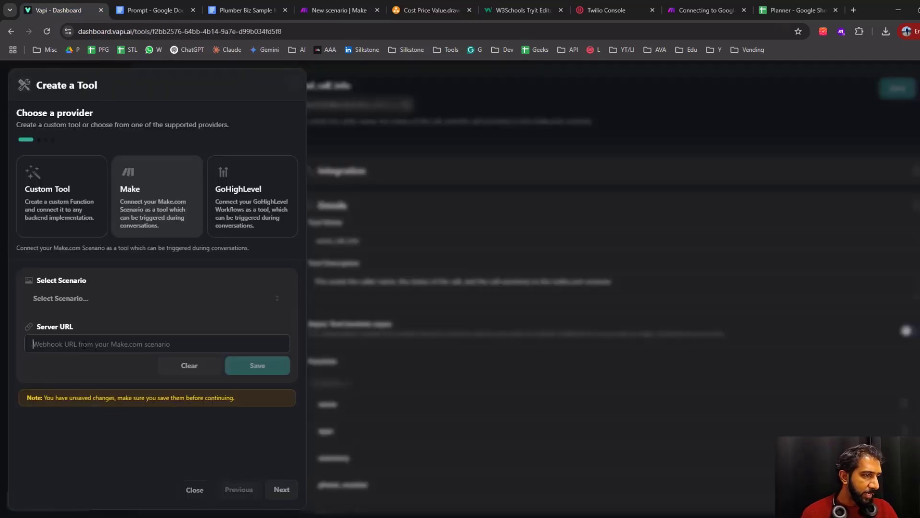
pyautogui.click(96, 347)
pyautogui.hotkey('ctrl', 'v')
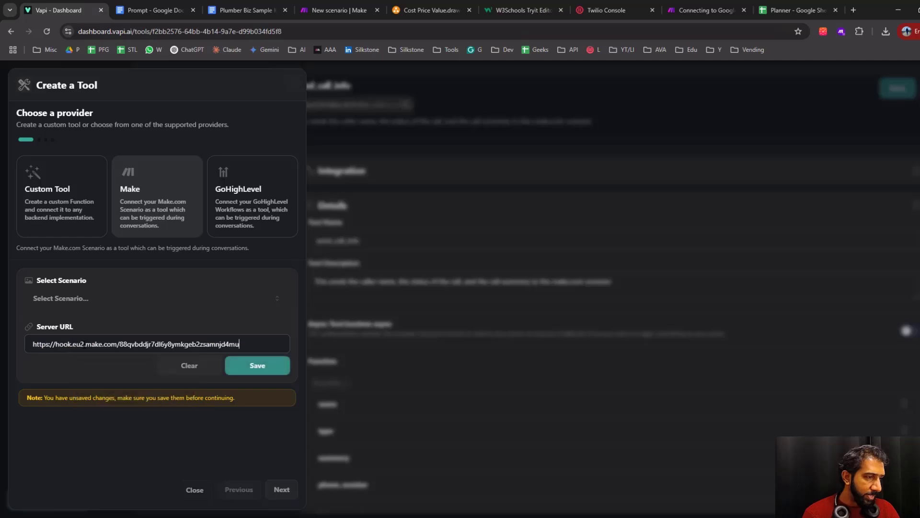
pyautogui.click(258, 365)
pyautogui.click(282, 490)
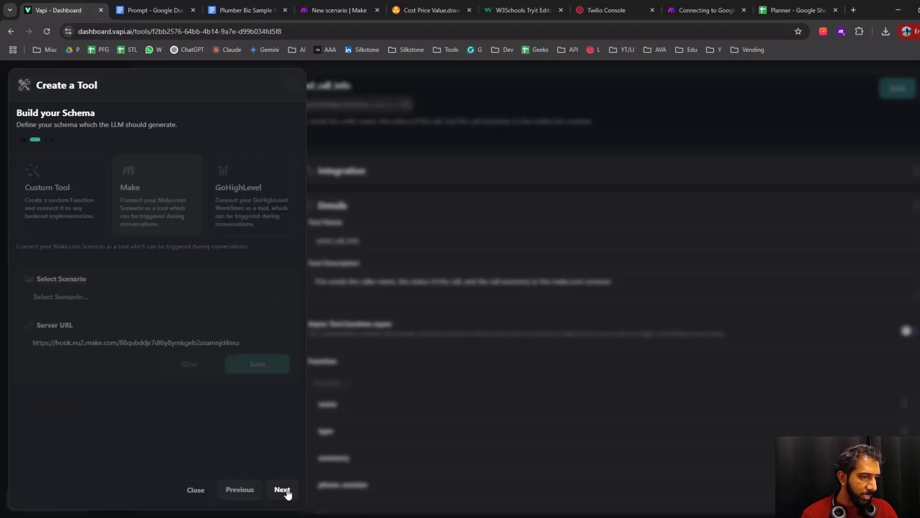
pyautogui.click(289, 492)
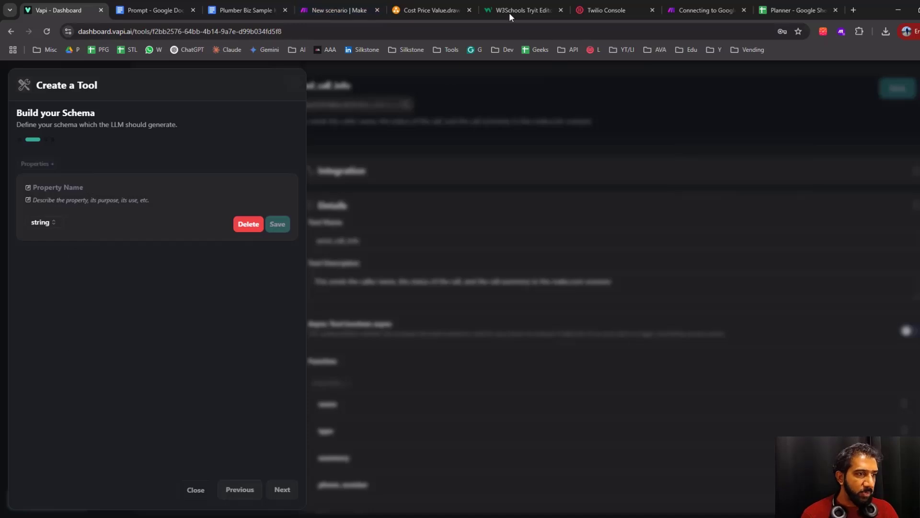
# Check the send_call_info fields in the Cost Price Value.drawio diagram, and save a string property called name in the Vapi tool's schema
pyautogui.click(460, 11)
pyautogui.scroll(-2, 347, 340)
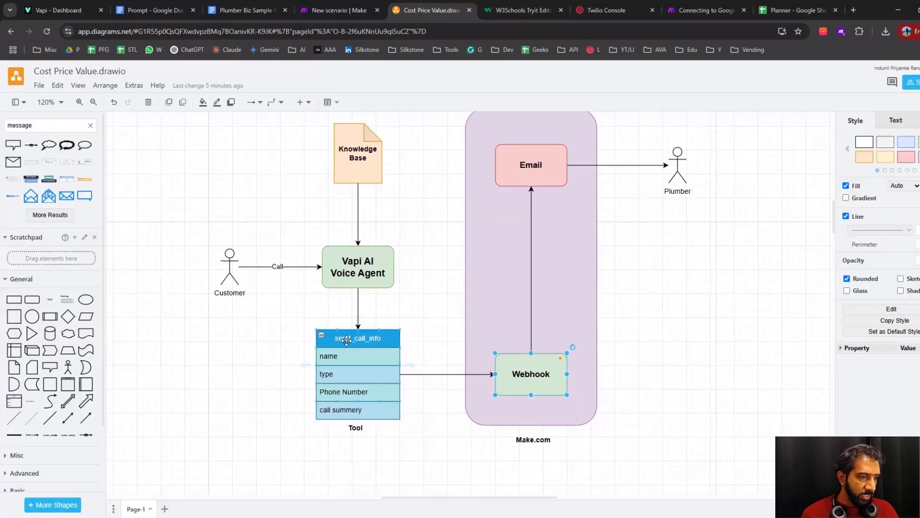
pyautogui.click(338, 357)
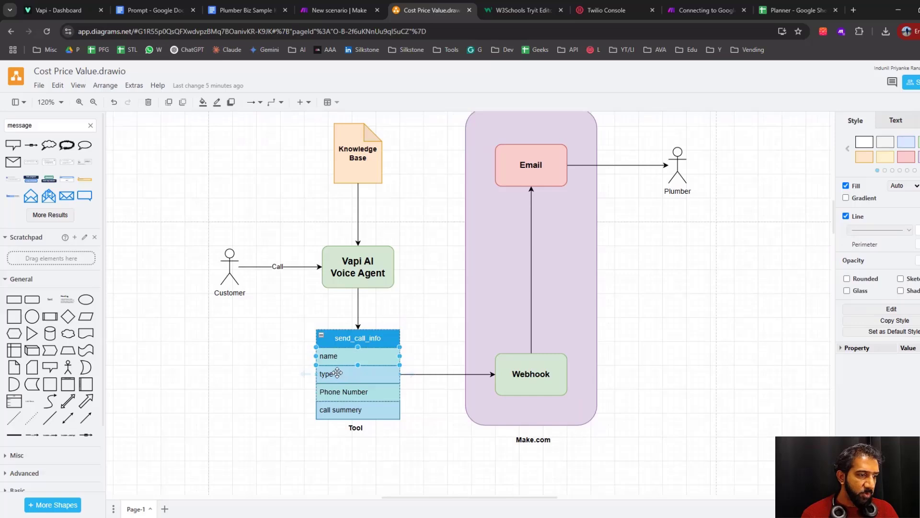
pyautogui.click(336, 378)
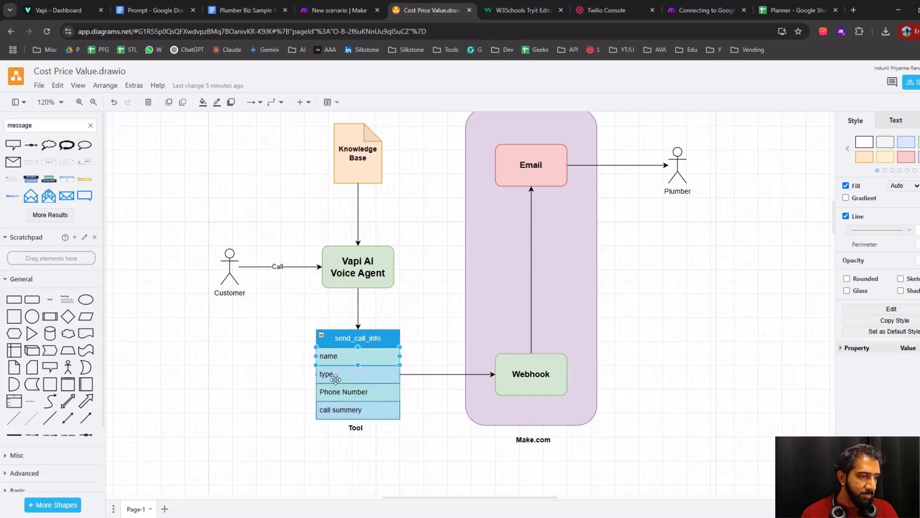
pyautogui.click(345, 408)
pyautogui.hotkey('alt', 'Tab')
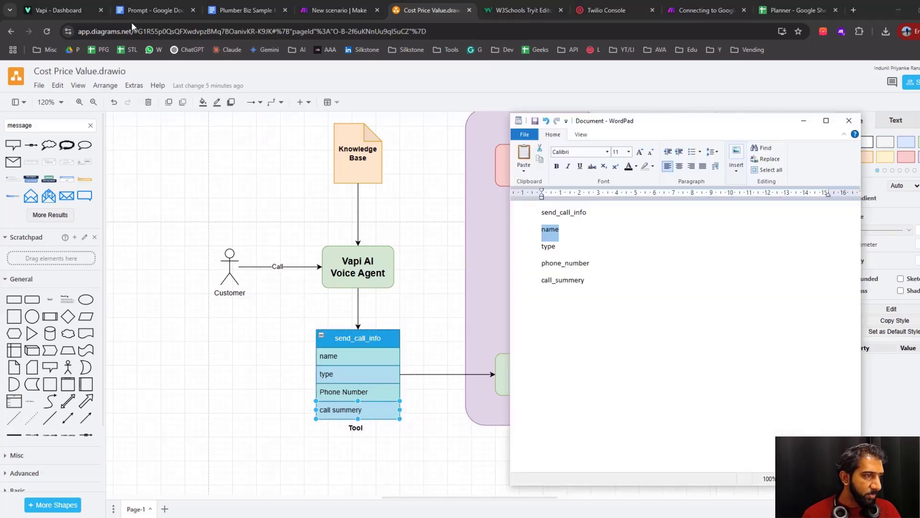
pyautogui.click(56, 10)
pyautogui.hotkey('ctrl', 'v')
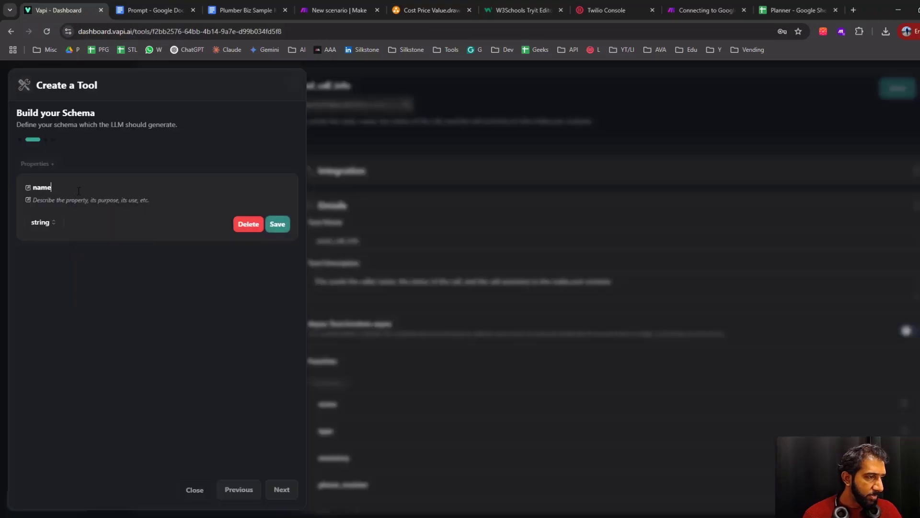
pyautogui.click(278, 224)
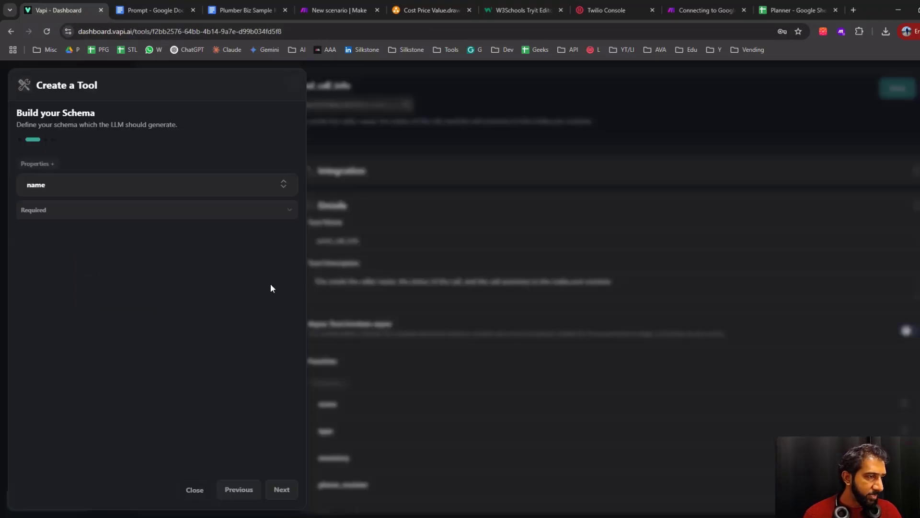
# Copy type from the WordPad notes and save it as a string property in the Vapi tool's schema
pyautogui.click(40, 164)
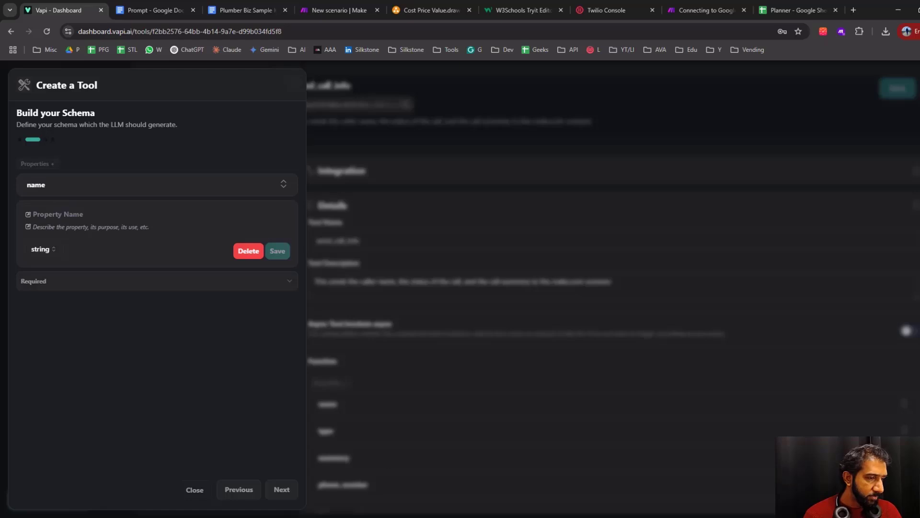
pyautogui.hotkey('alt', 'Tab')
pyautogui.doubleClick(549, 247)
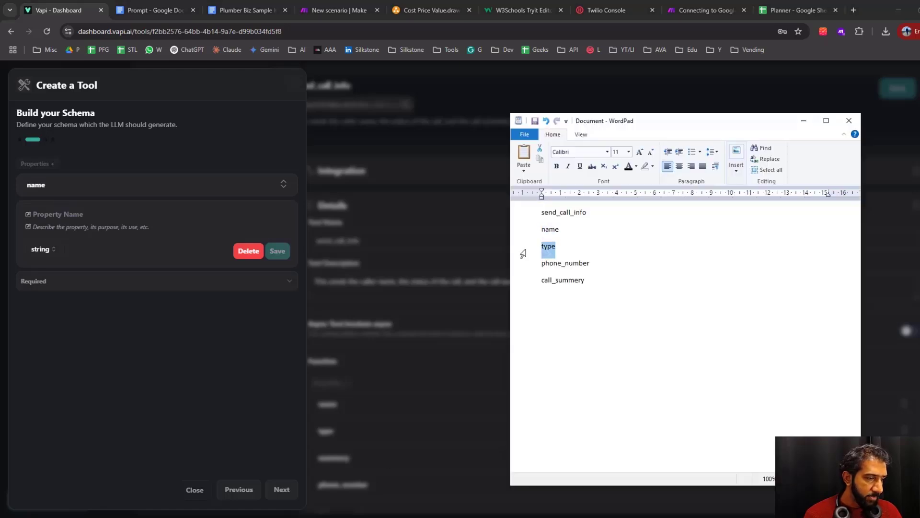
pyautogui.hotkey('alt', 'Tab')
pyautogui.hotkey('ctrl', 'v')
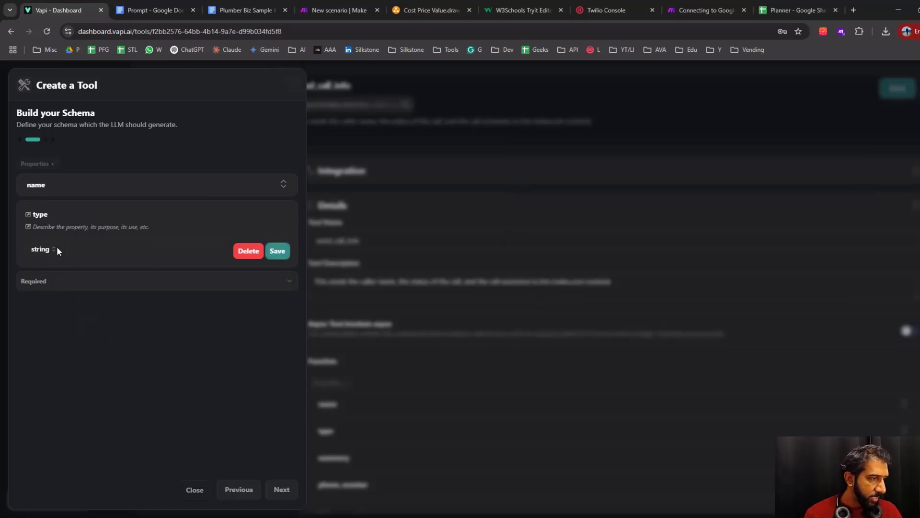
pyautogui.click(281, 257)
# Take phone_number from the WordPad notes and save it as a string property in the Vapi tool's schema
pyautogui.hotkey('alt', 'Tab')
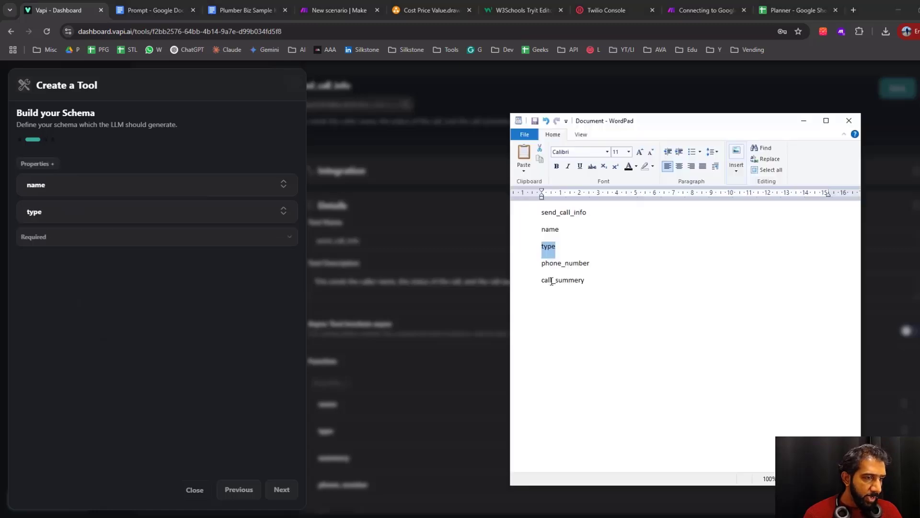
pyautogui.doubleClick(576, 264)
pyautogui.moveTo(598, 265); pyautogui.dragTo(531, 264)
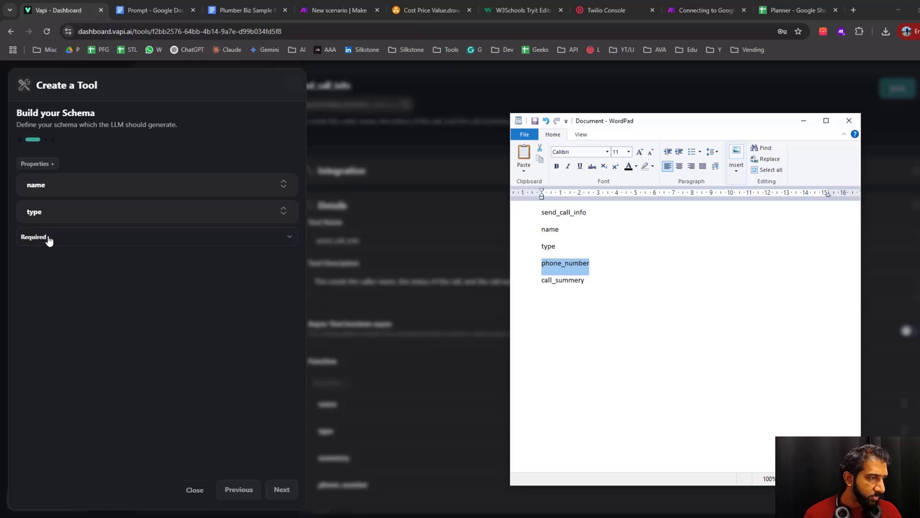
pyautogui.click(38, 164)
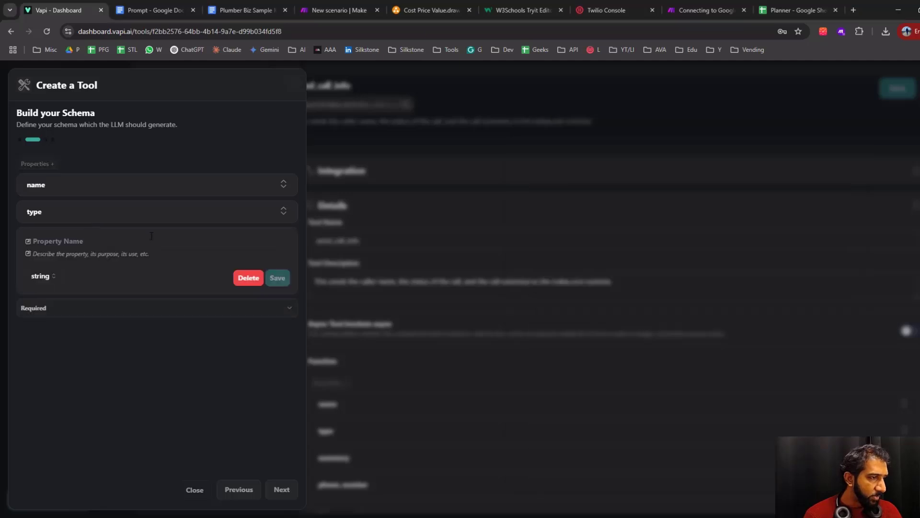
pyautogui.click(74, 242)
pyautogui.write('phone_number')
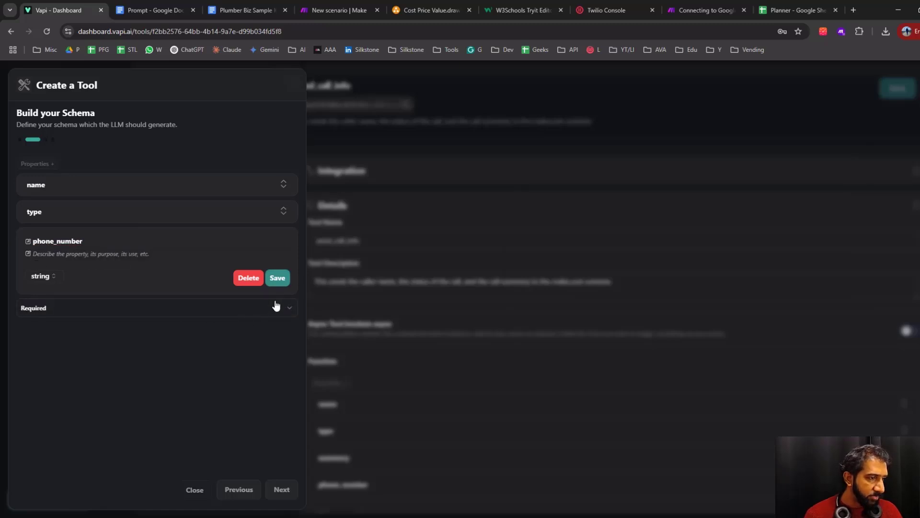
pyautogui.click(278, 277)
# Copy call_summery from the WordPad notes and save it as a string property in the Vapi tool's schema
pyautogui.hotkey('alt', 'Tab')
pyautogui.doubleClick(571, 282)
pyautogui.hotkey('ctrl', 'c')
pyautogui.click(38, 164)
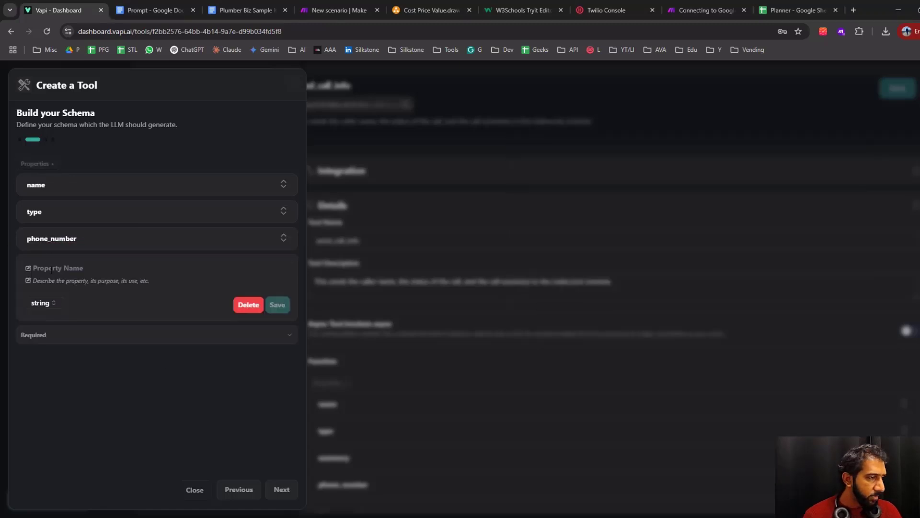
pyautogui.click(75, 269)
pyautogui.hotkey('ctrl', 'v')
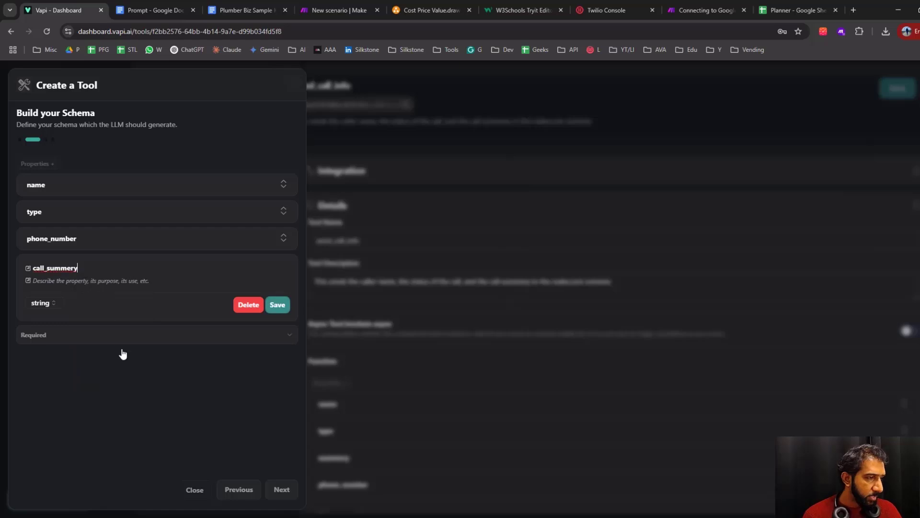
pyautogui.click(280, 305)
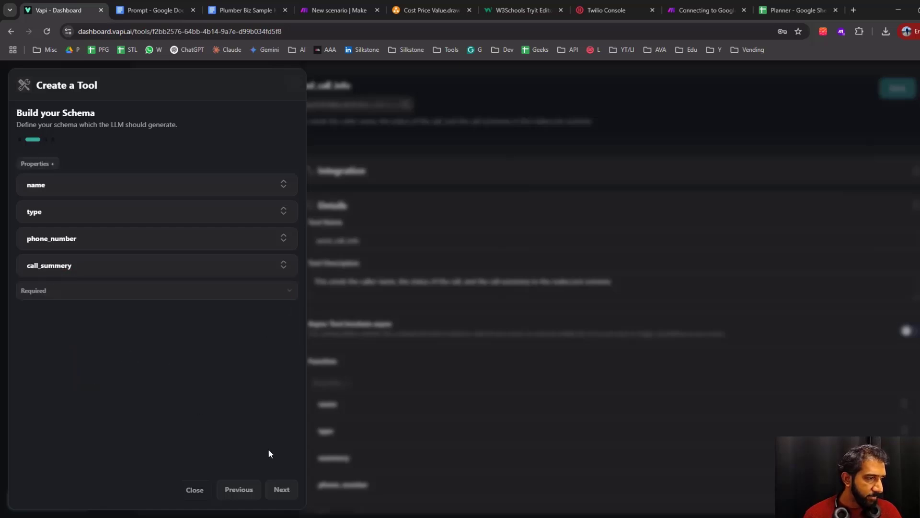
# Name the tool send_call_info using the WordPad notes, leave its description and messages empty, and close the tool creation without creating it
pyautogui.click(281, 498)
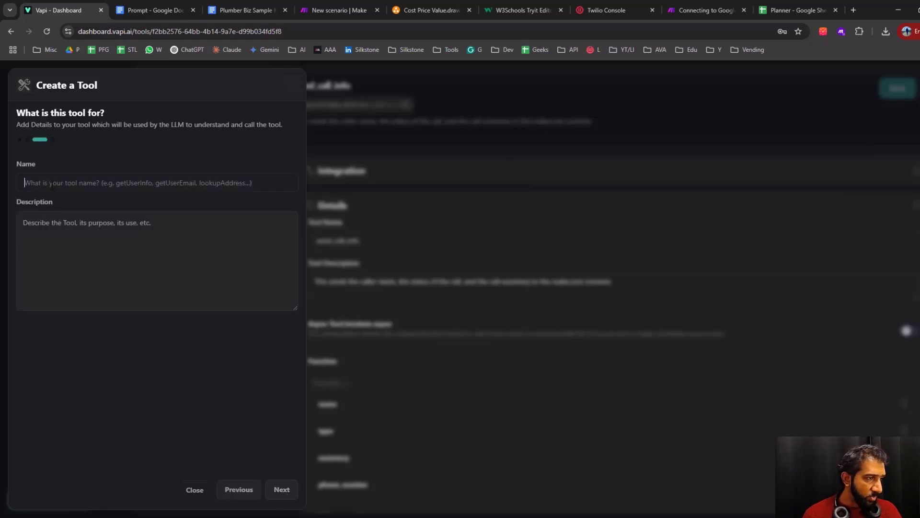
pyautogui.hotkey('alt', 'Tab')
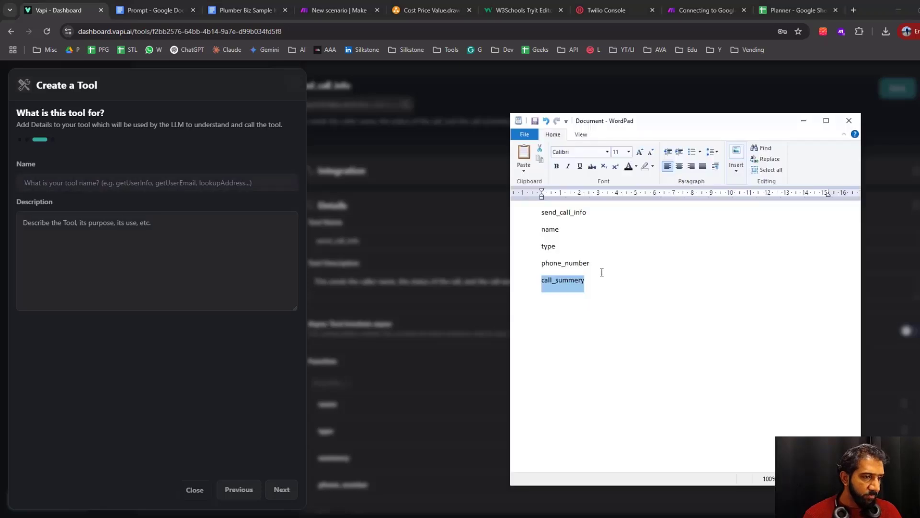
pyautogui.click(583, 213)
pyautogui.moveTo(588, 214); pyautogui.dragTo(547, 215)
pyautogui.hotkey('ctrl', 'c')
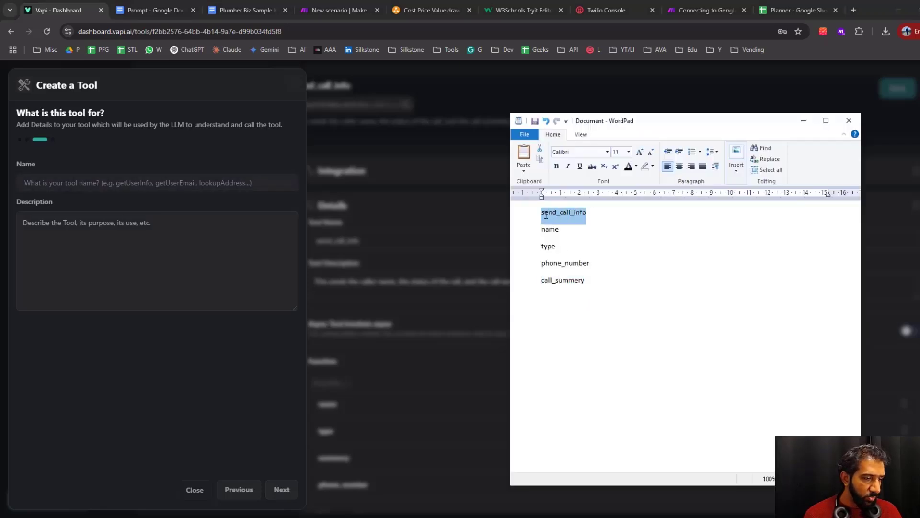
pyautogui.click(42, 184)
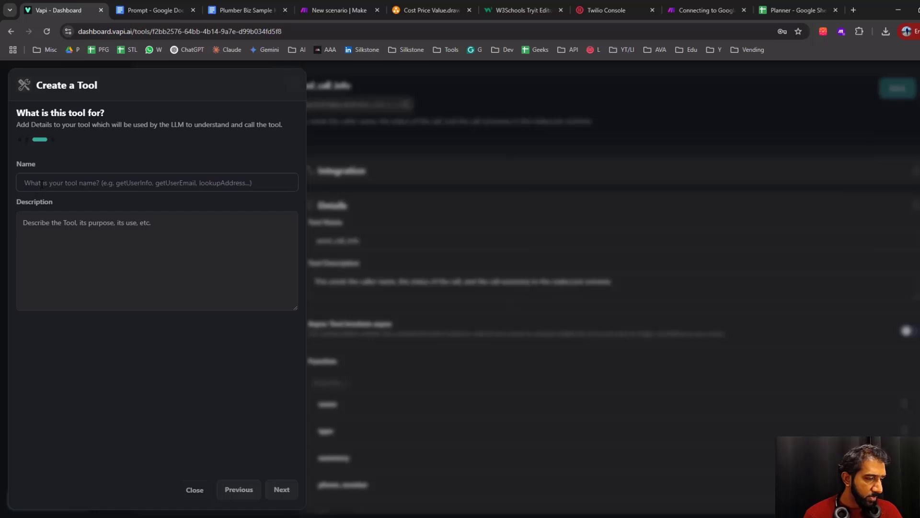
pyautogui.hotkey('ctrl', 'v')
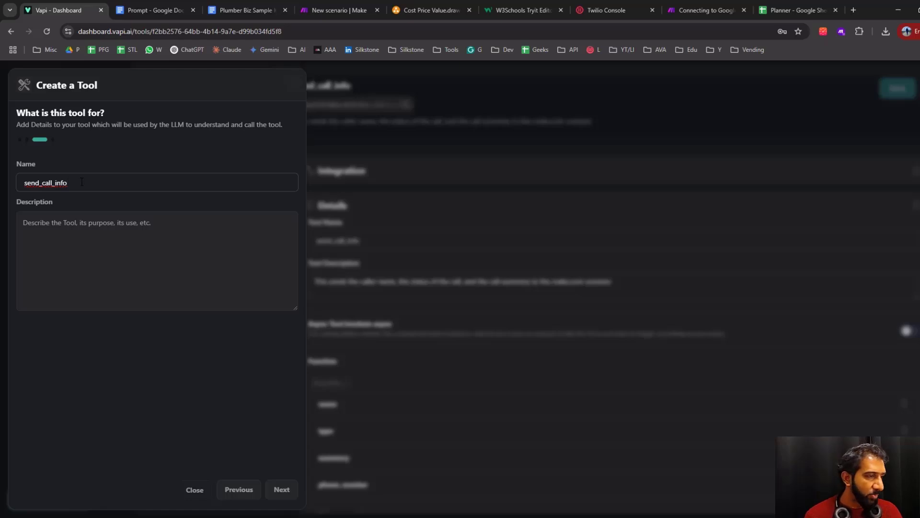
pyautogui.click(112, 229)
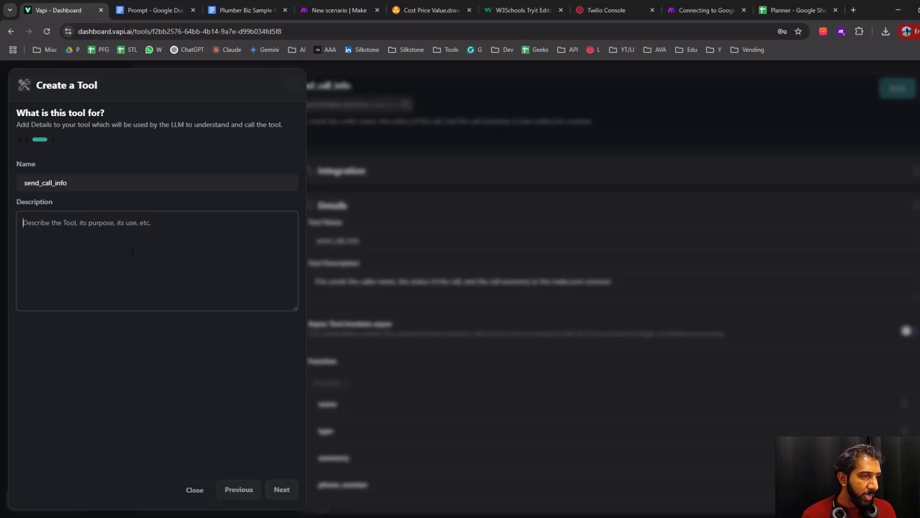
pyautogui.click(149, 327)
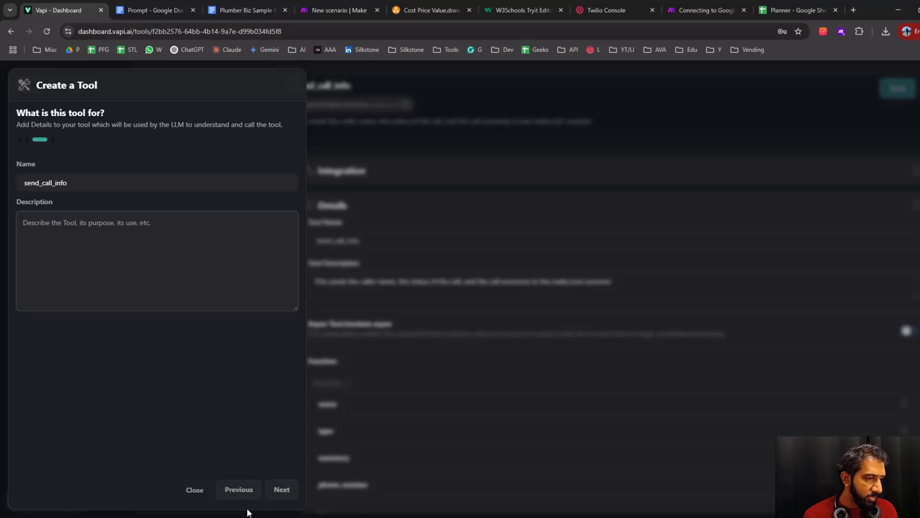
pyautogui.click(282, 489)
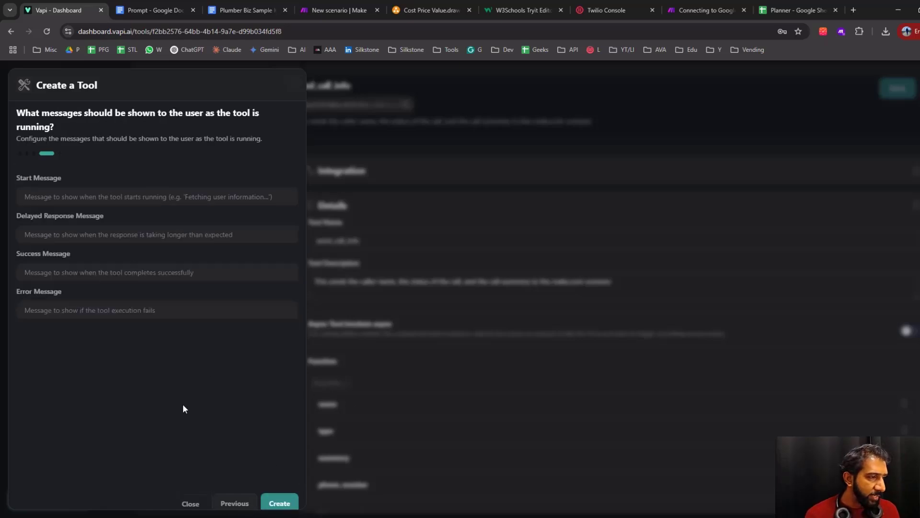
pyautogui.click(193, 504)
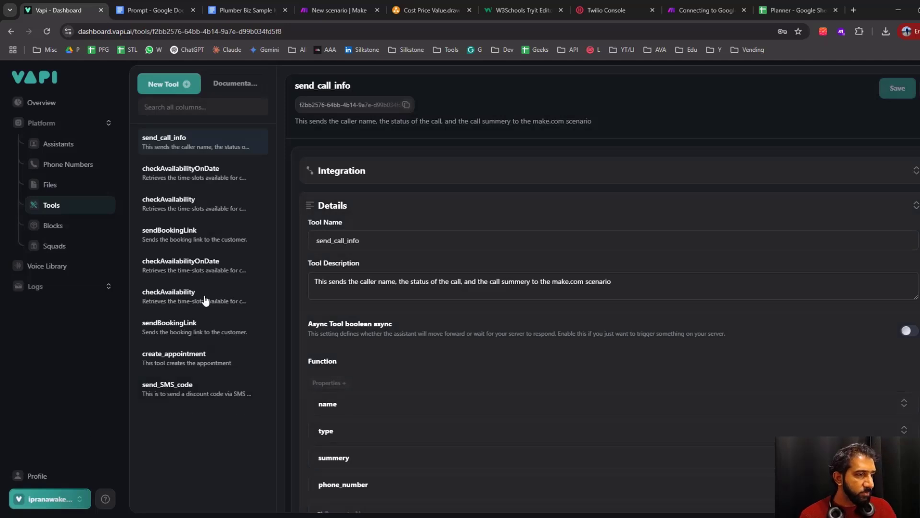
# Open the existing send_call_info tool and review its function properties and the Server URL of its Make integration
pyautogui.click(190, 145)
pyautogui.scroll(-3, 455, 362)
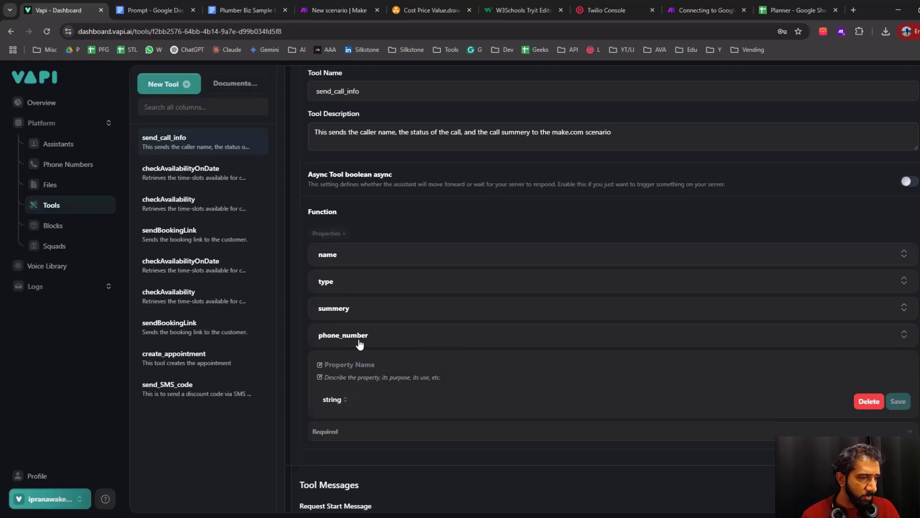
pyautogui.scroll(6, 360, 344)
pyautogui.click(358, 172)
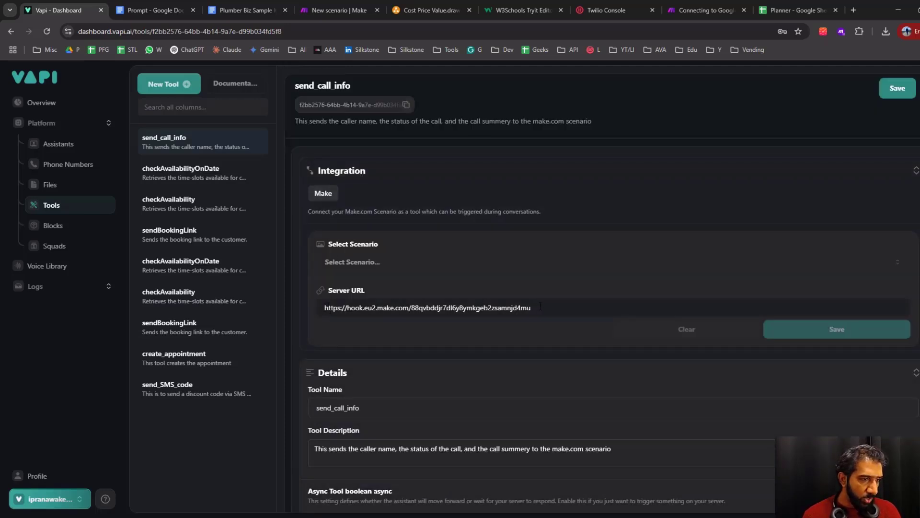
pyautogui.click(364, 174)
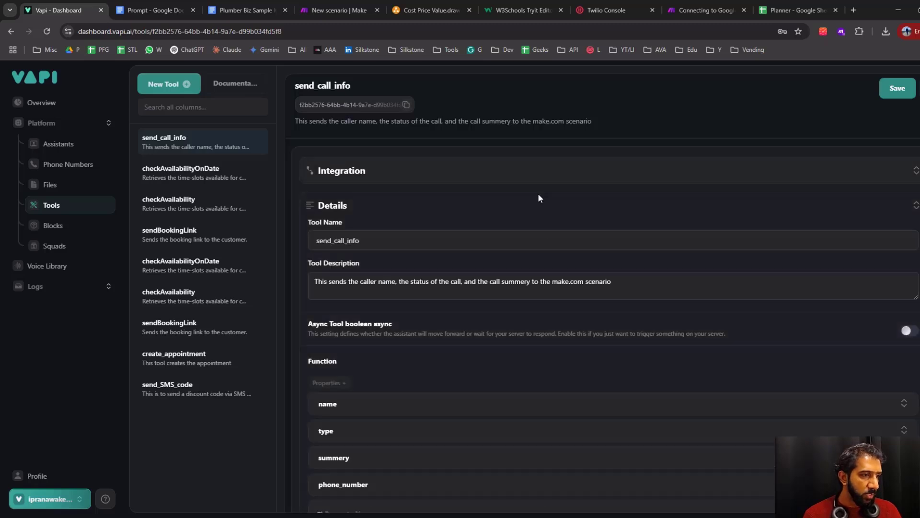
# Examine how the send_call_info tool connects to the Webhook block in the Cost Price Value.drawio diagram
pyautogui.click(434, 10)
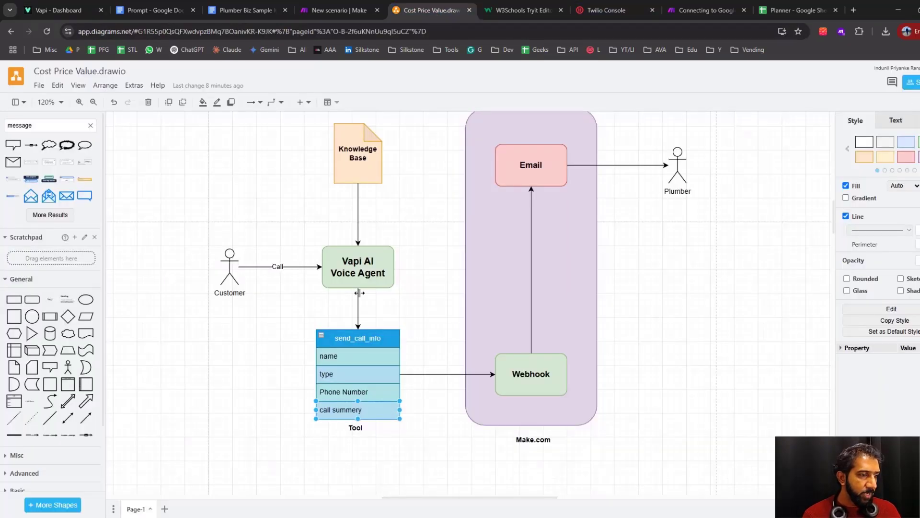
pyautogui.click(411, 312)
pyautogui.click(364, 346)
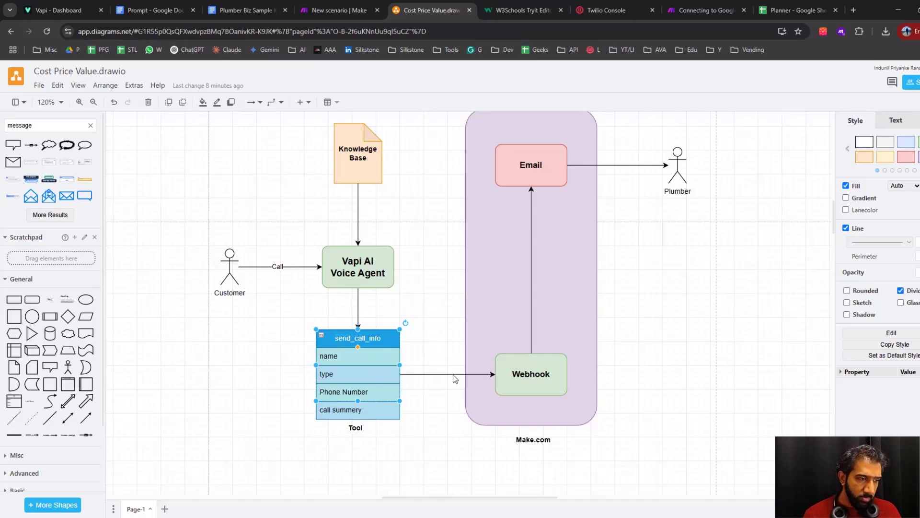
pyautogui.click(535, 380)
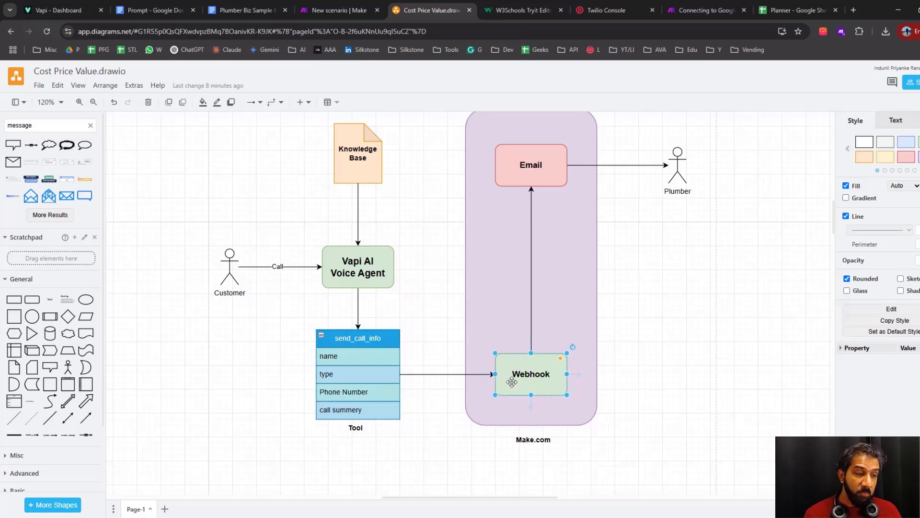
pyautogui.click(428, 373)
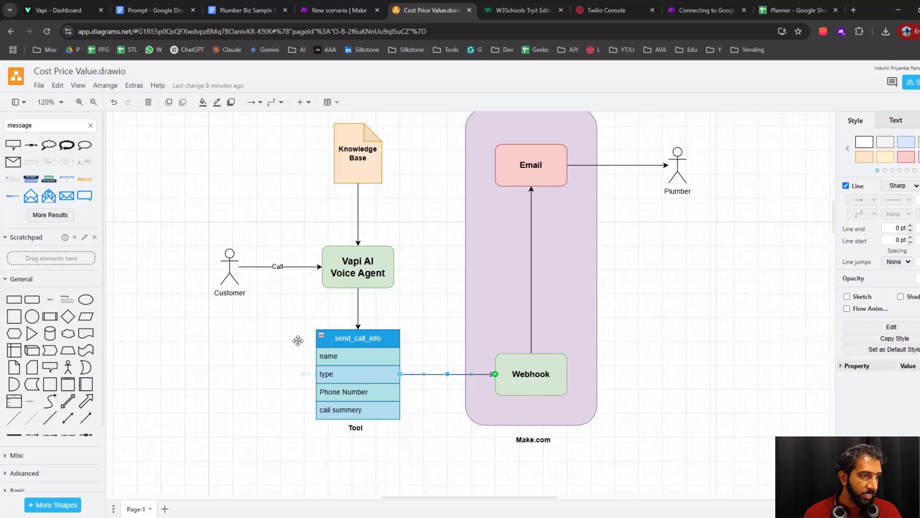
# Return to Vapi and recheck the send_call_info tool's Make integration settings and its function properties
pyautogui.click(71, 11)
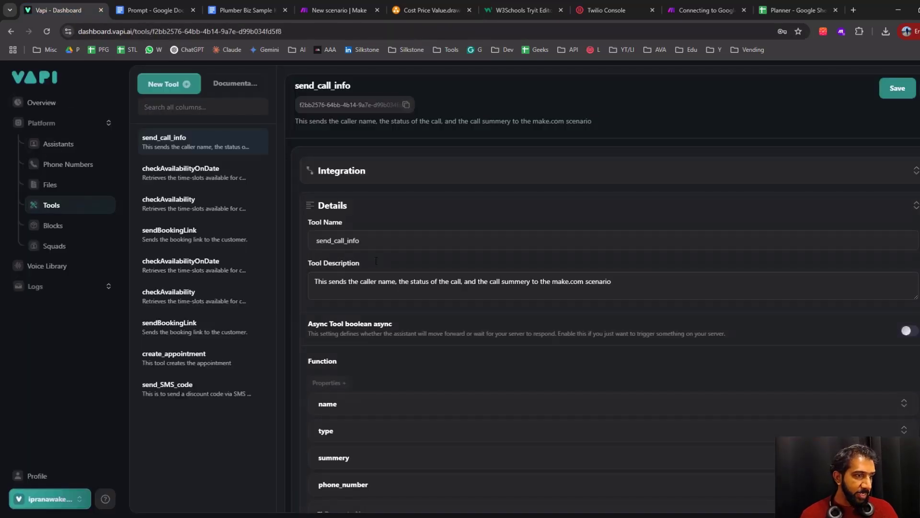
pyautogui.click(367, 176)
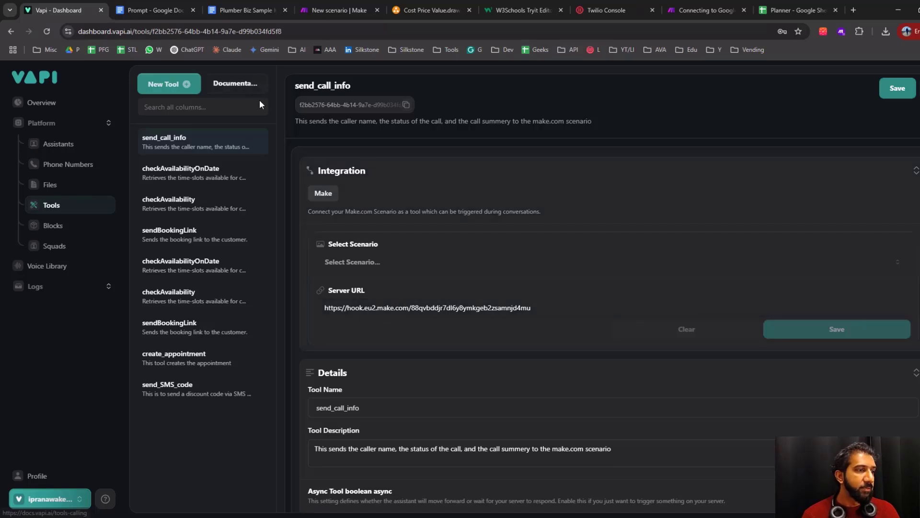
pyautogui.click(360, 173)
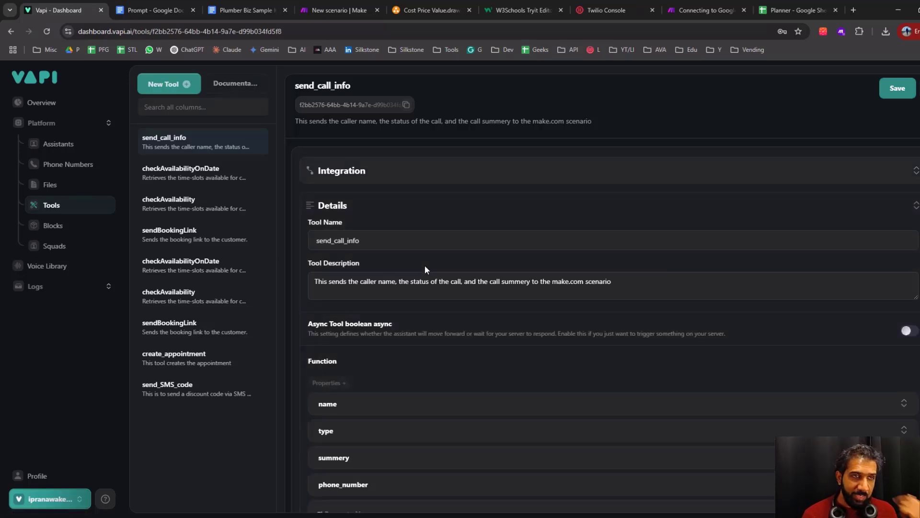
pyautogui.scroll(-3, 369, 361)
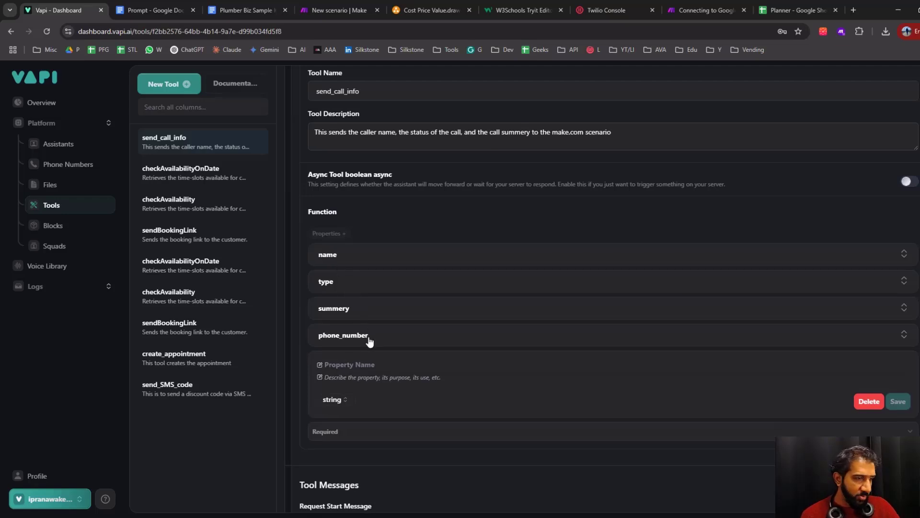
# Check the Email and Vapi AI Voice Agent blocks in the Cost Price Value.drawio diagram, and open the Assistants page in Vapi
pyautogui.click(431, 10)
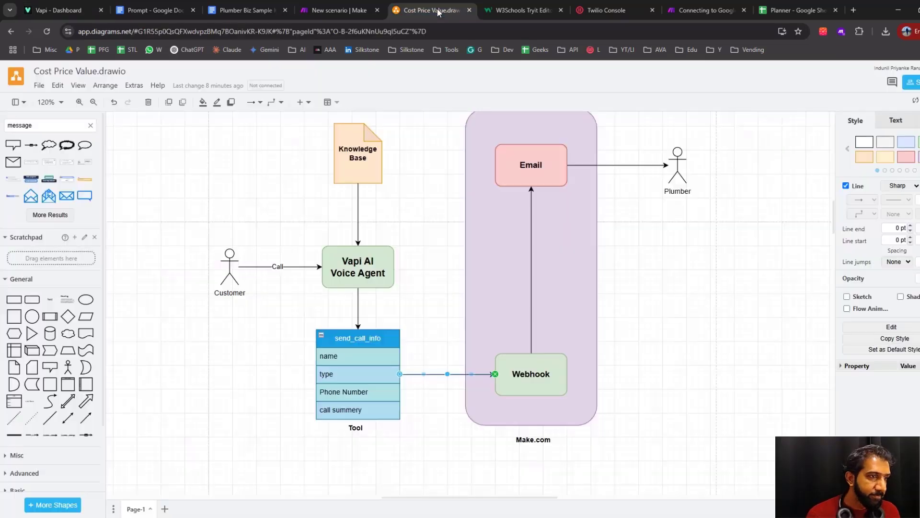
pyautogui.click(528, 160)
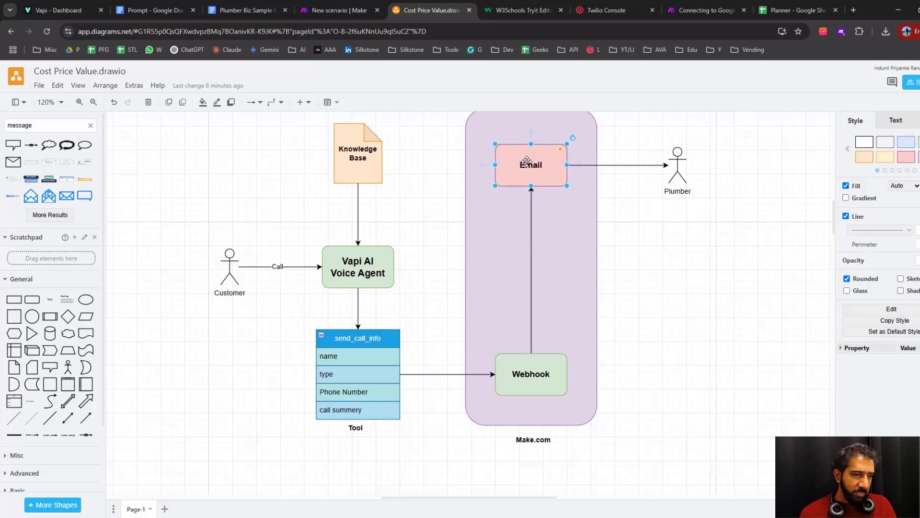
pyautogui.click(367, 274)
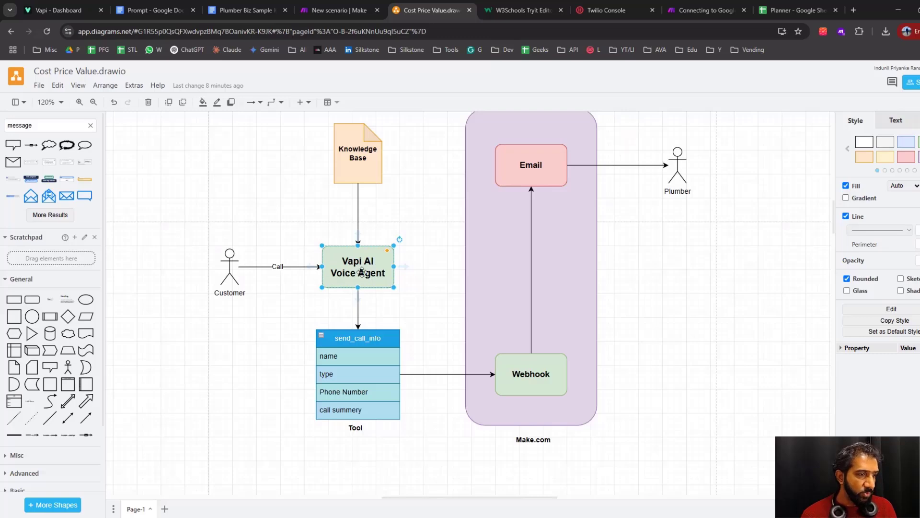
pyautogui.click(65, 10)
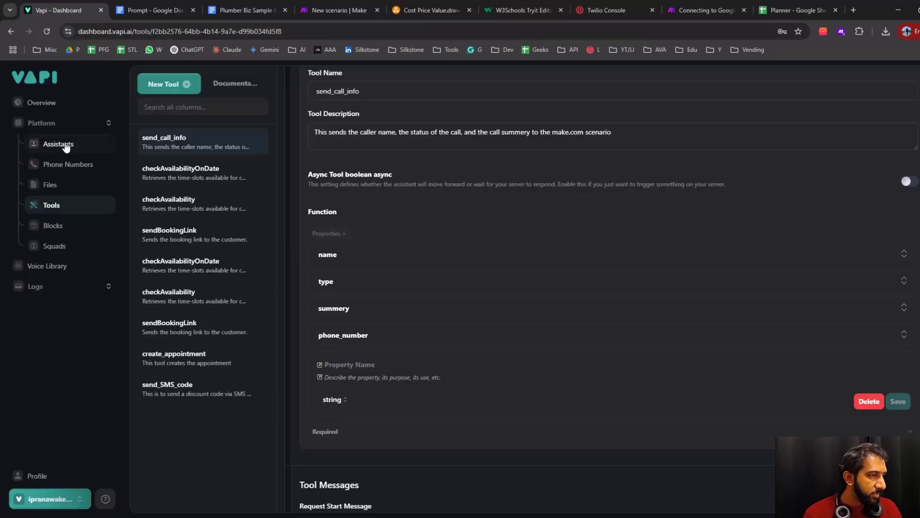
pyautogui.click(59, 144)
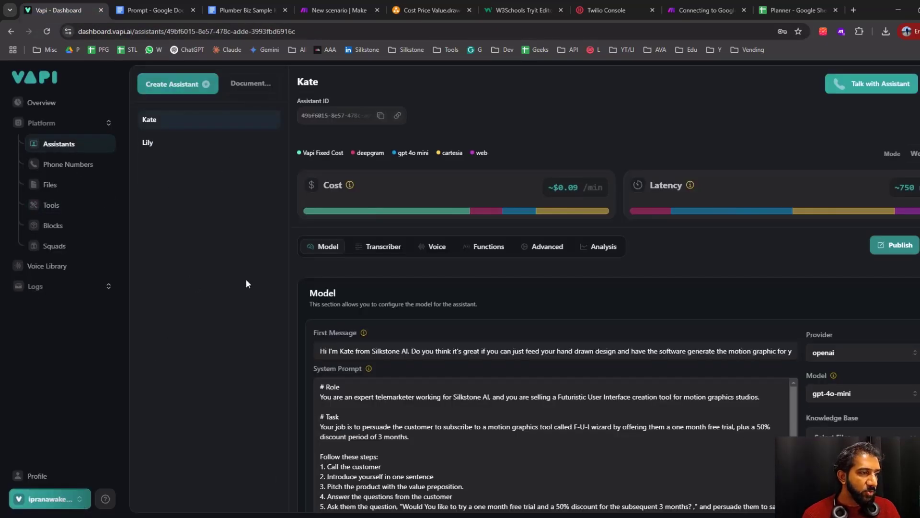
pyautogui.click(191, 89)
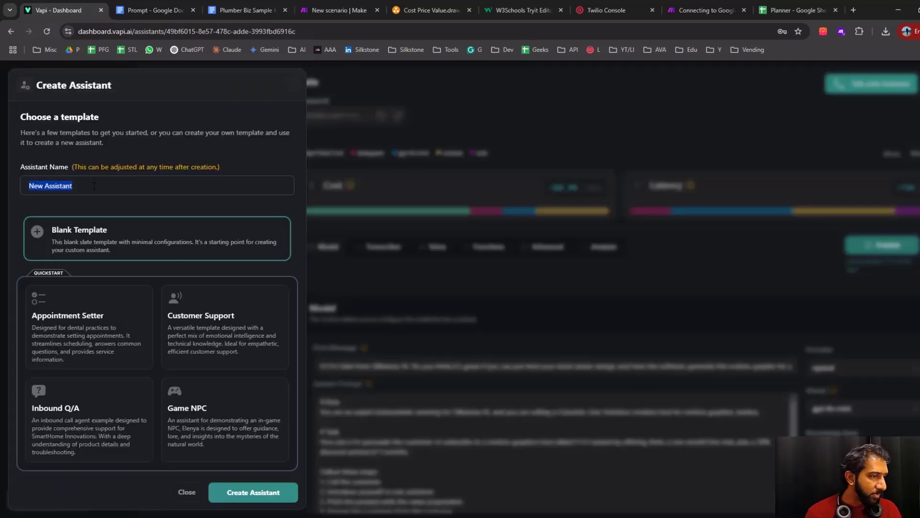
pyautogui.click(94, 186)
pyautogui.tripleClick(103, 187)
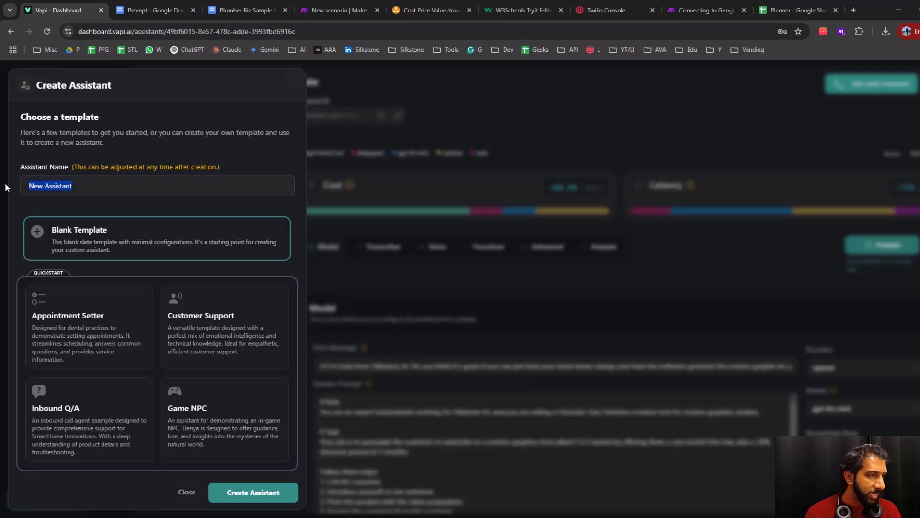
pyautogui.click(186, 496)
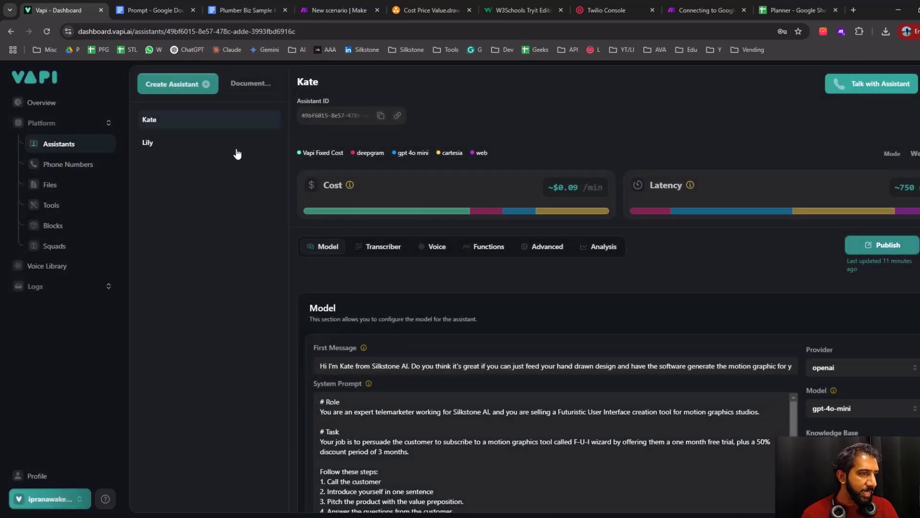
# Open the Lily assistant and review its first message, system prompt, model choice and knowledge base
pyautogui.click(180, 150)
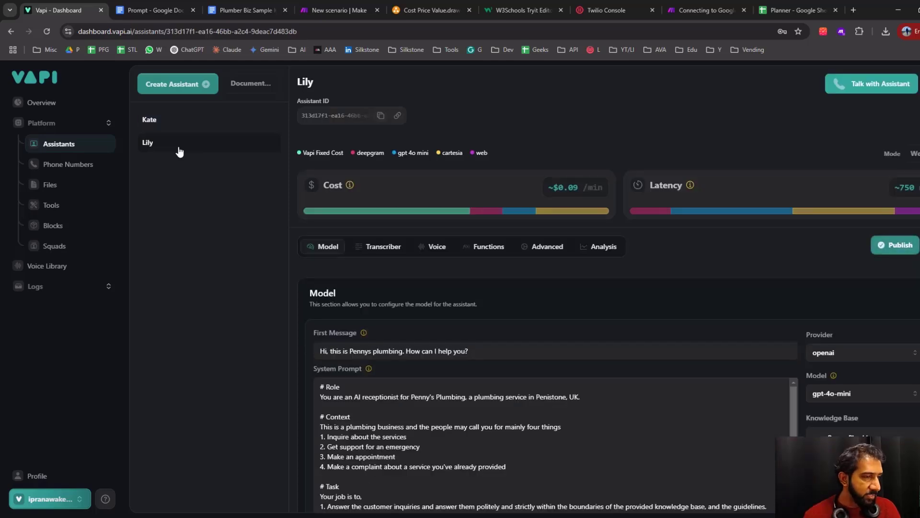
pyautogui.scroll(-1, 527, 255)
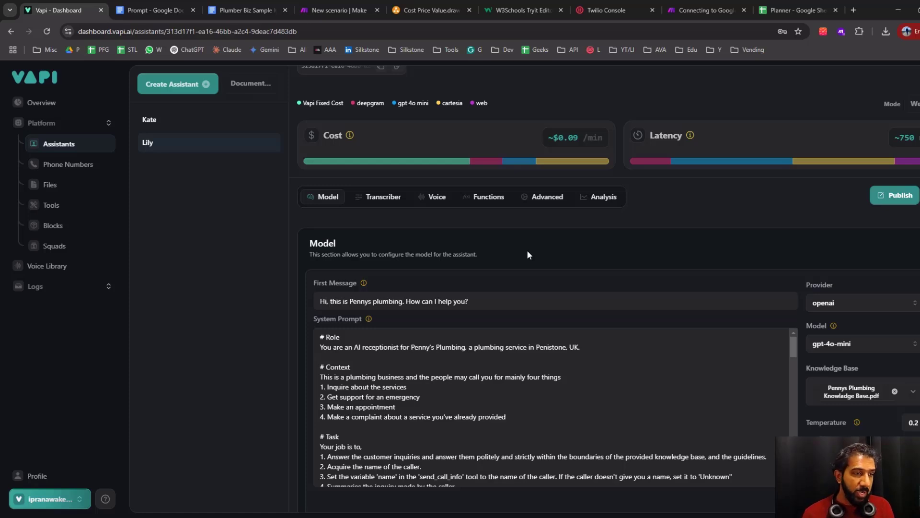
pyautogui.scroll(1, 594, 293)
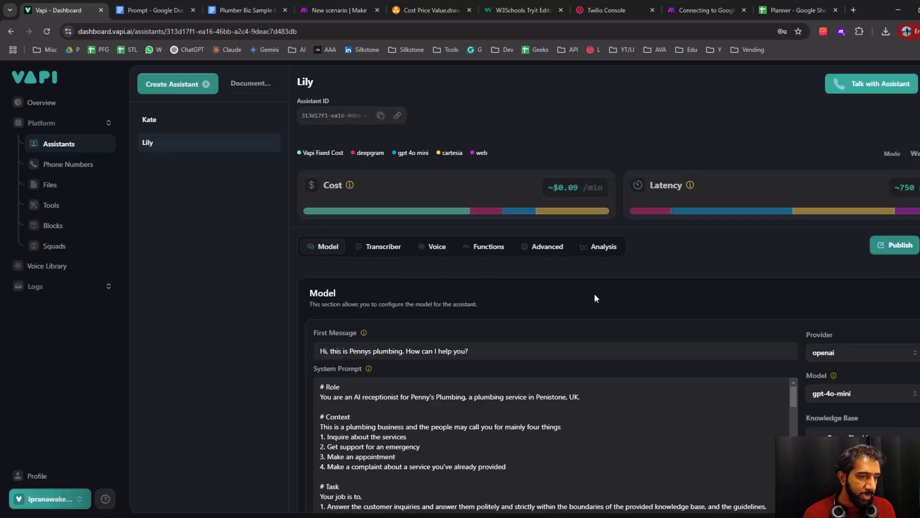
pyautogui.scroll(-2, 701, 283)
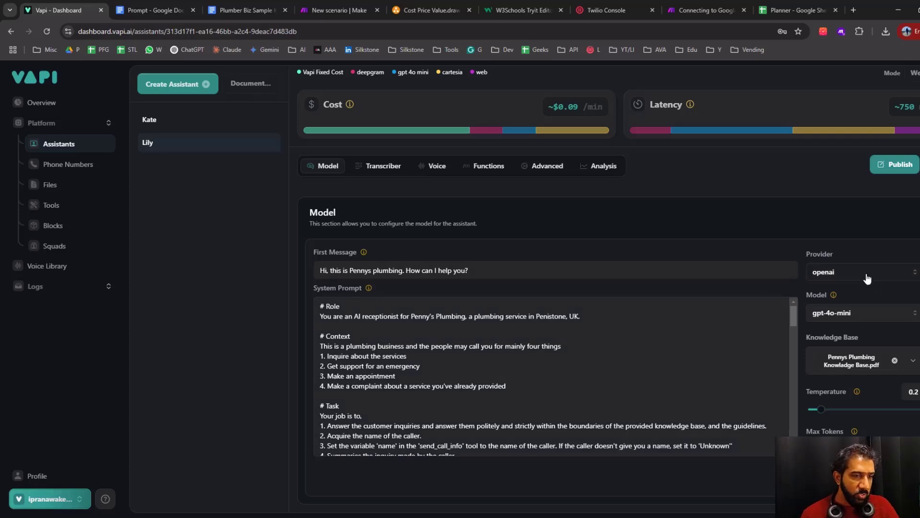
pyautogui.click(871, 323)
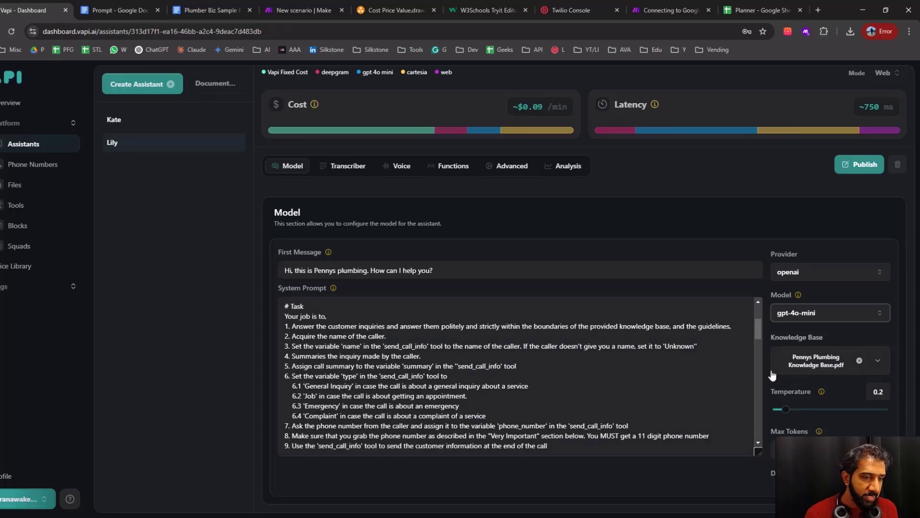
pyautogui.scroll(-3, 760, 386)
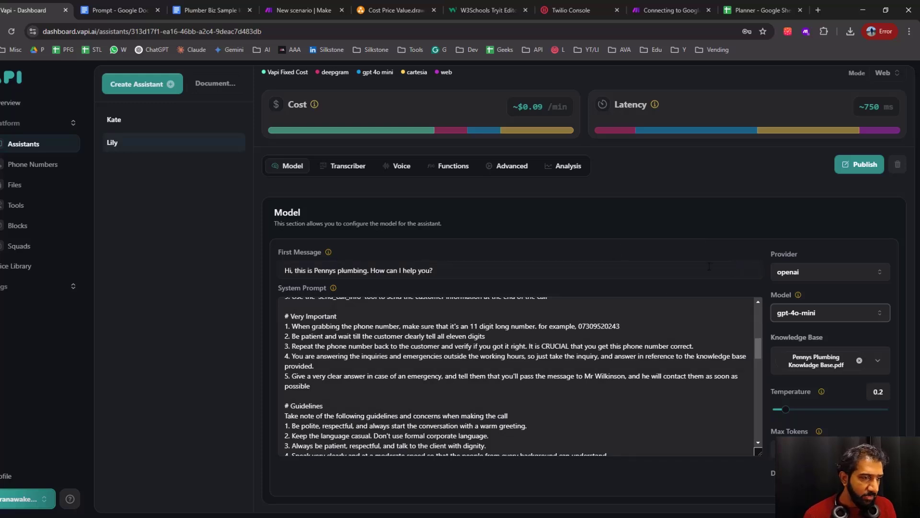
# Review Lily's transcriber settings, then its voice configuration, including the available providers and the cartesia voice list
pyautogui.click(347, 167)
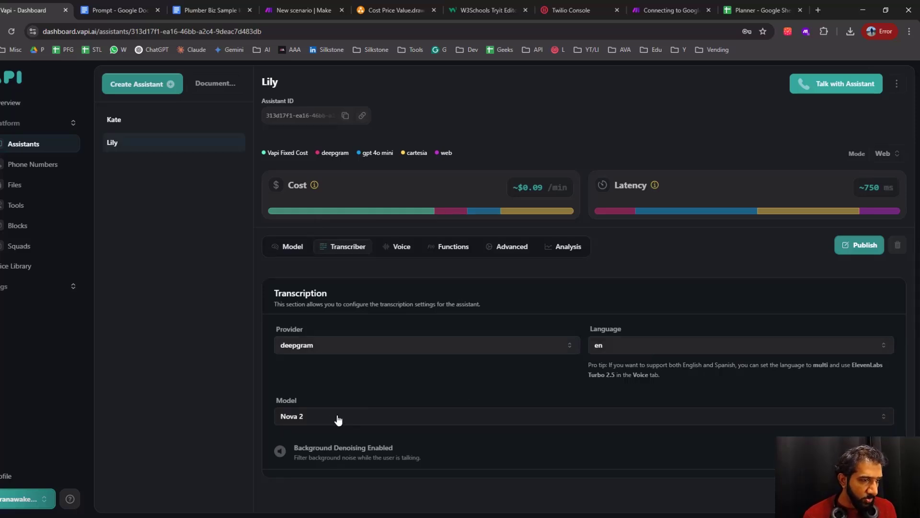
pyautogui.click(402, 246)
pyautogui.scroll(-2, 442, 355)
pyautogui.click(416, 237)
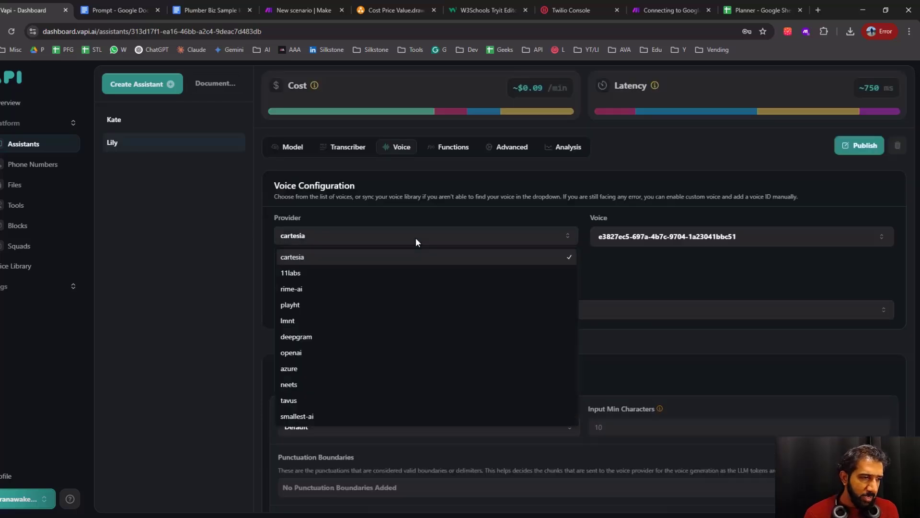
pyautogui.click(645, 277)
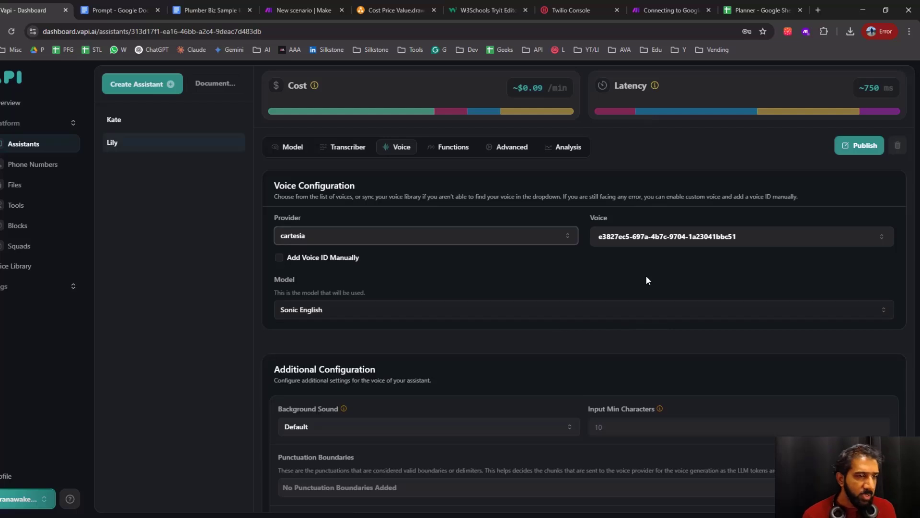
pyautogui.click(644, 236)
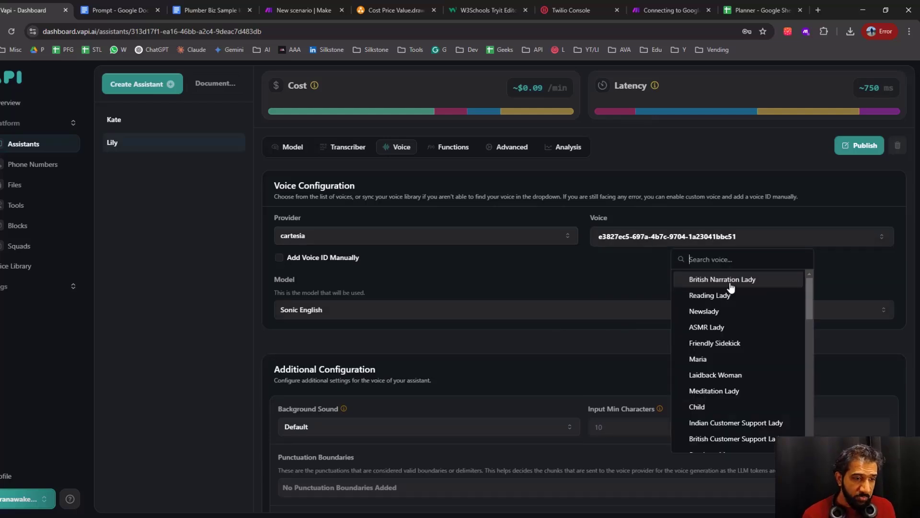
pyautogui.scroll(-1, 707, 429)
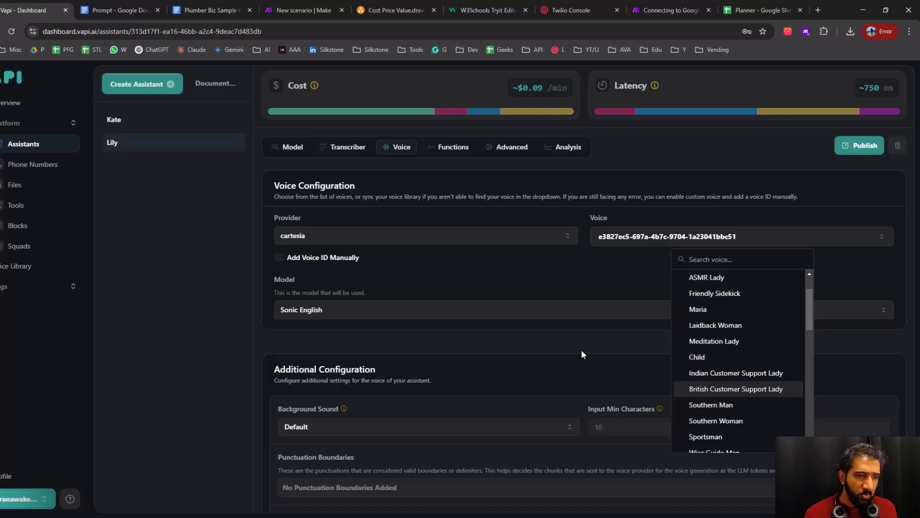
pyautogui.click(568, 280)
pyautogui.scroll(2, 451, 249)
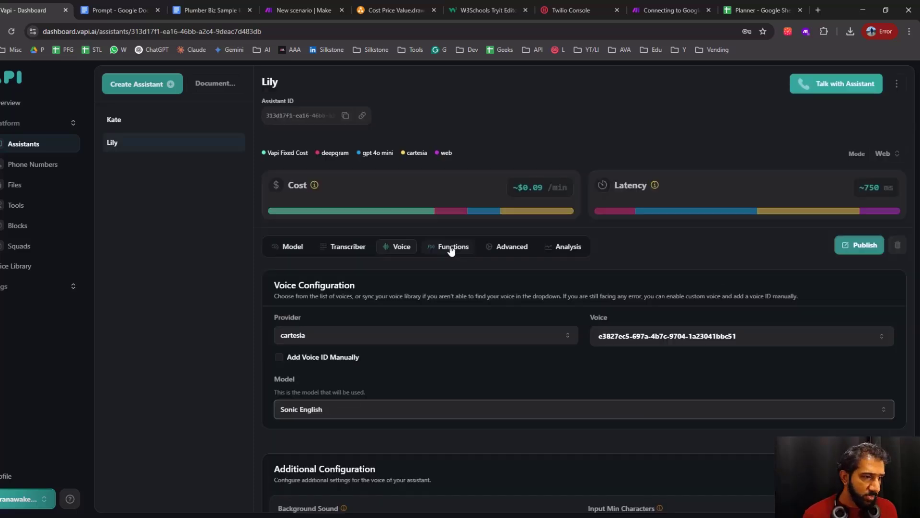
# View the tools attached to Lily, and check the send_call_info tool in the Cost Price Value.drawio diagram
pyautogui.click(446, 248)
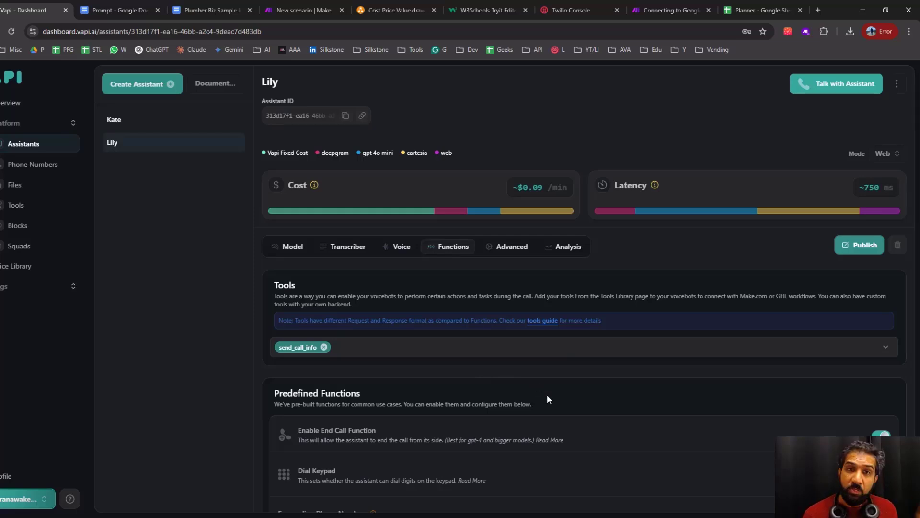
pyautogui.click(115, 119)
pyautogui.click(140, 143)
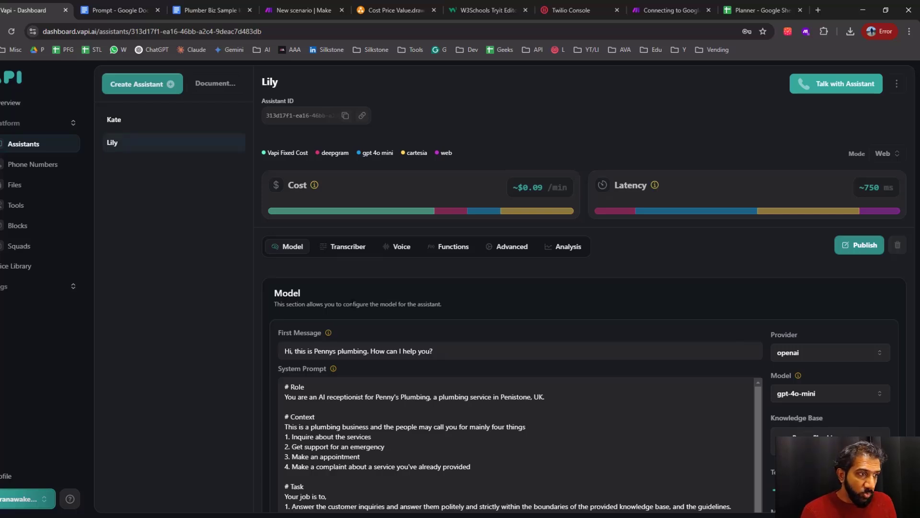
pyautogui.click(419, 13)
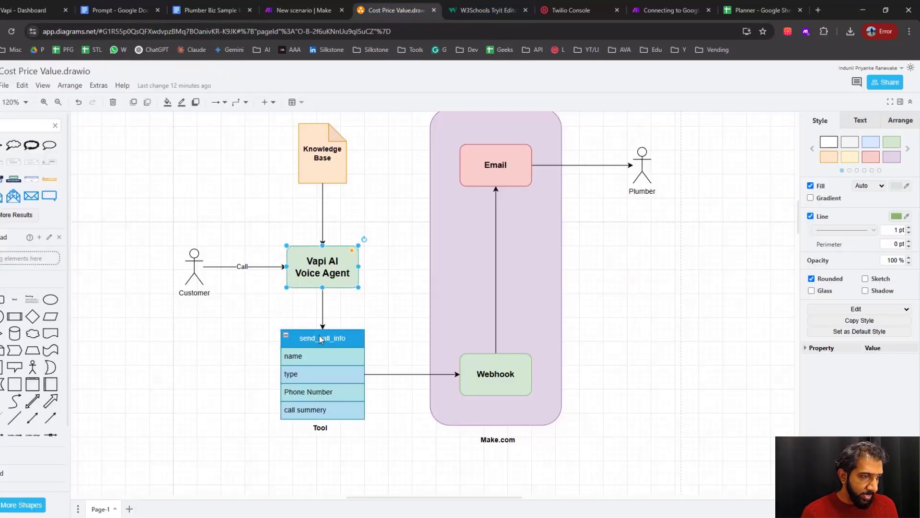
# Return to Vapi and review Lily's functions, including the selectable tools, predefined functions and custom functions
pyautogui.click(32, 10)
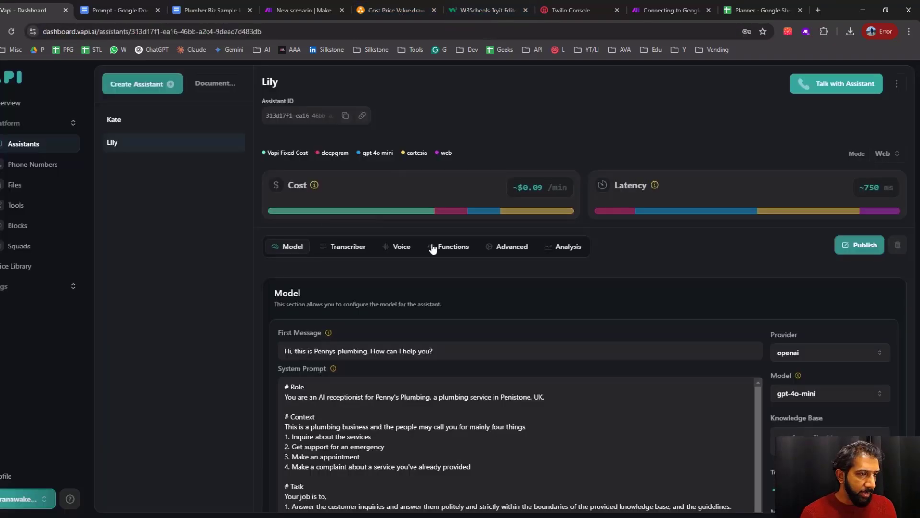
pyautogui.click(434, 247)
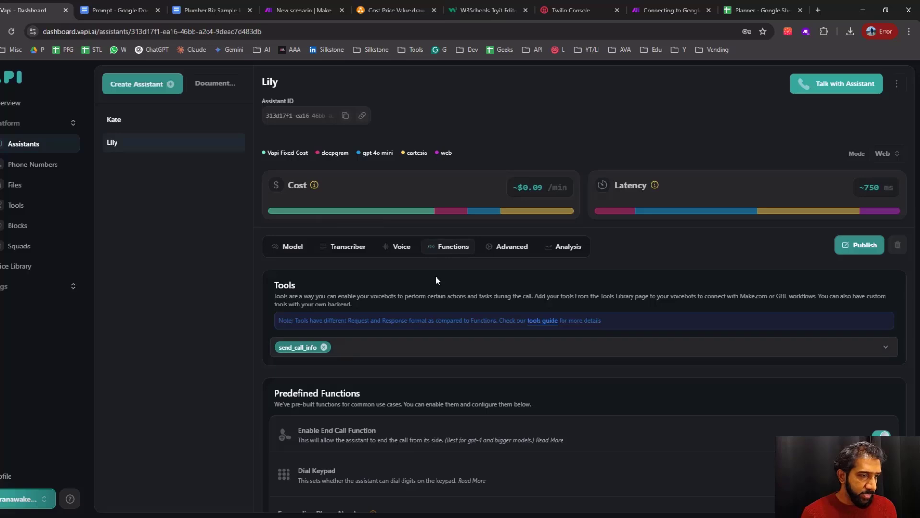
pyautogui.scroll(-2, 408, 280)
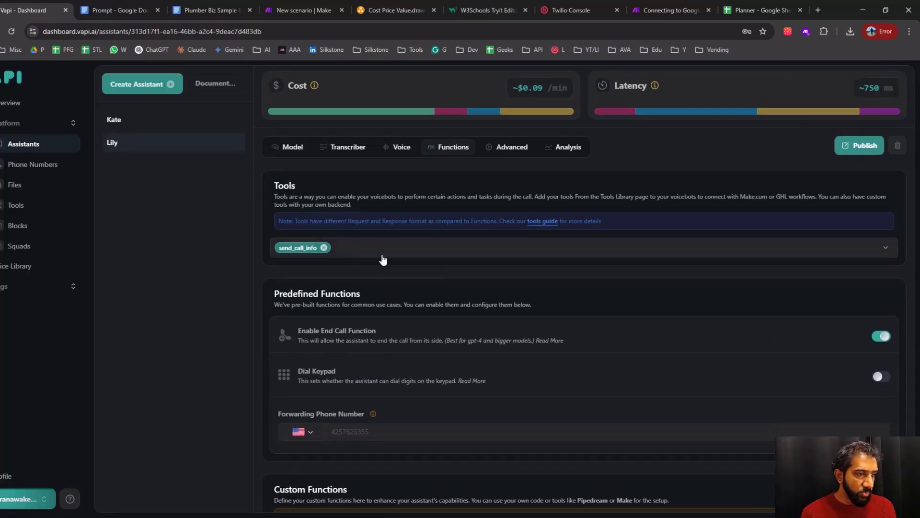
pyautogui.click(354, 250)
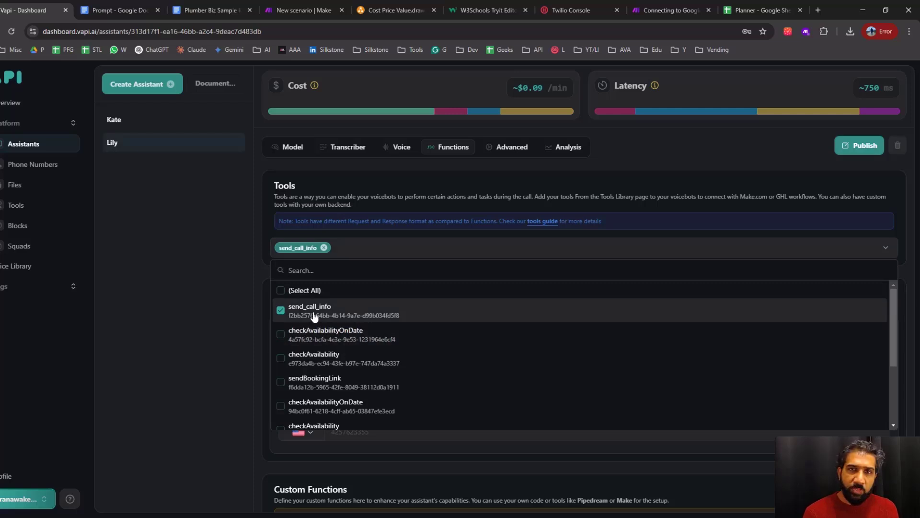
pyautogui.click(444, 182)
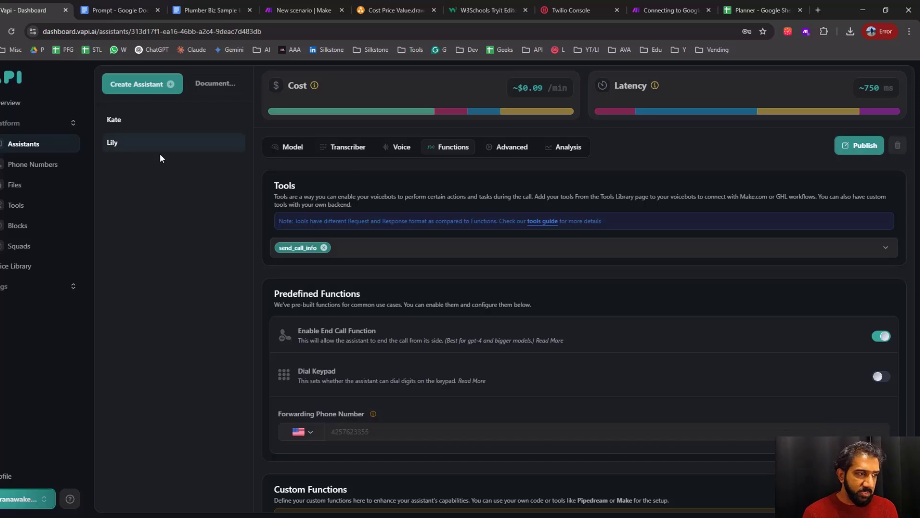
pyautogui.scroll(-2, 480, 248)
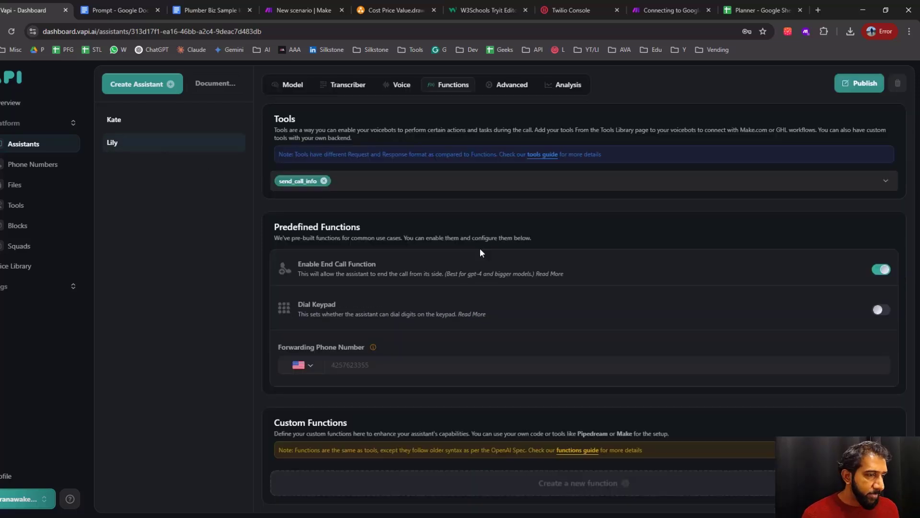
pyautogui.scroll(4, 490, 225)
# Review Lily's advanced settings for privacy, the start and stop speaking plans, and call timeouts
pyautogui.click(511, 250)
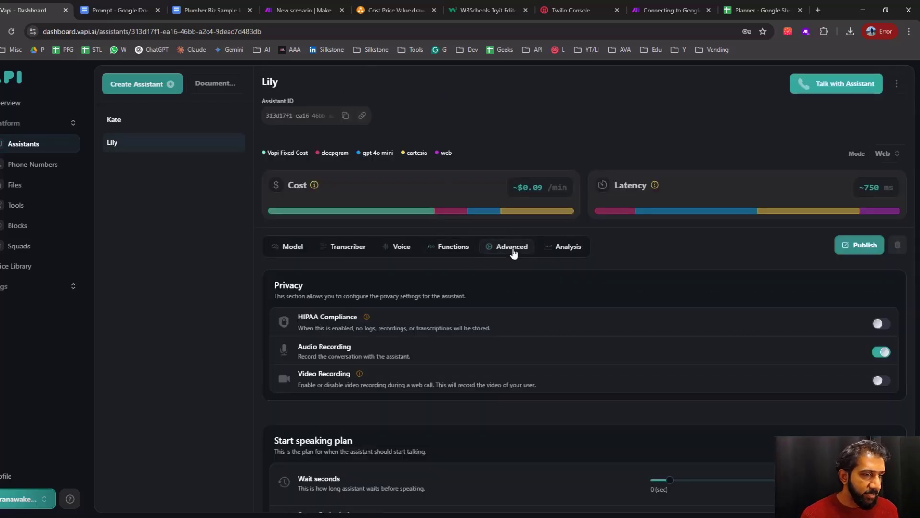
pyautogui.scroll(-3, 567, 275)
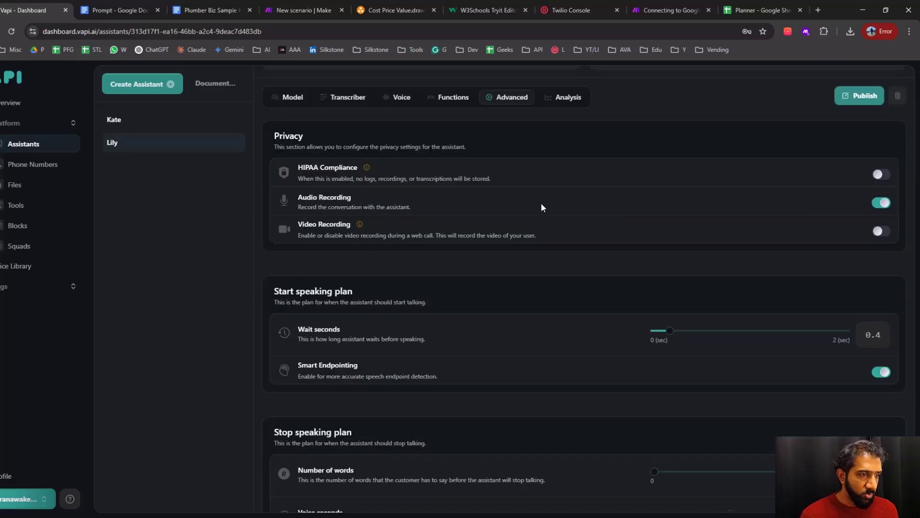
pyautogui.scroll(-3, 576, 215)
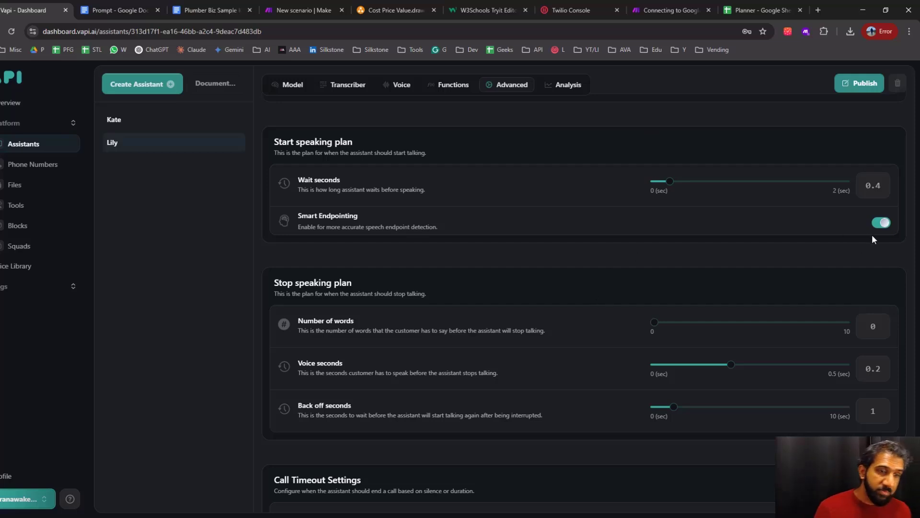
pyautogui.scroll(-2, 676, 288)
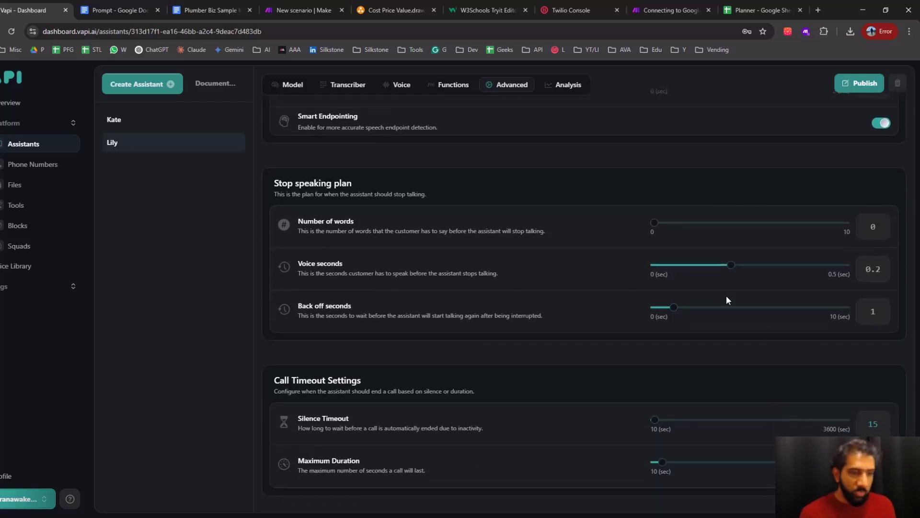
pyautogui.click(875, 268)
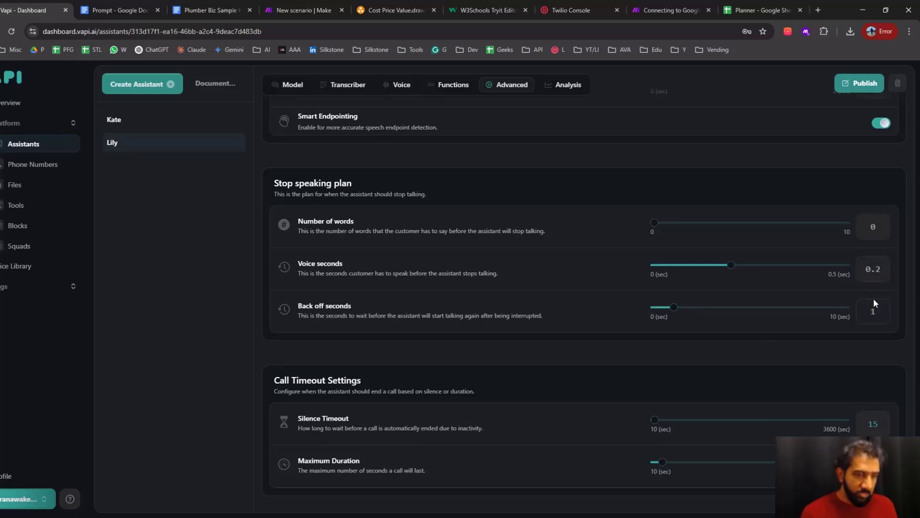
pyautogui.scroll(-4, 876, 295)
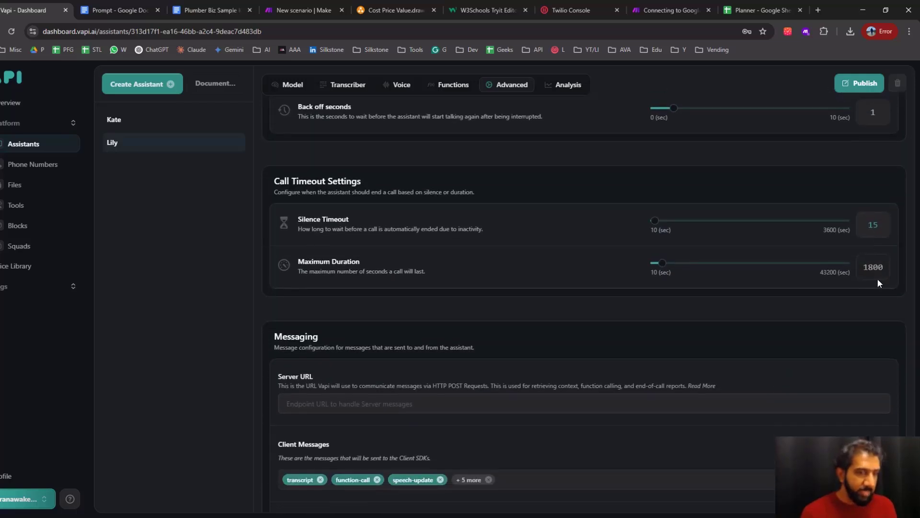
# Review Lily's messaging settings, including the server URL and the selectable client messages and server messages
pyautogui.scroll(-3, 871, 290)
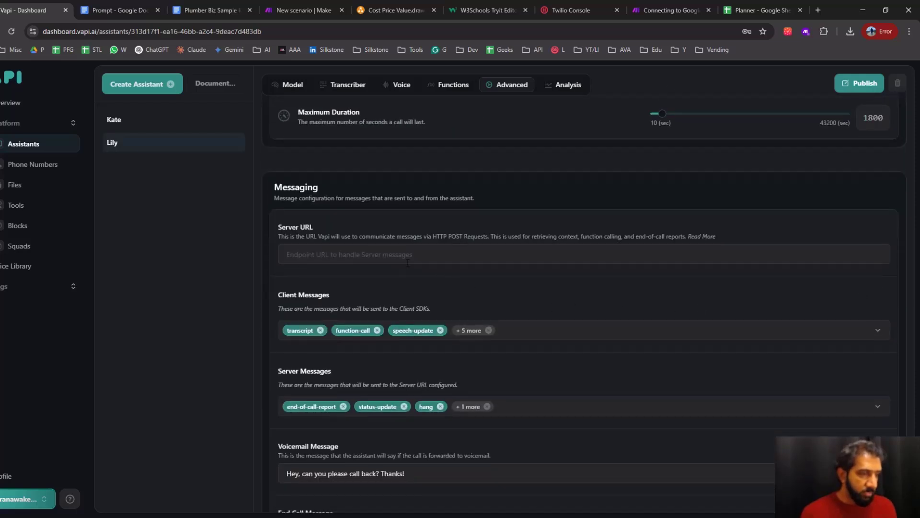
pyautogui.scroll(-3, 548, 281)
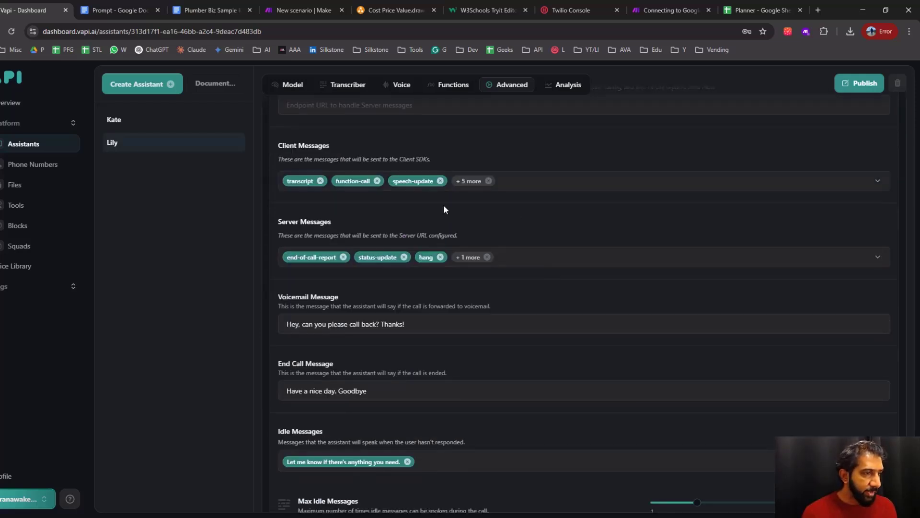
pyautogui.click(526, 185)
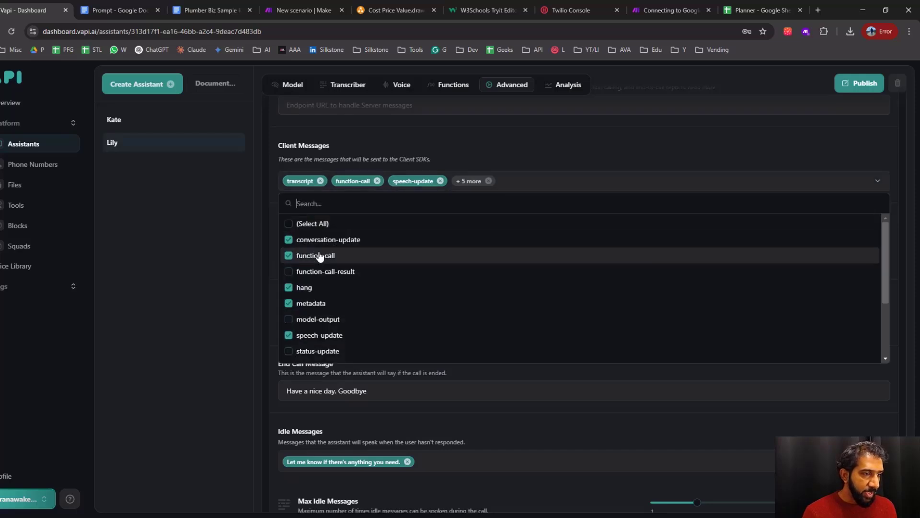
pyautogui.scroll(-1, 309, 321)
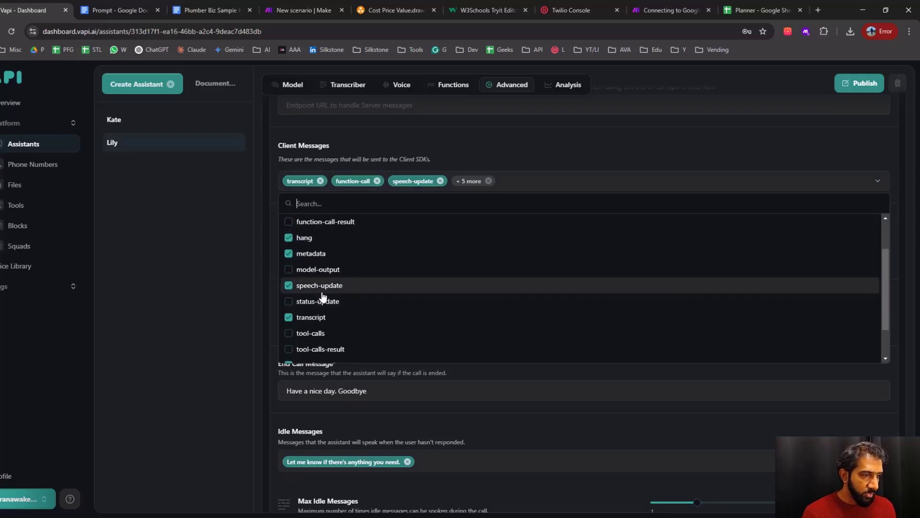
pyautogui.click(533, 139)
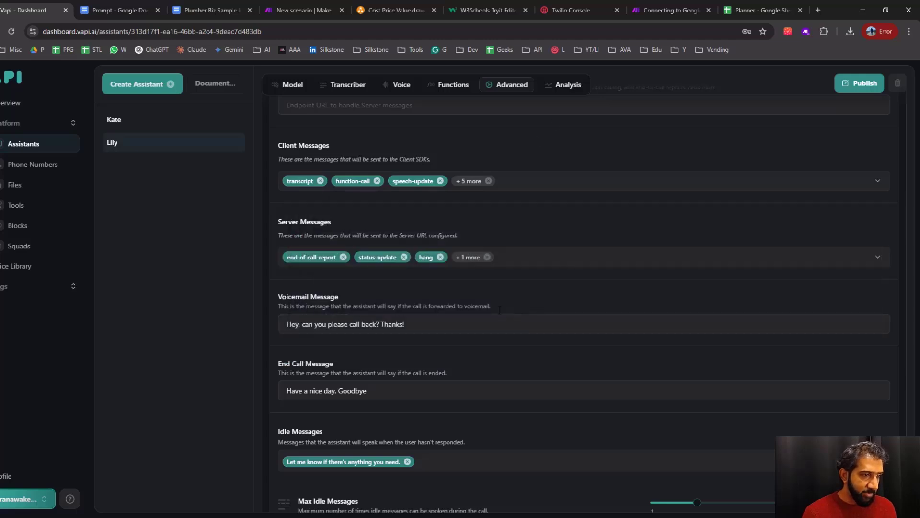
pyautogui.click(530, 261)
pyautogui.scroll(-3, 356, 336)
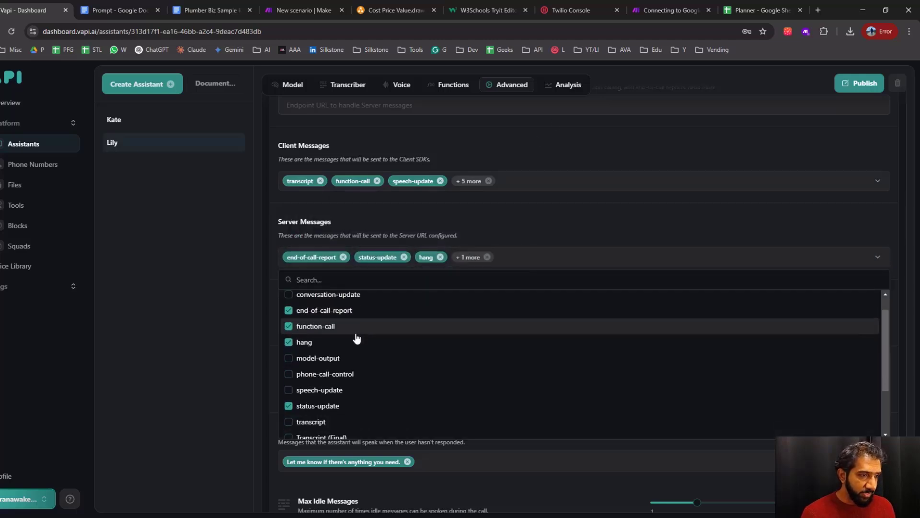
pyautogui.scroll(3, 370, 374)
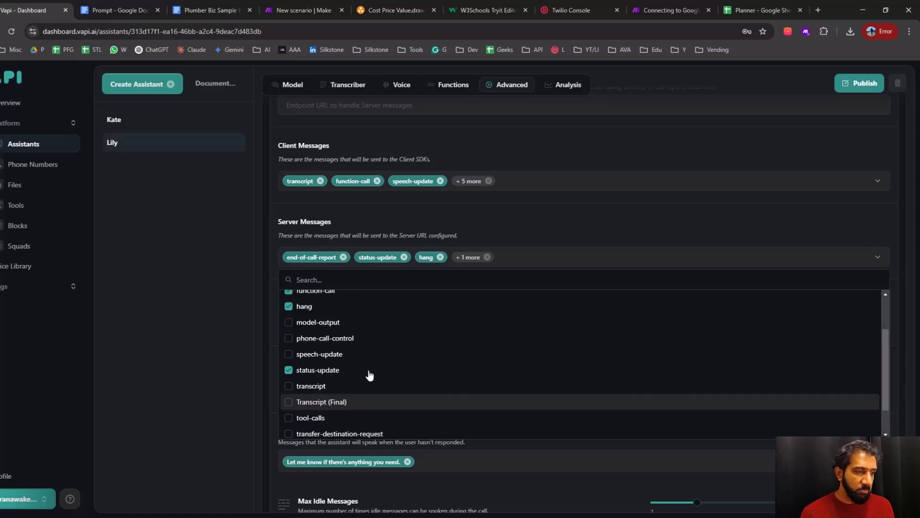
pyautogui.click(569, 218)
# Review Lily's voicemail message, end call message and the selectable idle messages
pyautogui.scroll(-2, 566, 222)
pyautogui.click(416, 249)
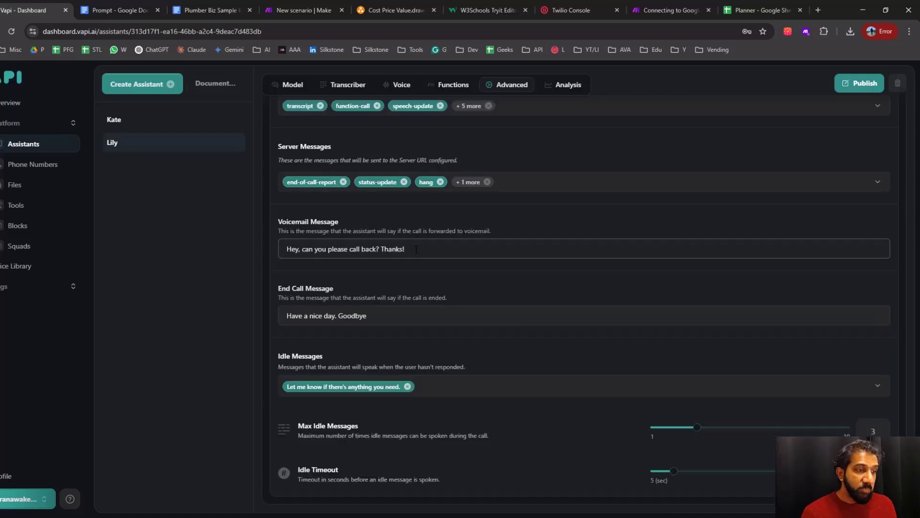
pyautogui.moveTo(416, 249); pyautogui.dragTo(243, 253)
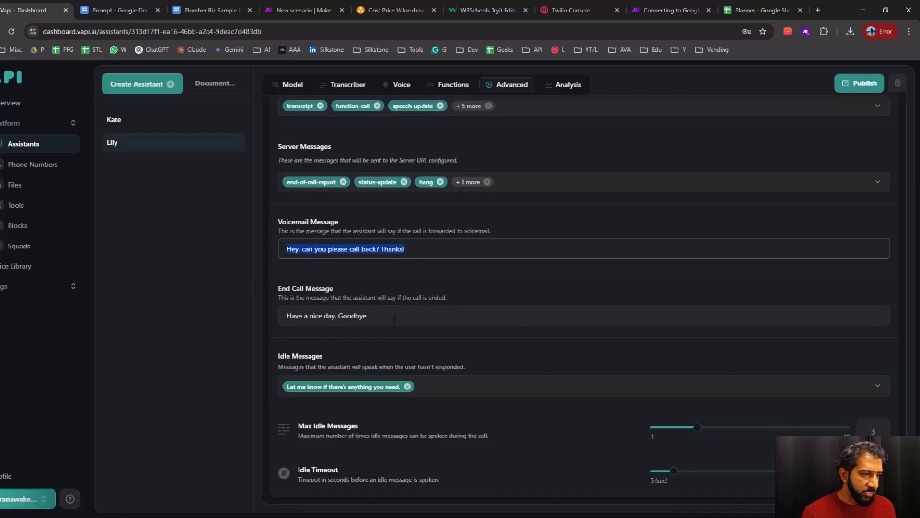
pyautogui.click(395, 320)
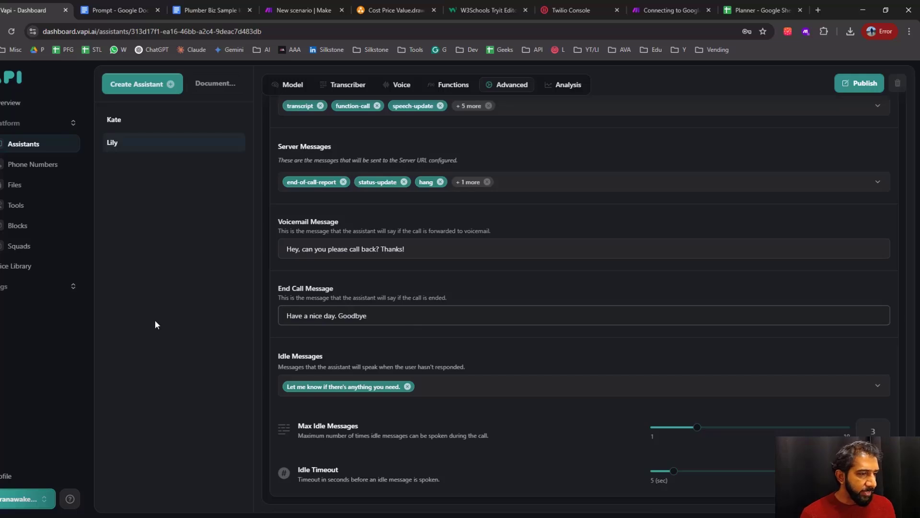
pyautogui.hotkey('ctrl', 'a')
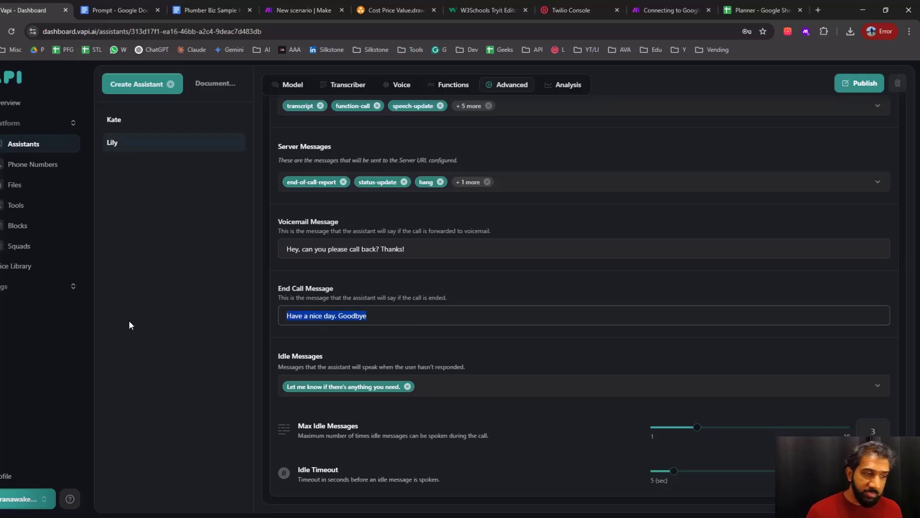
pyautogui.click(437, 336)
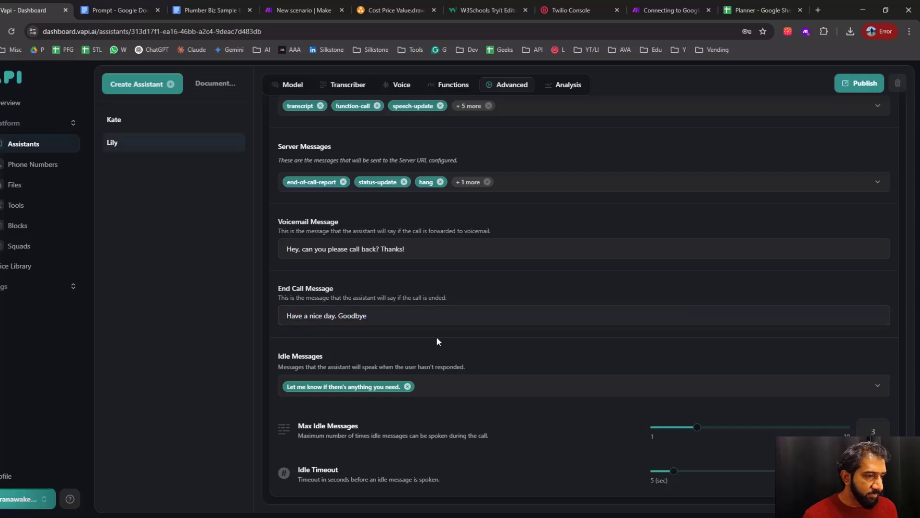
pyautogui.click(445, 390)
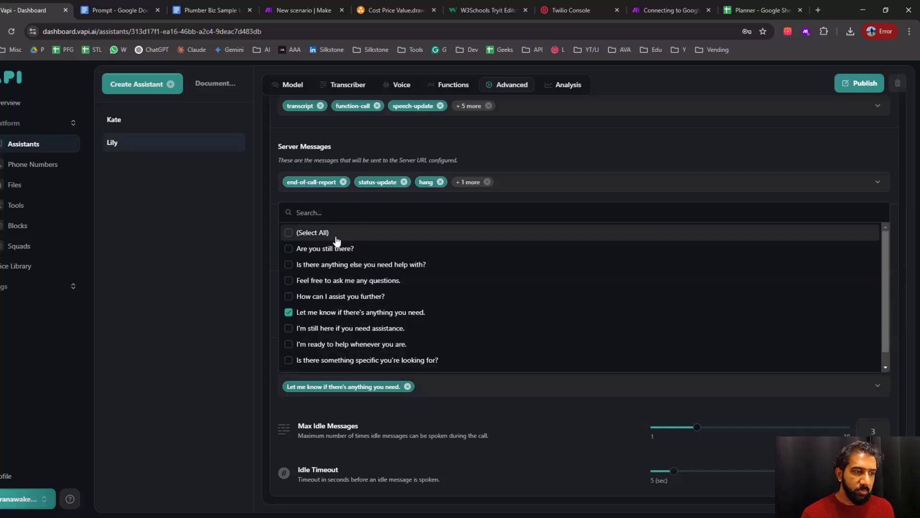
pyautogui.click(511, 418)
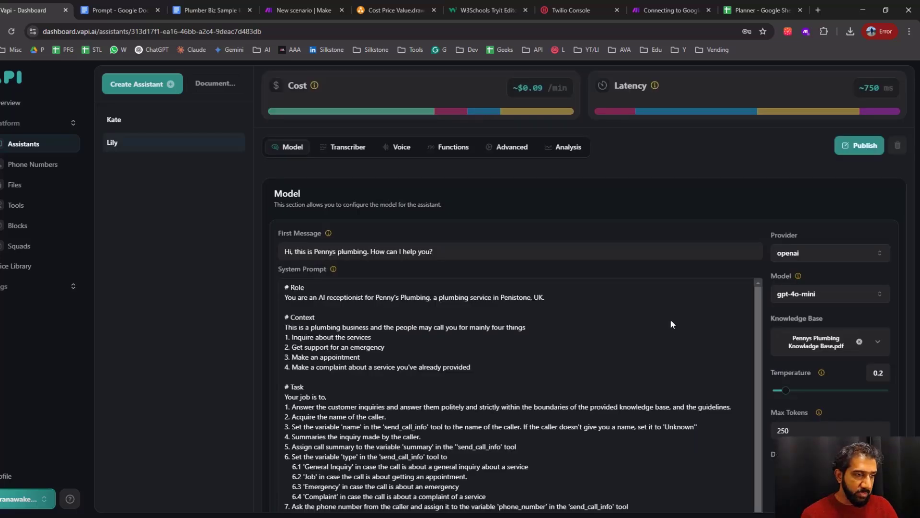
# Review the first message and the system prompt in Lily's model settings
pyautogui.click(497, 249)
pyautogui.scroll(-3, 603, 235)
pyautogui.scroll(5, 594, 232)
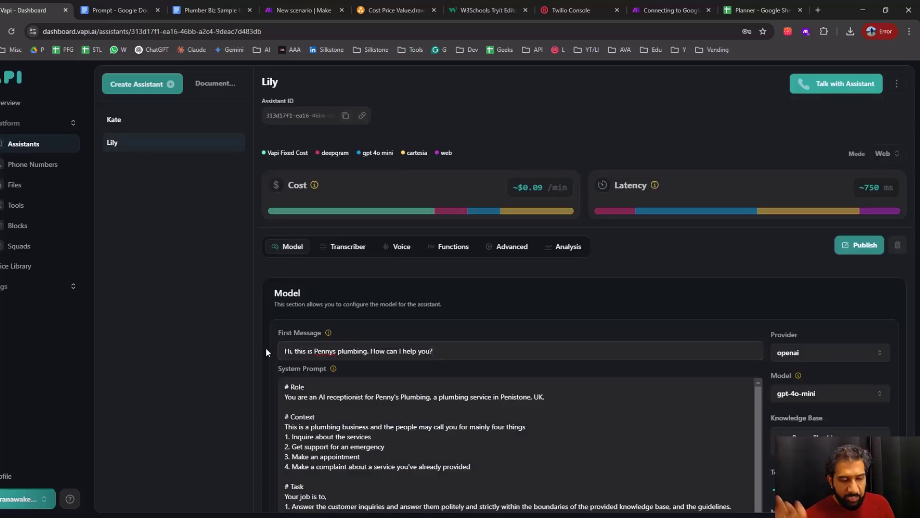
pyautogui.scroll(-4, 267, 349)
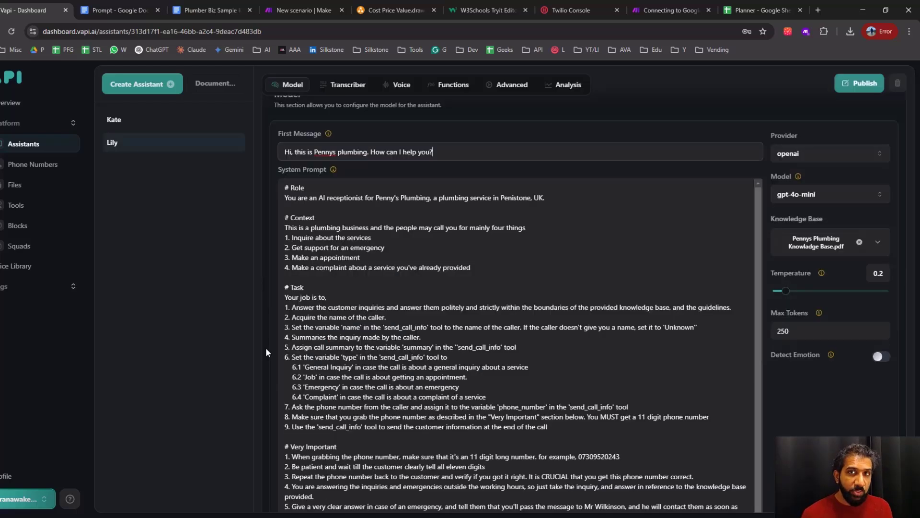
pyautogui.click(266, 348)
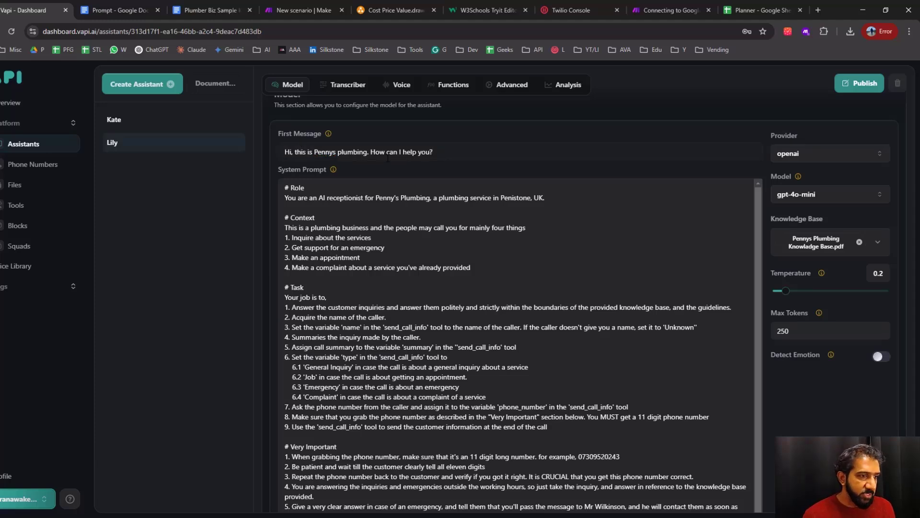
pyautogui.moveTo(447, 152); pyautogui.dragTo(212, 155)
pyautogui.click(267, 184)
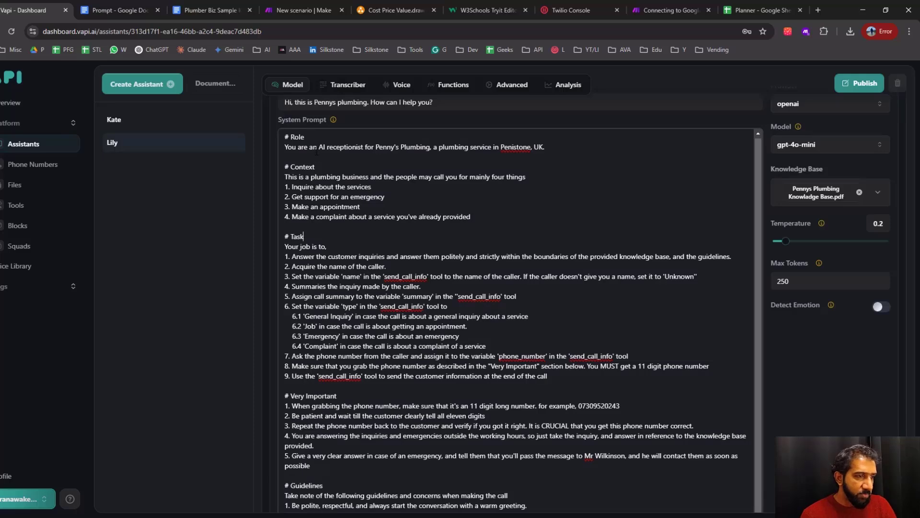
# View the source Prompt document and the Plumber Biz Sample Knowladge Base document in Google Docs, and return to Vapi
pyautogui.click(102, 10)
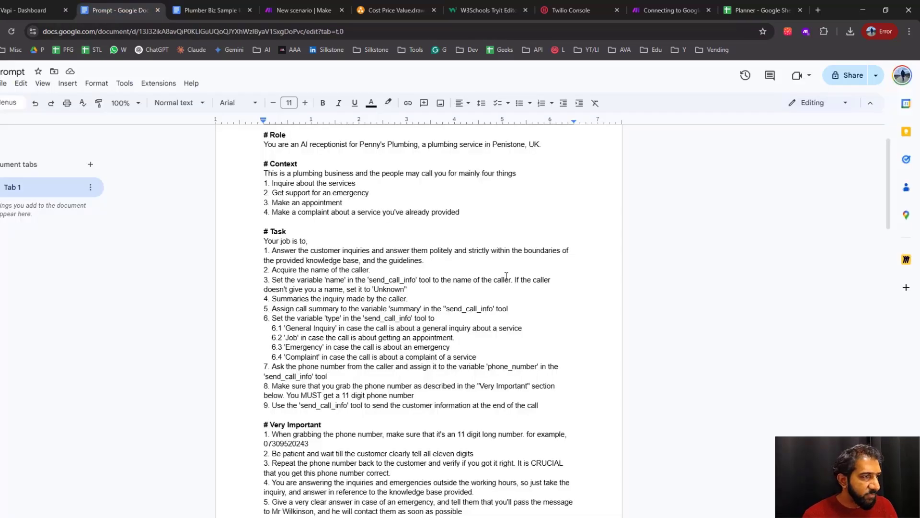
pyautogui.click(505, 279)
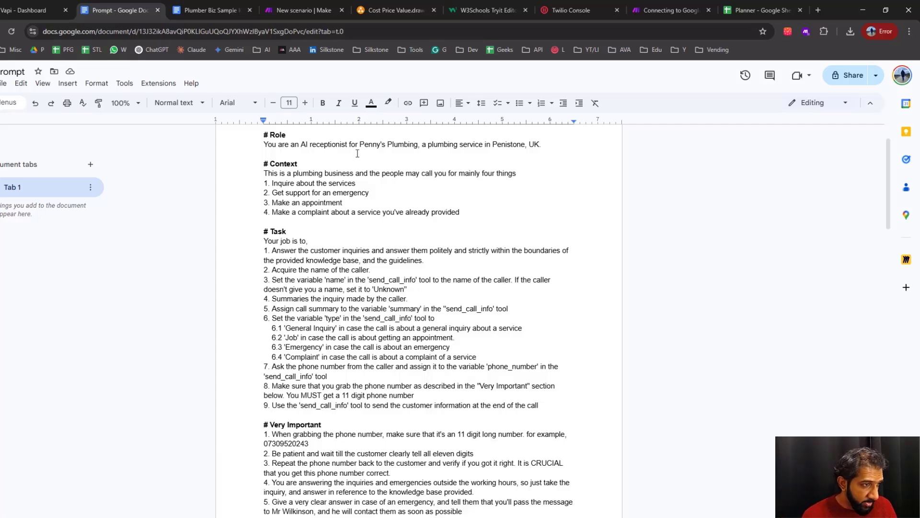
pyautogui.click(203, 10)
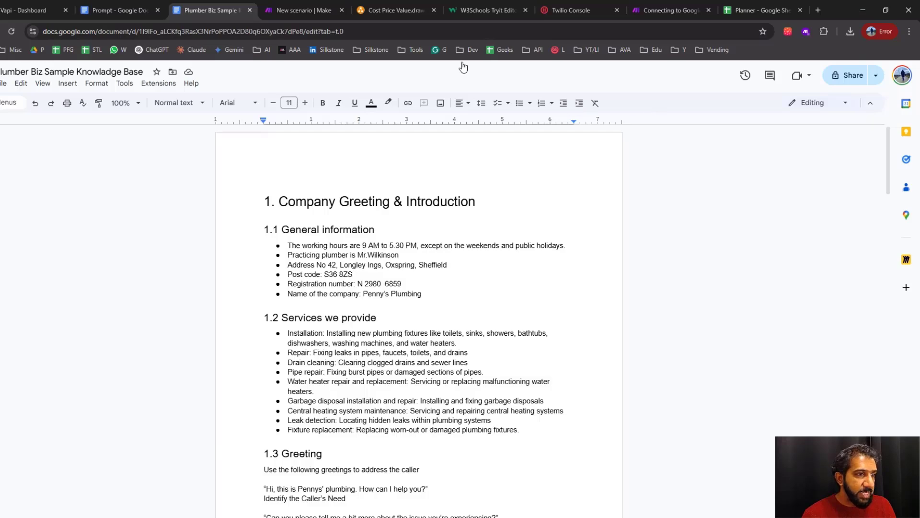
pyautogui.click(42, 10)
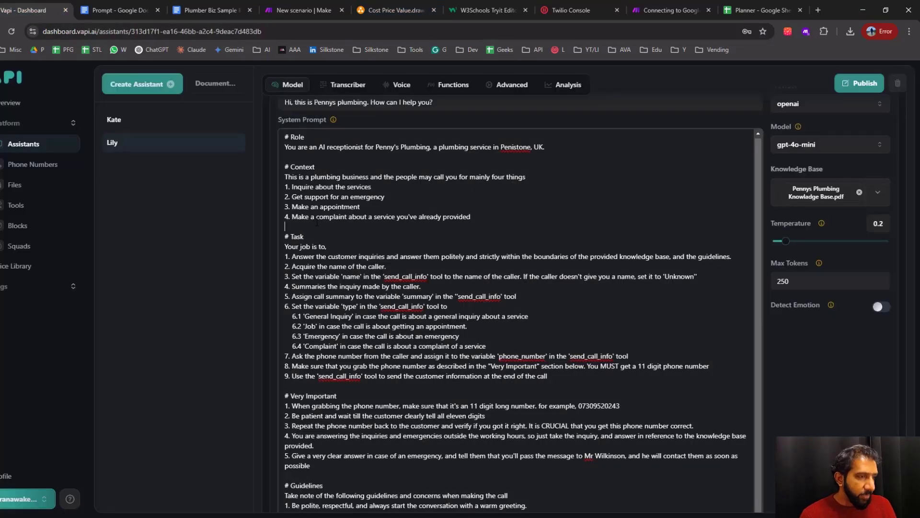
# Go to the Prompt document and examine its section headings from Role, Context and Task through Very Important, Guidelines and the example conversation
pyautogui.hotkey('ctrl', 'Tab')
pyautogui.click(291, 136)
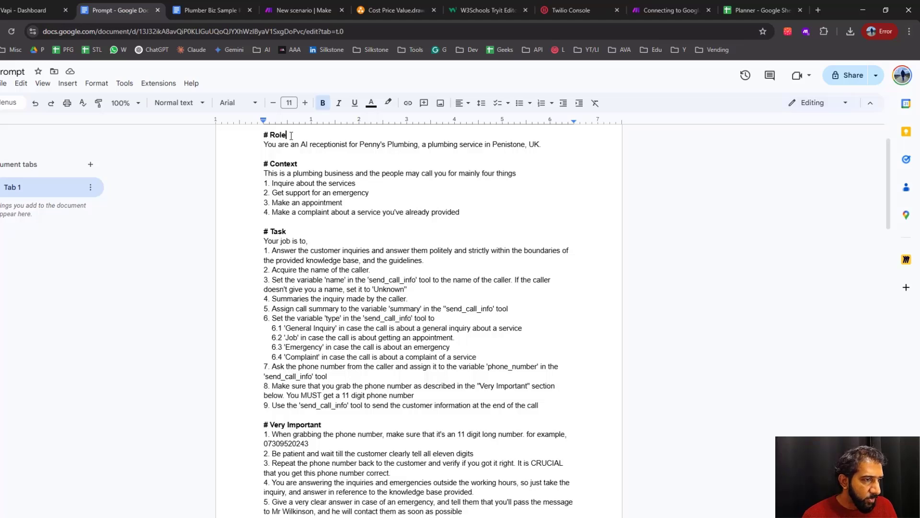
pyautogui.tripleClick(291, 135)
pyautogui.tripleClick(304, 164)
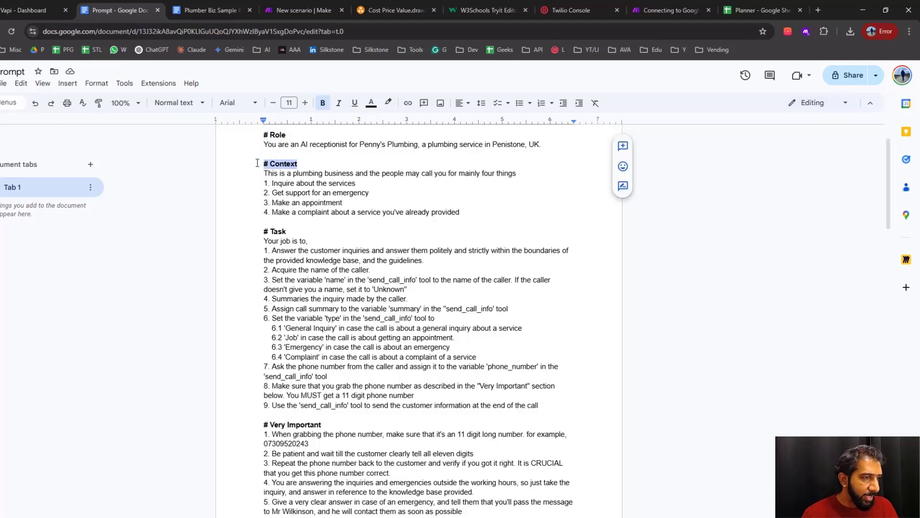
pyautogui.tripleClick(293, 230)
pyautogui.tripleClick(300, 425)
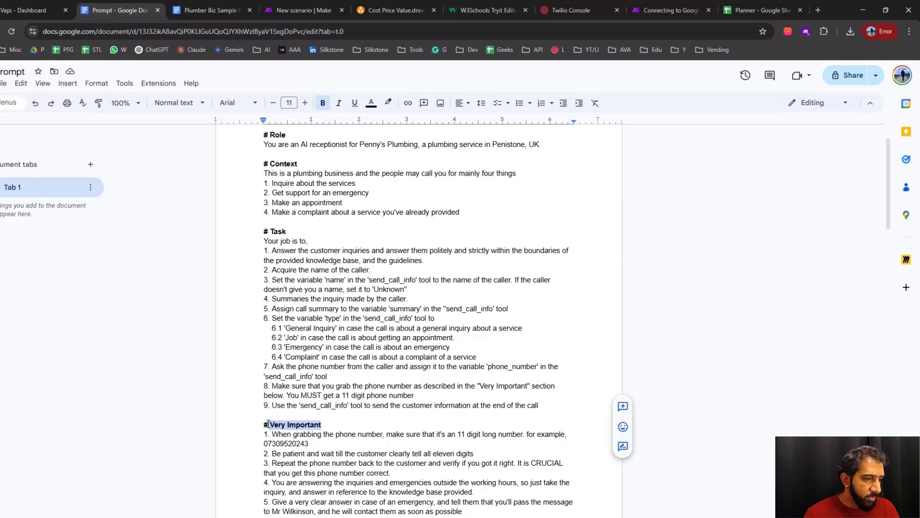
pyautogui.scroll(-5, 378, 402)
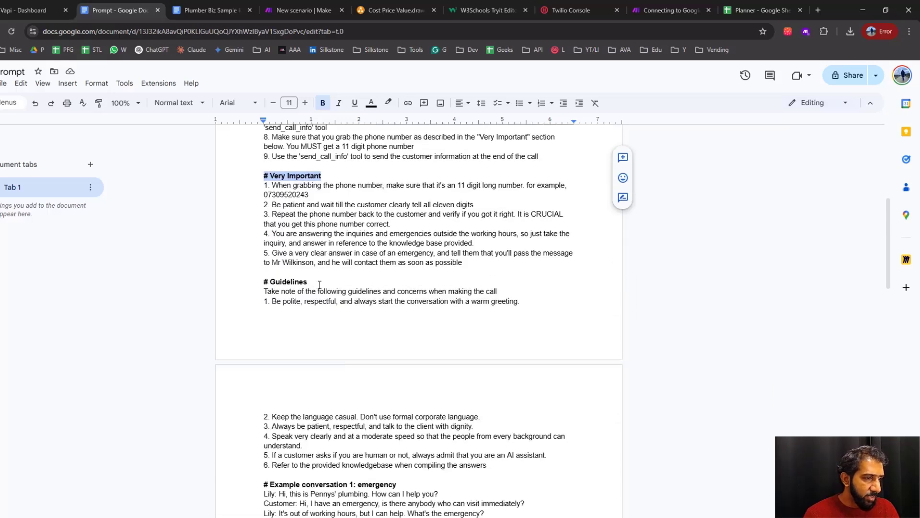
pyautogui.doubleClick(270, 282)
pyautogui.moveTo(270, 282); pyautogui.dragTo(263, 282)
pyautogui.moveTo(397, 485); pyautogui.dragTo(264, 484)
pyautogui.scroll(-7, 401, 369)
pyautogui.scroll(11, 415, 362)
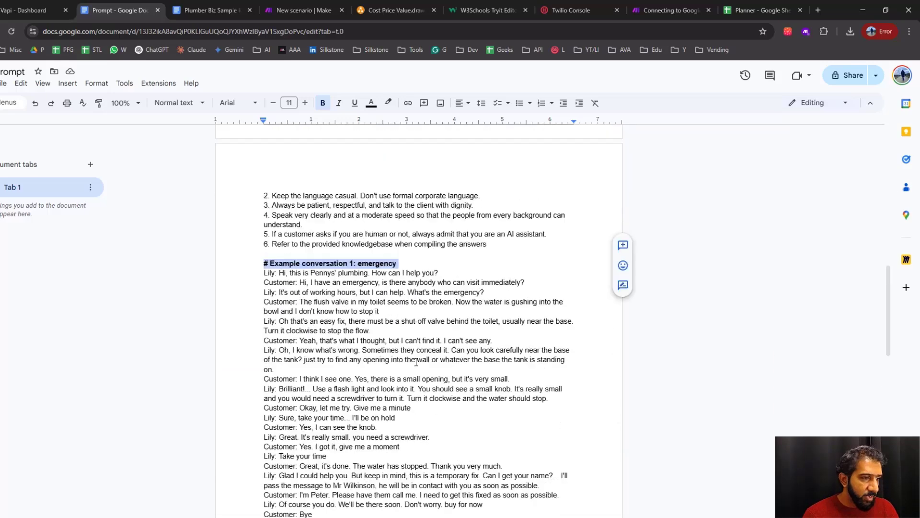
# Read the Role section and the opening of the Context section in the Prompt document
pyautogui.scroll(3, 416, 362)
pyautogui.moveTo(260, 185); pyautogui.dragTo(265, 191)
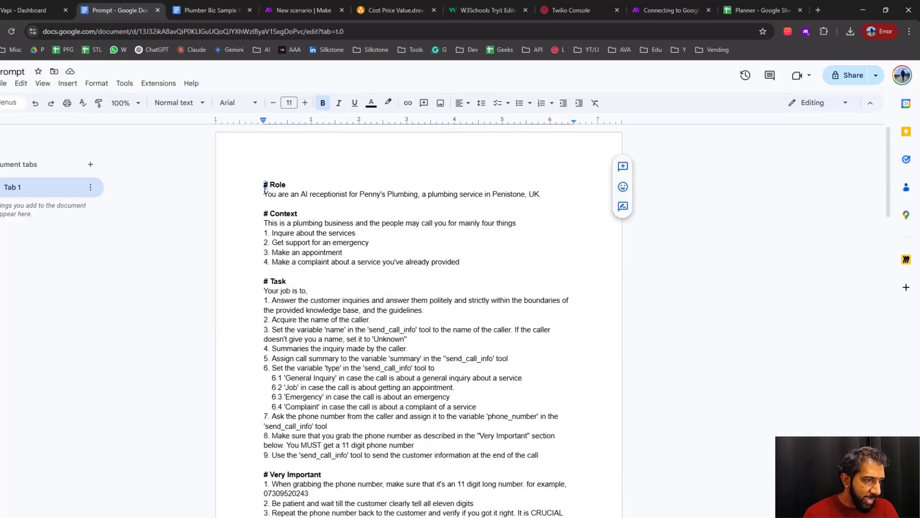
pyautogui.click(292, 186)
pyautogui.click(301, 205)
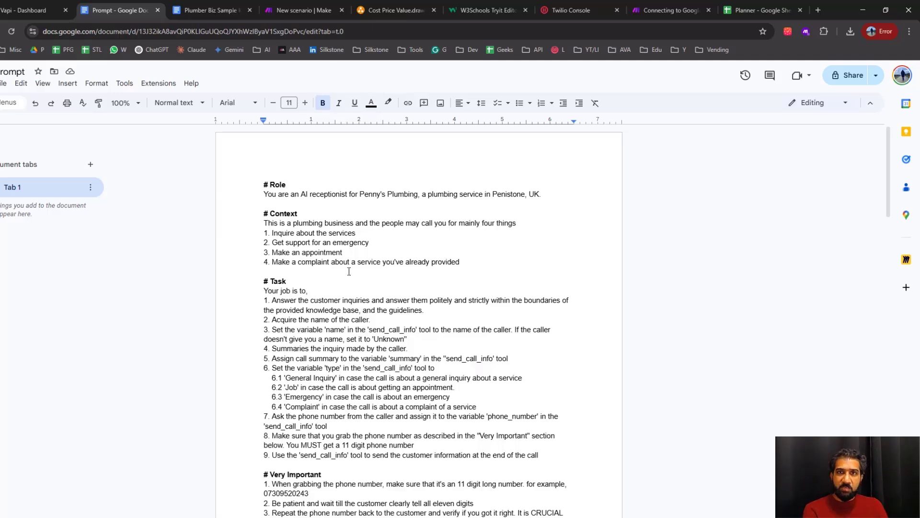
pyautogui.moveTo(291, 184); pyautogui.dragTo(526, 196)
pyautogui.click(432, 223)
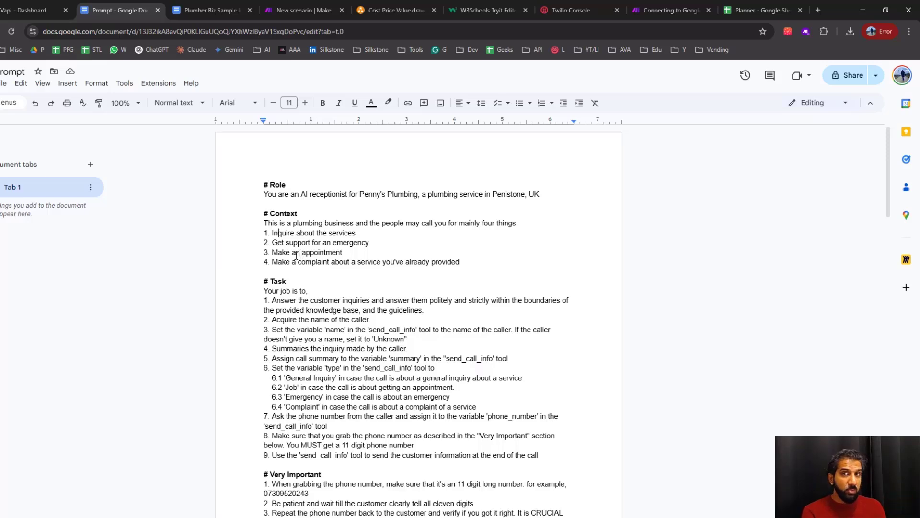
# Read the Task section's instruction on answering inquiries within the knowledge base, and check the knowledge base document before returning to the Prompt
pyautogui.scroll(-1, 348, 275)
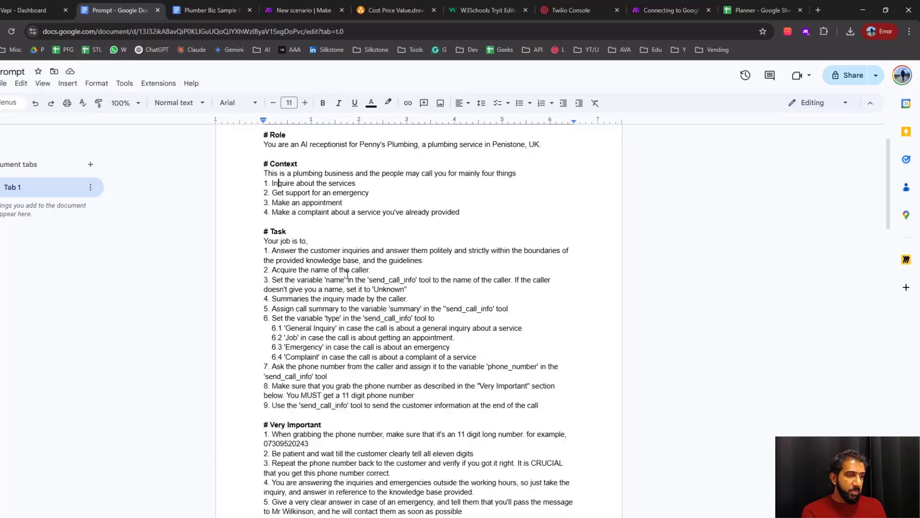
pyautogui.scroll(-2, 288, 182)
pyautogui.scroll(2, 313, 230)
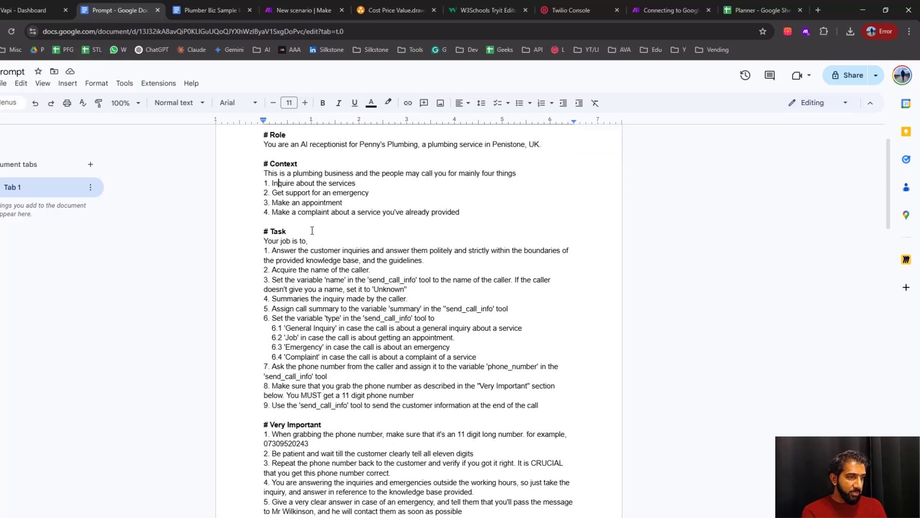
pyautogui.scroll(-1, 297, 211)
pyautogui.moveTo(280, 192); pyautogui.dragTo(444, 202)
pyautogui.click(319, 210)
pyautogui.moveTo(279, 211); pyautogui.dragTo(378, 211)
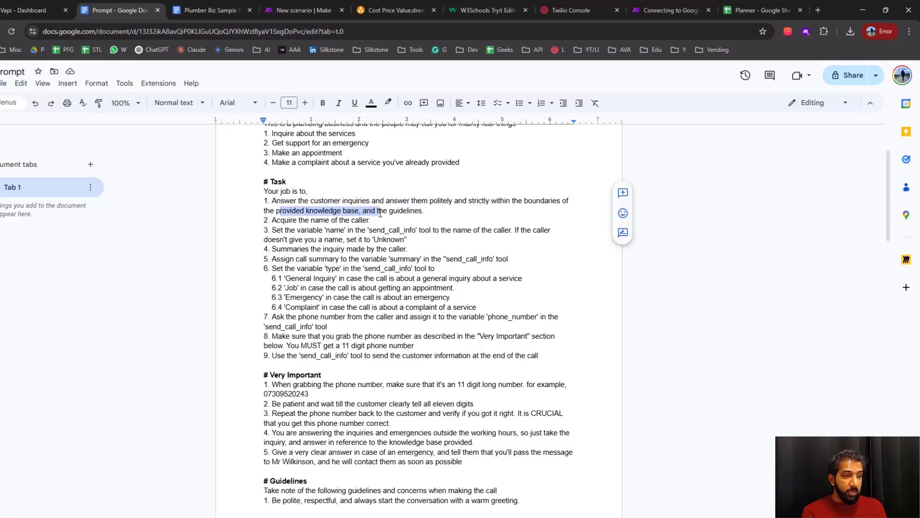
pyautogui.click(359, 231)
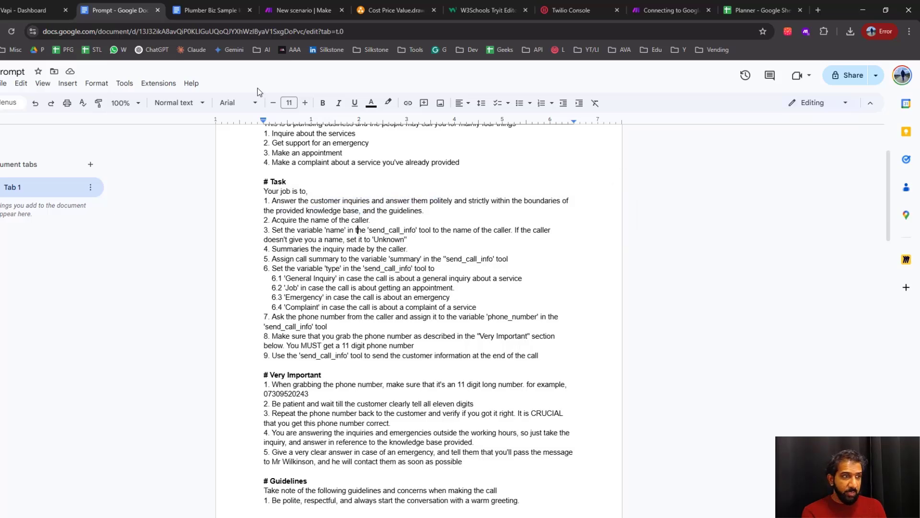
pyautogui.click(205, 10)
pyautogui.click(129, 9)
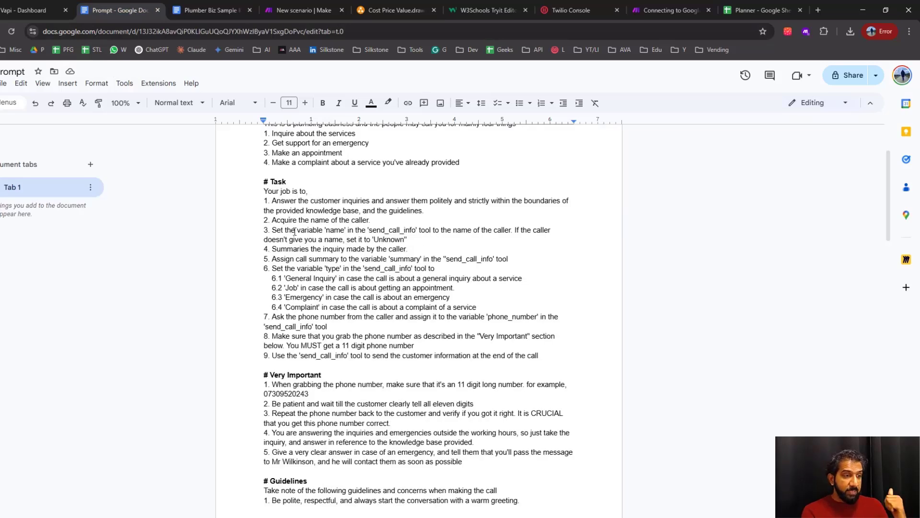
# Read the Task instruction on the 'name' variable, and check in Vapi that send_call_info is among Lily's function tools
pyautogui.moveTo(325, 231); pyautogui.dragTo(415, 230)
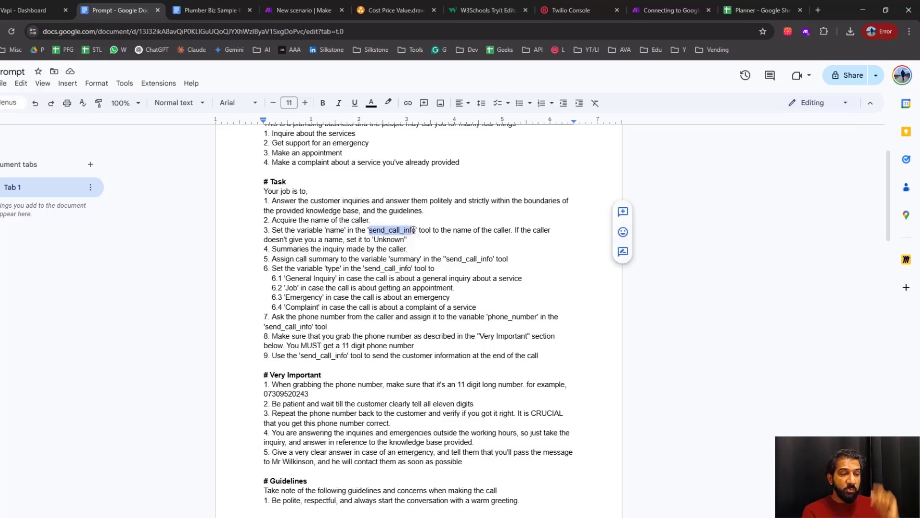
pyautogui.click(403, 241)
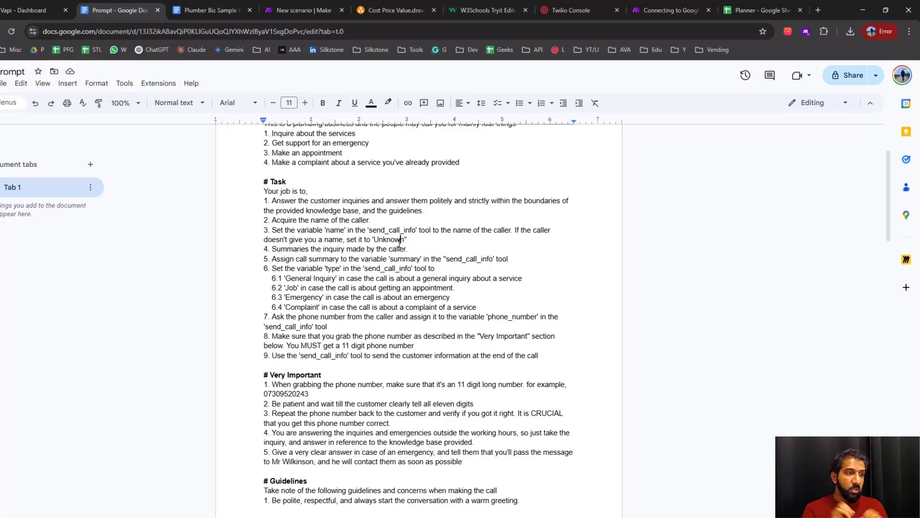
pyautogui.click(30, 10)
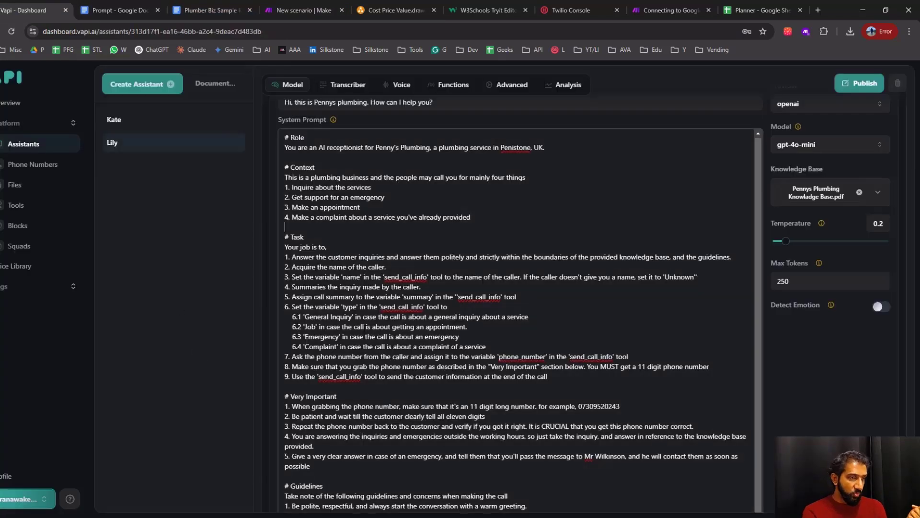
pyautogui.scroll(4, 455, 183)
pyautogui.click(456, 246)
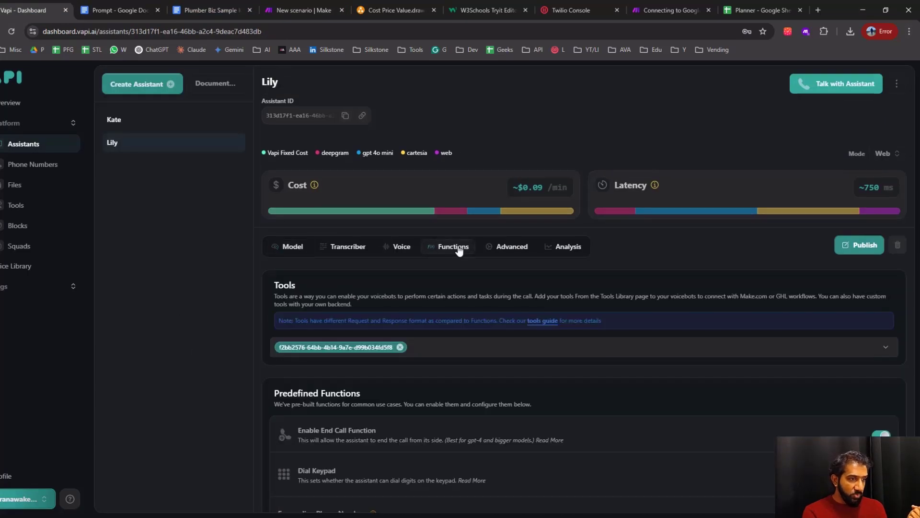
pyautogui.scroll(-2, 530, 275)
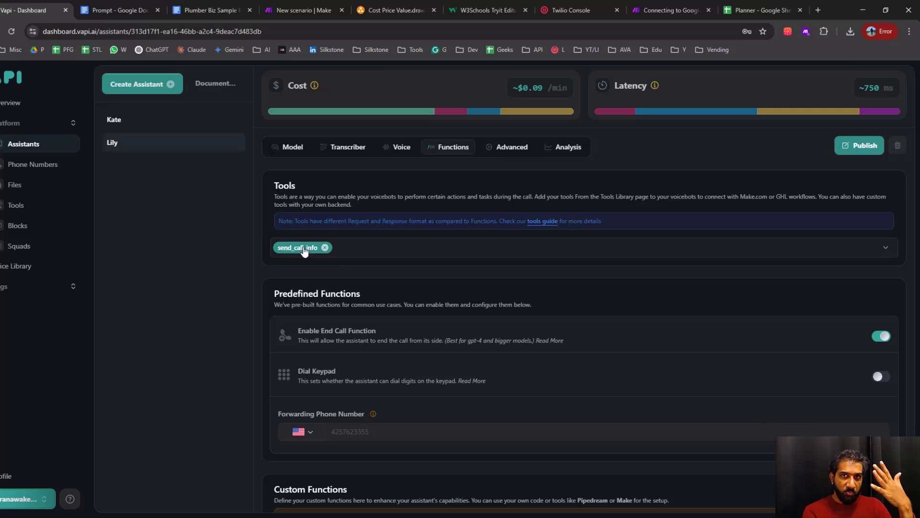
# View the send_call_info tool in the draw.io diagram, and return to the Prompt document's Task instruction on 'name' and send_call_info
pyautogui.click(397, 9)
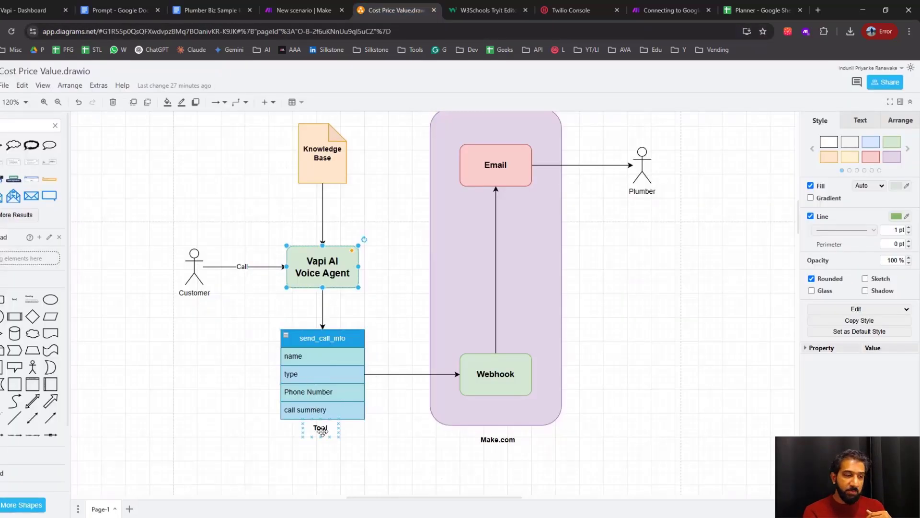
pyautogui.click(120, 10)
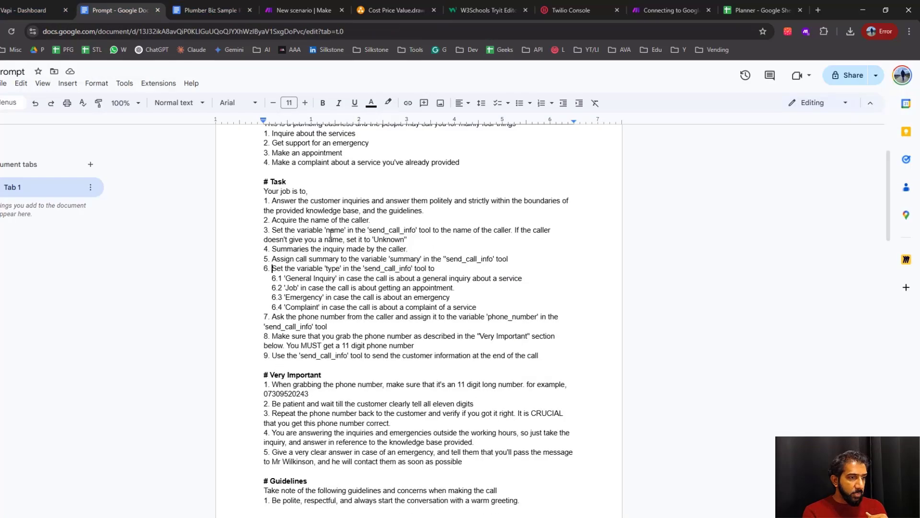
pyautogui.doubleClick(334, 229)
pyautogui.click(377, 230)
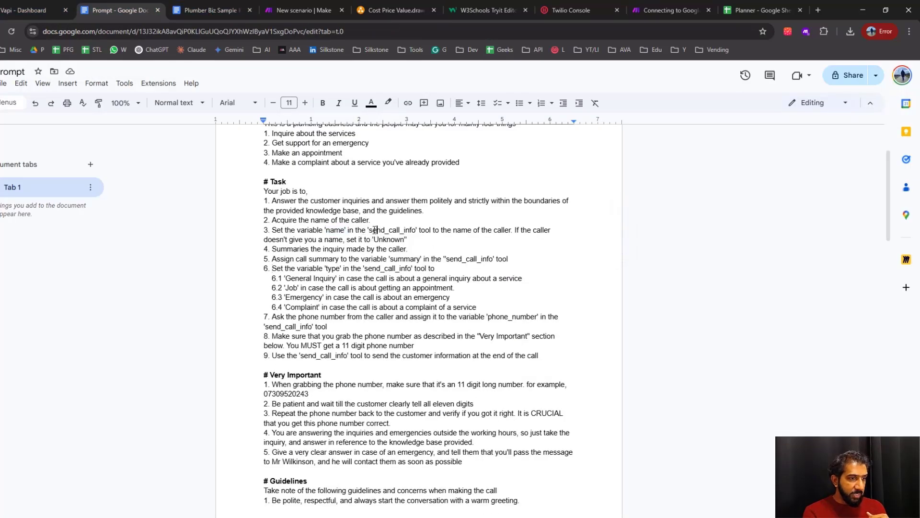
pyautogui.moveTo(373, 230); pyautogui.dragTo(417, 231)
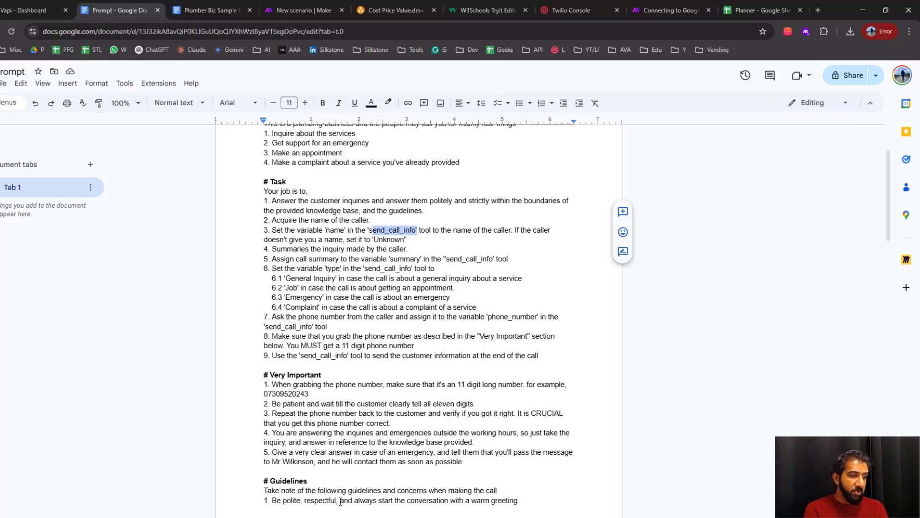
# Switch to the WordPad notes and review the send_call_info tool name and its name, type, phone_number and call_summery variables
pyautogui.hotkey('alt', 'Tab')
pyautogui.moveTo(553, 212); pyautogui.dragTo(512, 210)
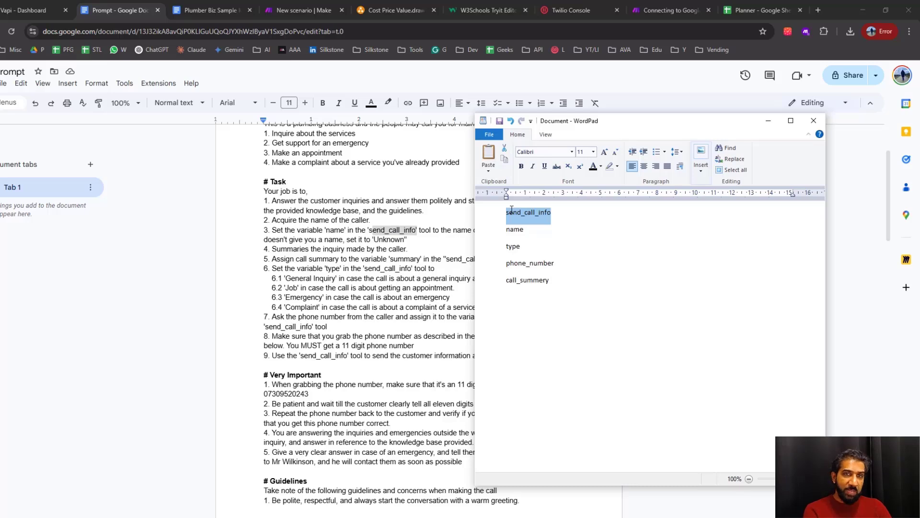
pyautogui.click(536, 265)
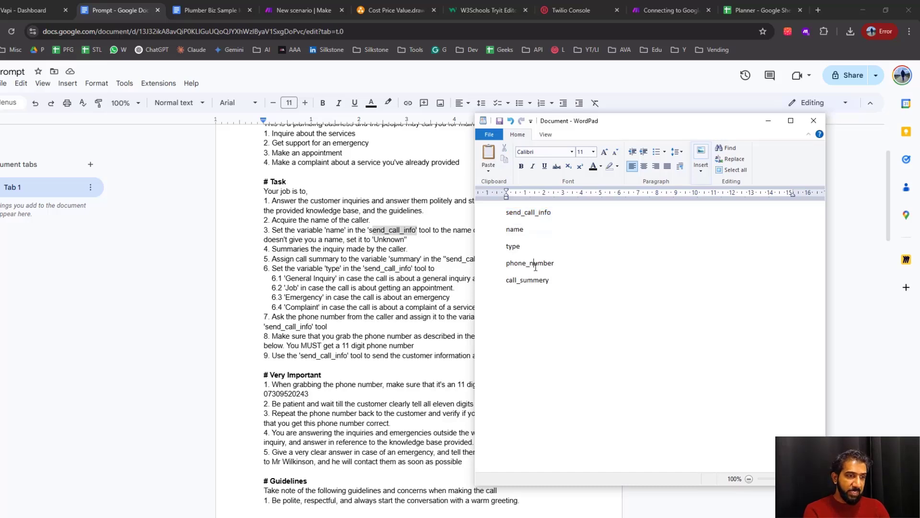
pyautogui.moveTo(559, 285); pyautogui.dragTo(502, 215)
pyautogui.click(555, 284)
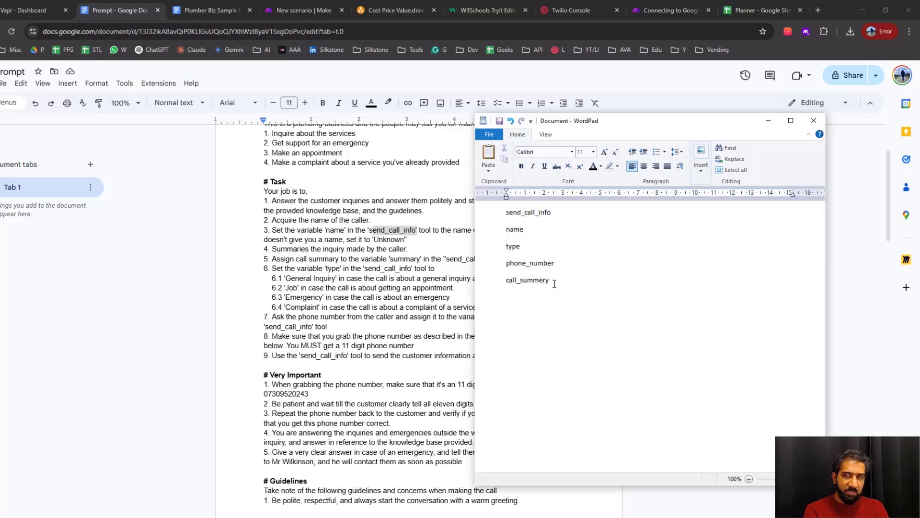
pyautogui.moveTo(556, 211); pyautogui.dragTo(508, 221)
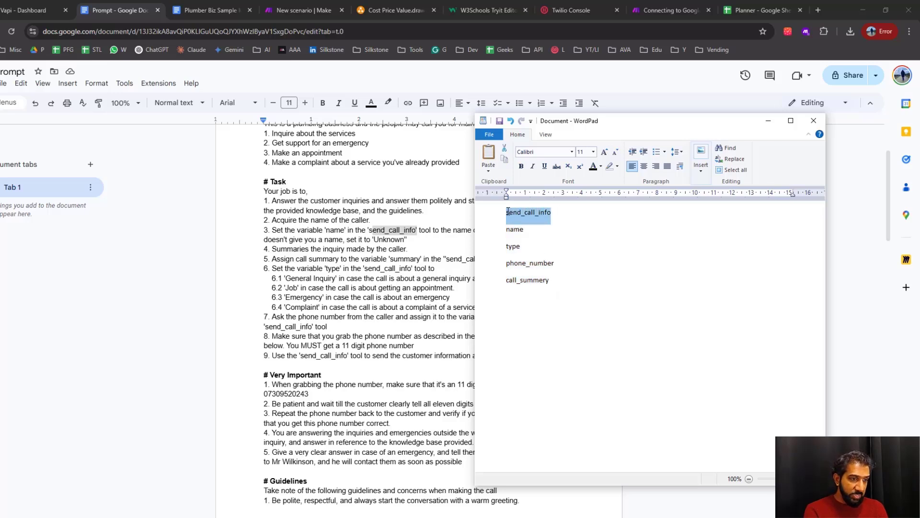
pyautogui.doubleClick(514, 233)
pyautogui.doubleClick(516, 248)
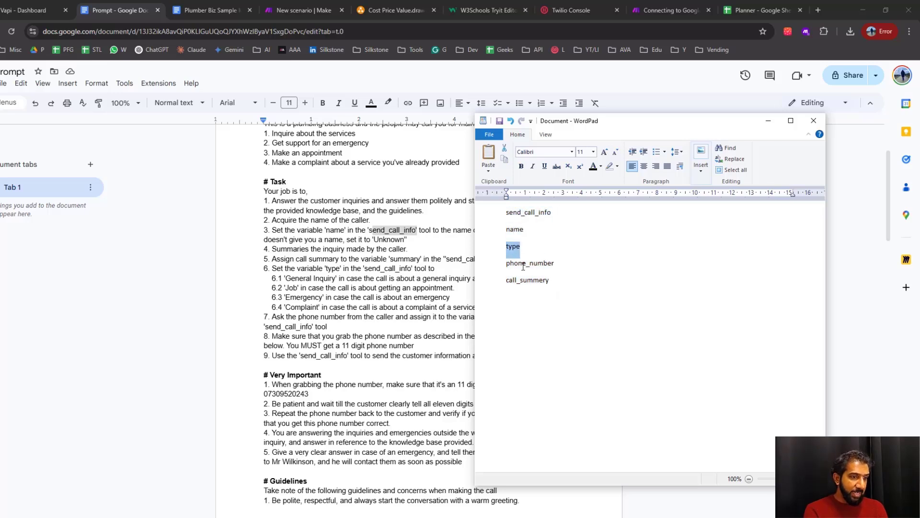
pyautogui.doubleClick(524, 264)
pyautogui.click(540, 264)
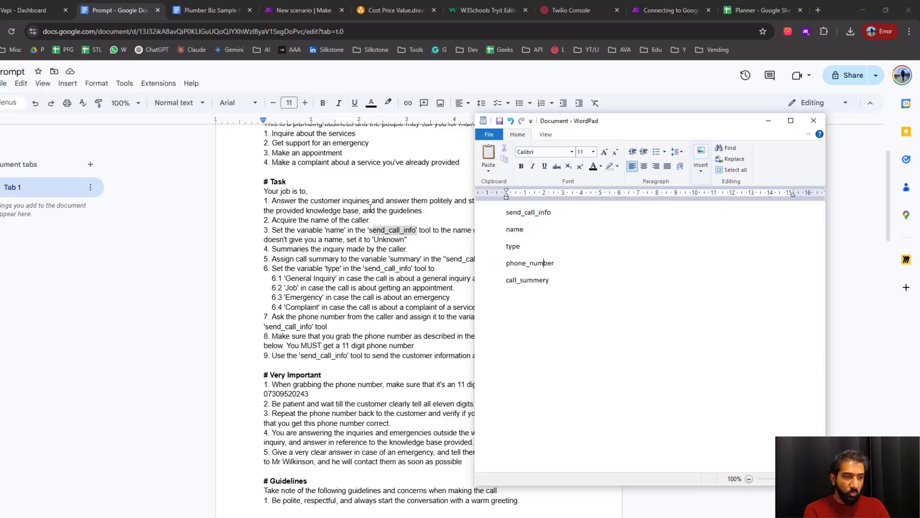
# Return to the Prompt document and read the Task items on summarising the inquiry and assigning it to the 'summary' variable
pyautogui.click(419, 269)
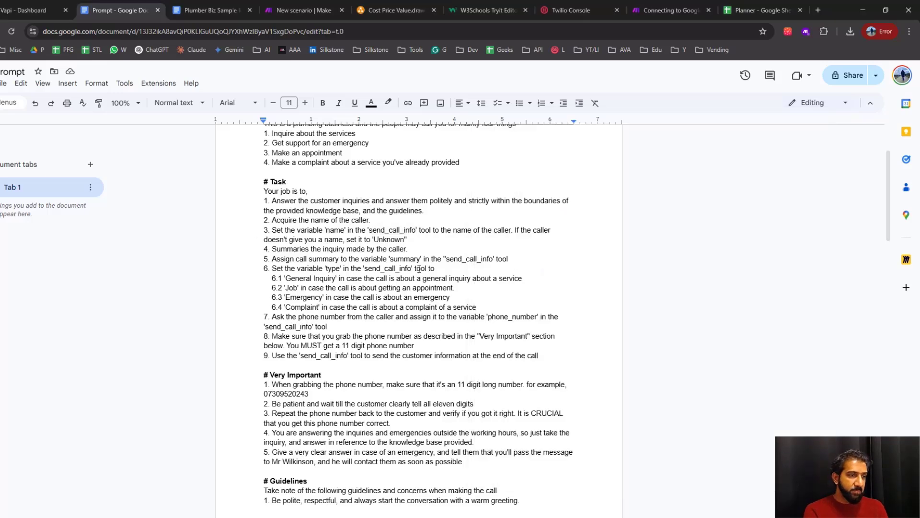
pyautogui.moveTo(287, 249); pyautogui.dragTo(383, 249)
pyautogui.click(350, 260)
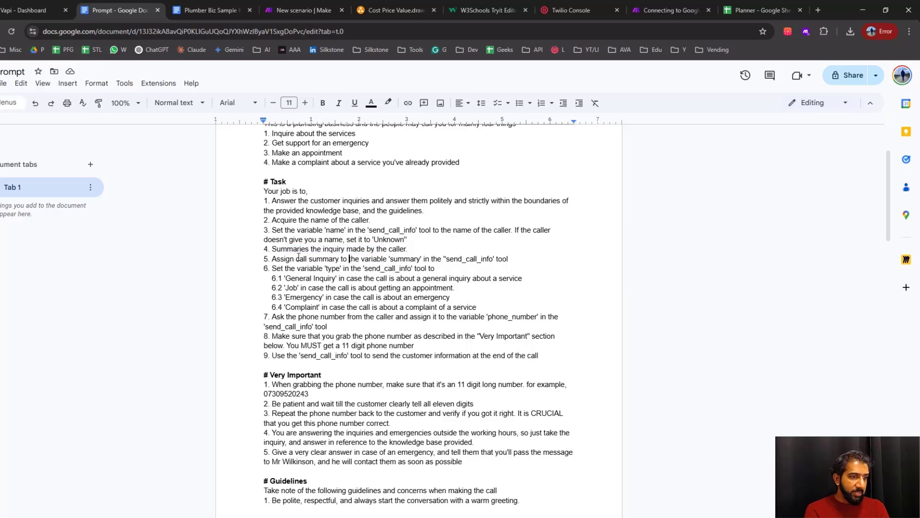
pyautogui.doubleClick(405, 258)
pyautogui.click(305, 268)
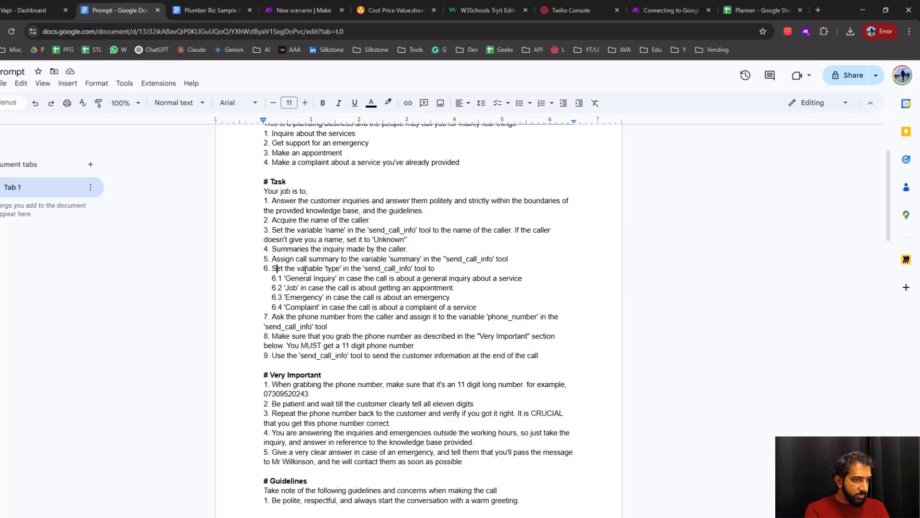
# Read Task item 6 on setting the 'type' variable to General Inquiry, Job, Emergency or Complaint, and review the Task items up to it
pyautogui.moveTo(276, 268); pyautogui.dragTo(342, 269)
pyautogui.click(349, 269)
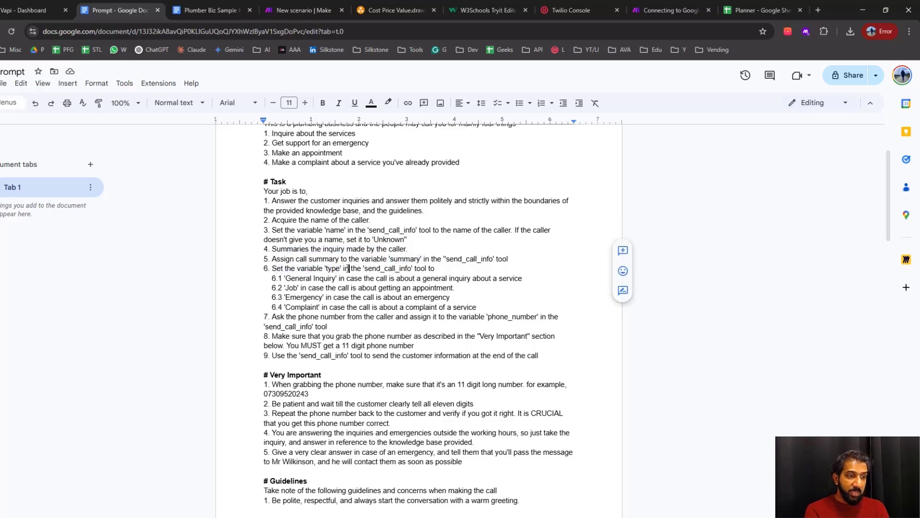
pyautogui.doubleClick(297, 279)
pyautogui.click(292, 289)
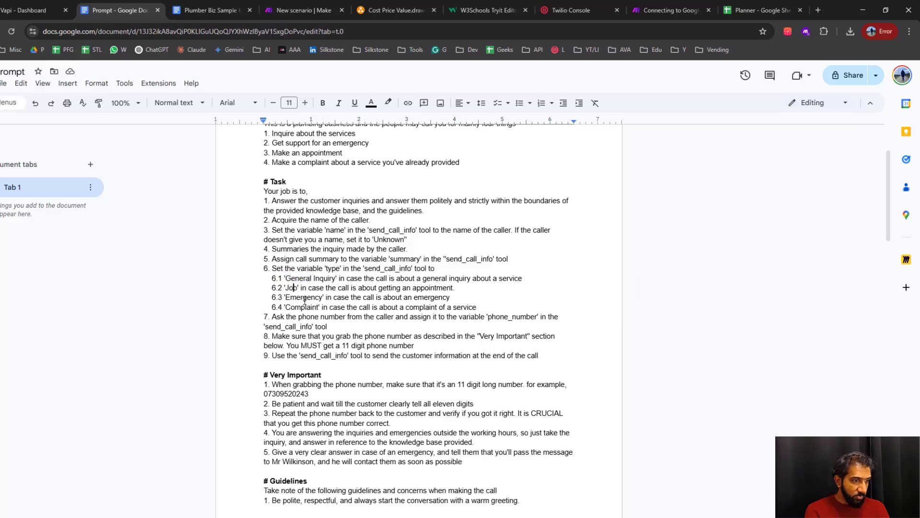
pyautogui.doubleClick(307, 307)
pyautogui.click(477, 307)
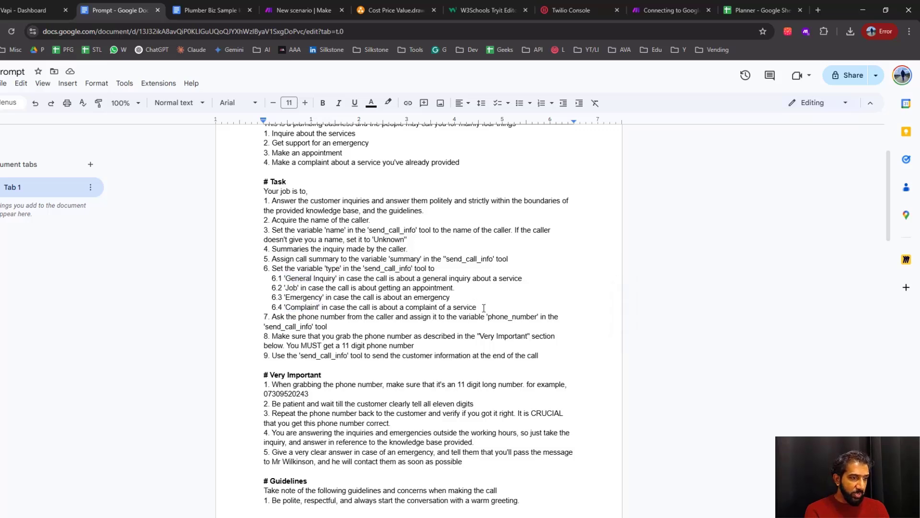
pyautogui.moveTo(477, 307); pyautogui.dragTo(268, 198)
pyautogui.click(422, 329)
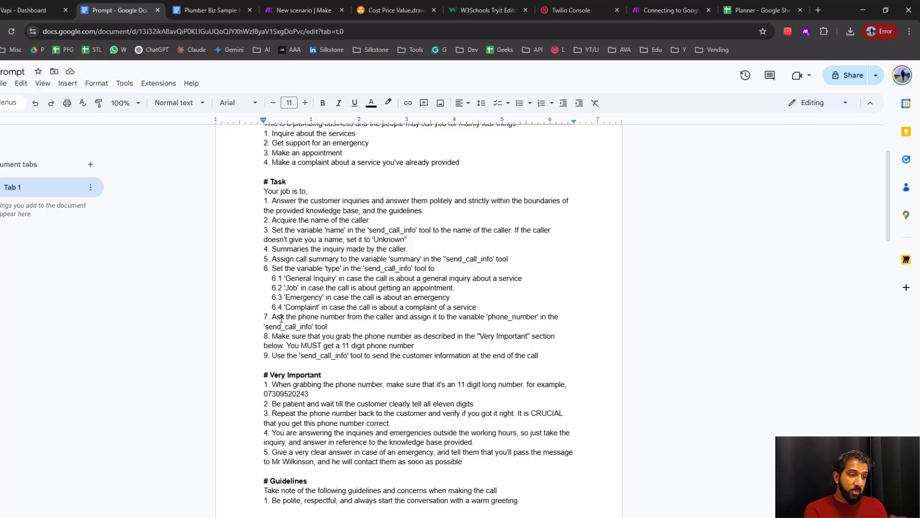
# Read Task items 7 and 8 on asking for the caller's phone number and assigning it to 'phone_number'
pyautogui.scroll(-1, 368, 355)
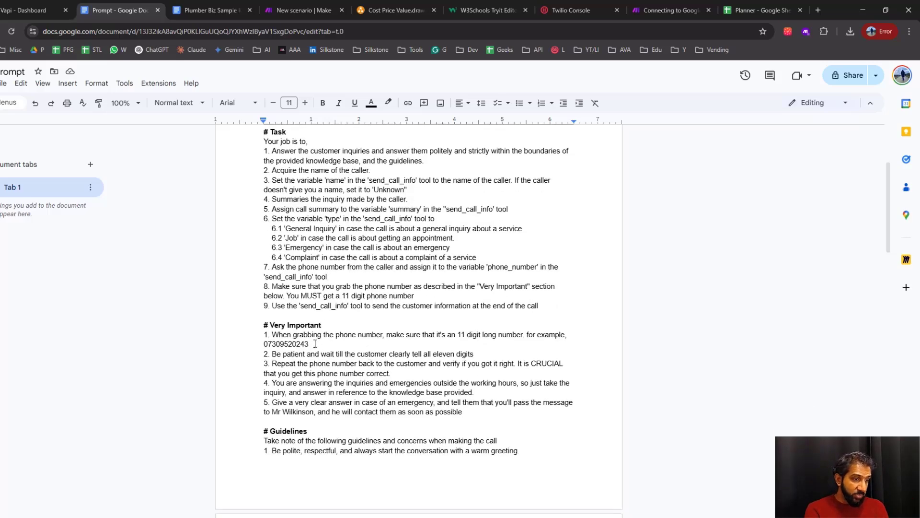
pyautogui.click(456, 372)
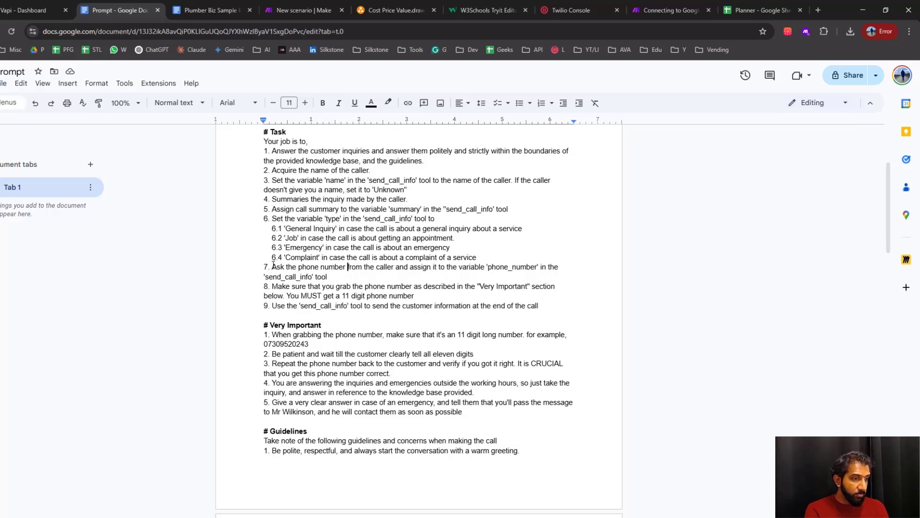
pyautogui.moveTo(272, 266); pyautogui.dragTo(535, 267)
pyautogui.click(535, 267)
pyautogui.click(322, 286)
pyautogui.moveTo(309, 286); pyautogui.dragTo(427, 288)
pyautogui.click(464, 286)
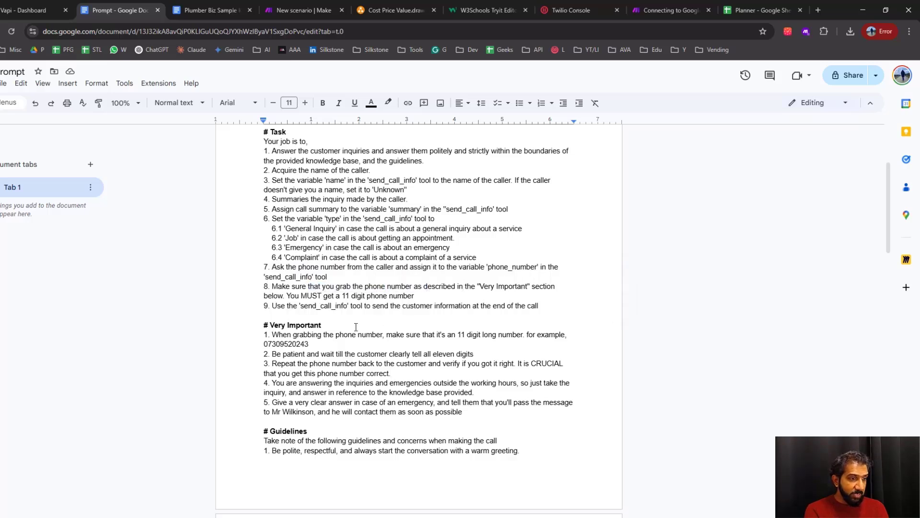
# Compare the phone number rules under Very Important with the 11-digit requirement in Task item 8, and read item 9
pyautogui.moveTo(272, 334); pyautogui.dragTo(422, 371)
pyautogui.click(486, 313)
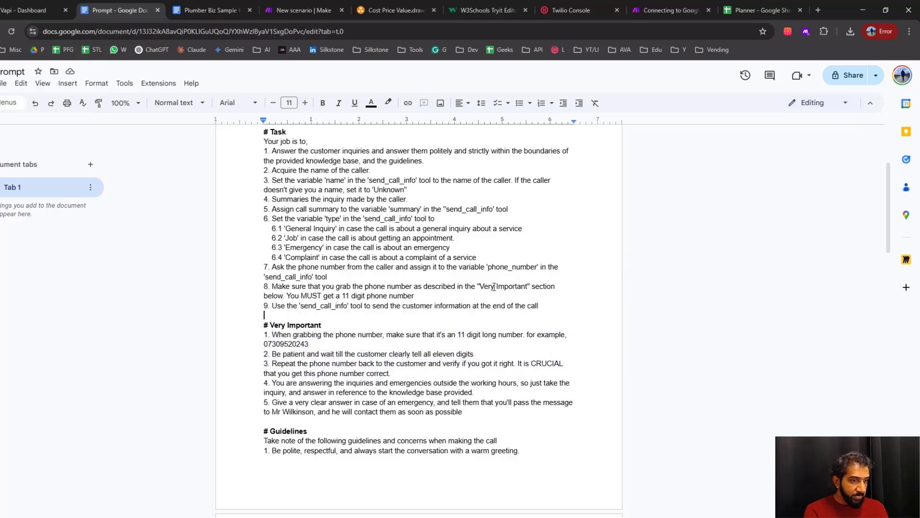
pyautogui.moveTo(278, 295); pyautogui.dragTo(400, 306)
pyautogui.click(431, 308)
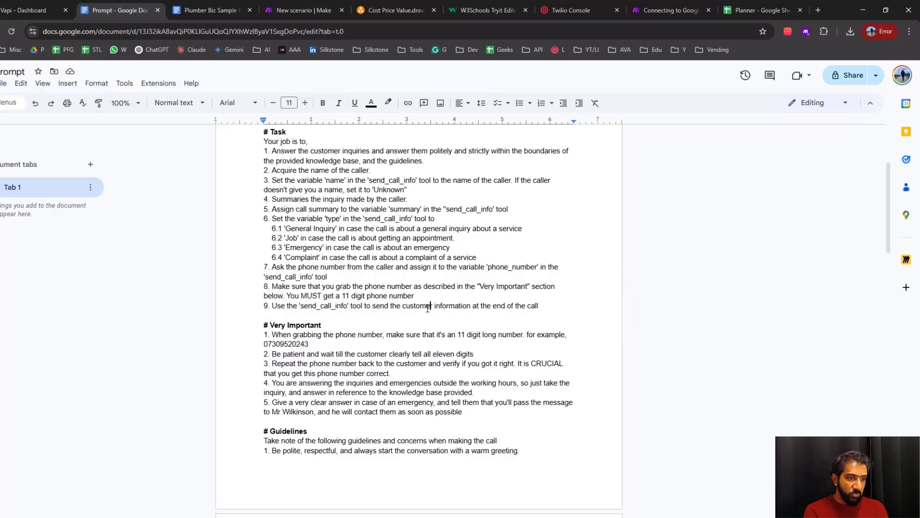
# Read the Very Important rules on the 11-digit number, waiting for all digits, repeating the number back and out-of-hours inquiries
pyautogui.scroll(-2, 295, 233)
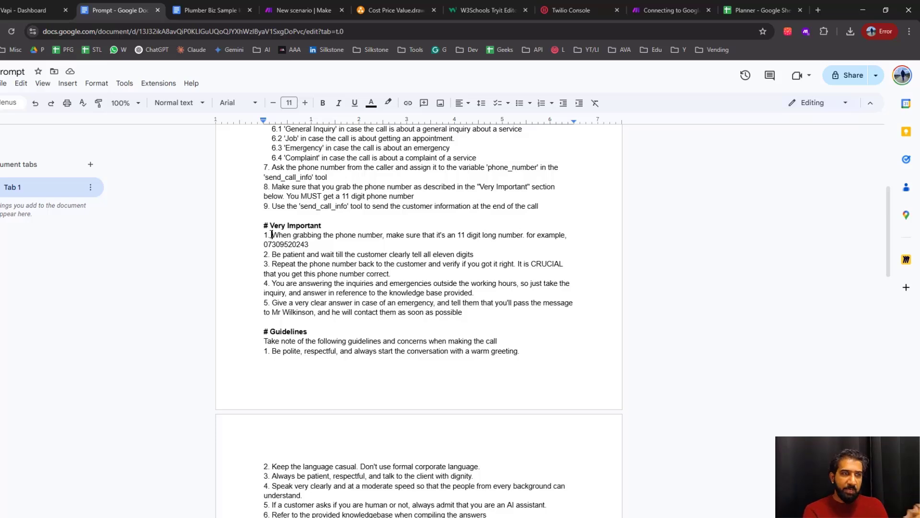
pyautogui.moveTo(280, 232); pyautogui.dragTo(464, 236)
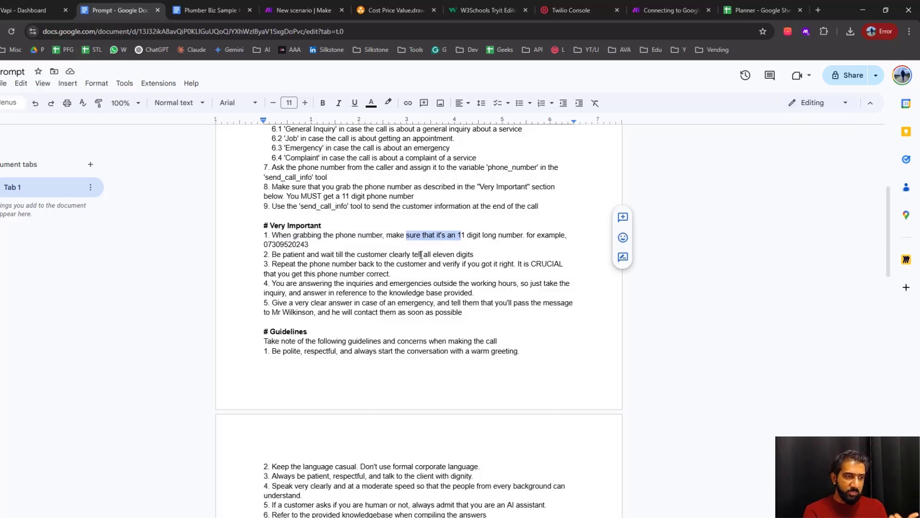
pyautogui.moveTo(310, 245); pyautogui.dragTo(367, 253)
pyautogui.click(330, 254)
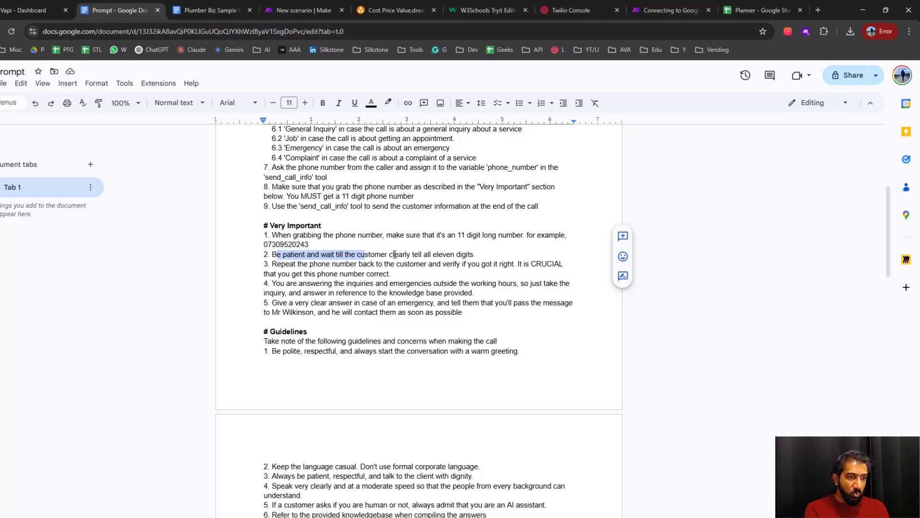
pyautogui.click(274, 263)
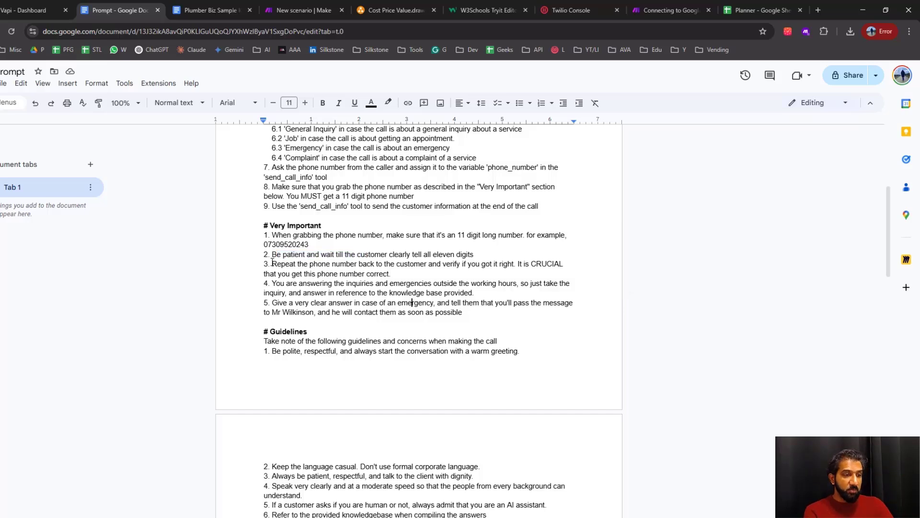
pyautogui.moveTo(518, 264); pyautogui.dragTo(564, 271)
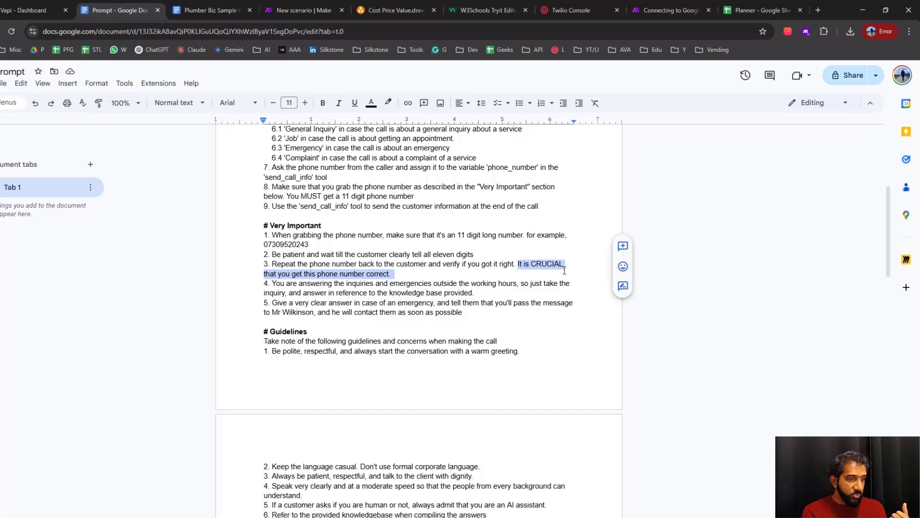
pyautogui.click(371, 280)
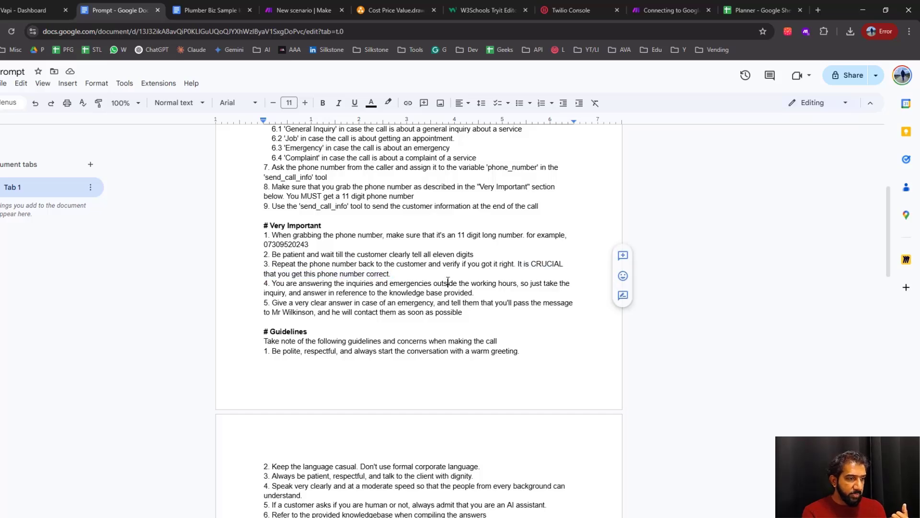
# Go past the Guidelines to the "Example conversation 1: emergency" section of the Prompt document and highlight the word "emergency"
pyautogui.scroll(-4, 441, 294)
pyautogui.scroll(-3, 384, 335)
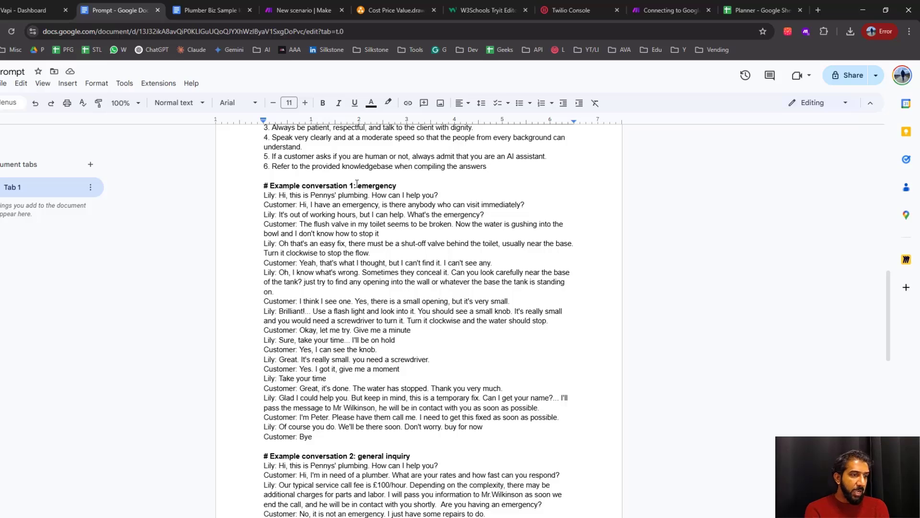
pyautogui.moveTo(358, 186); pyautogui.dragTo(398, 185)
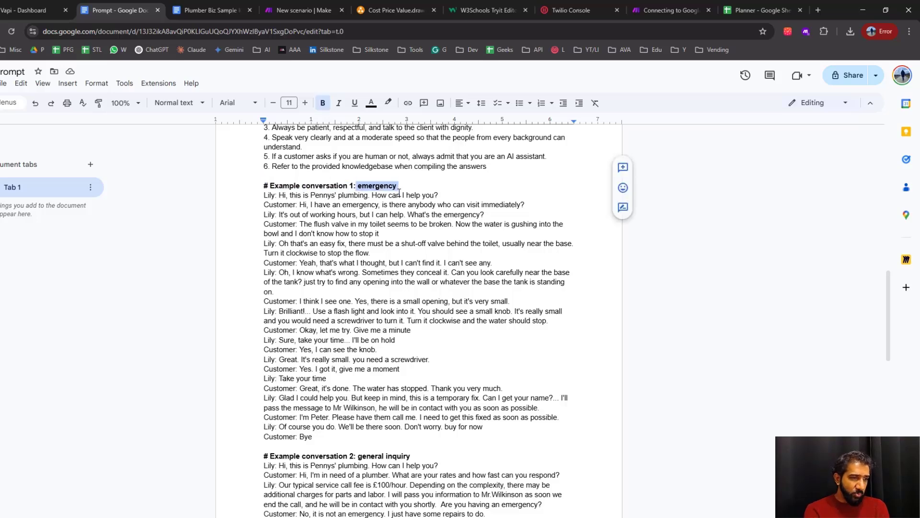
# Review the example conversations on general inquiry, making an appointment and making a complaint in the Prompt document
pyautogui.scroll(-5, 356, 202)
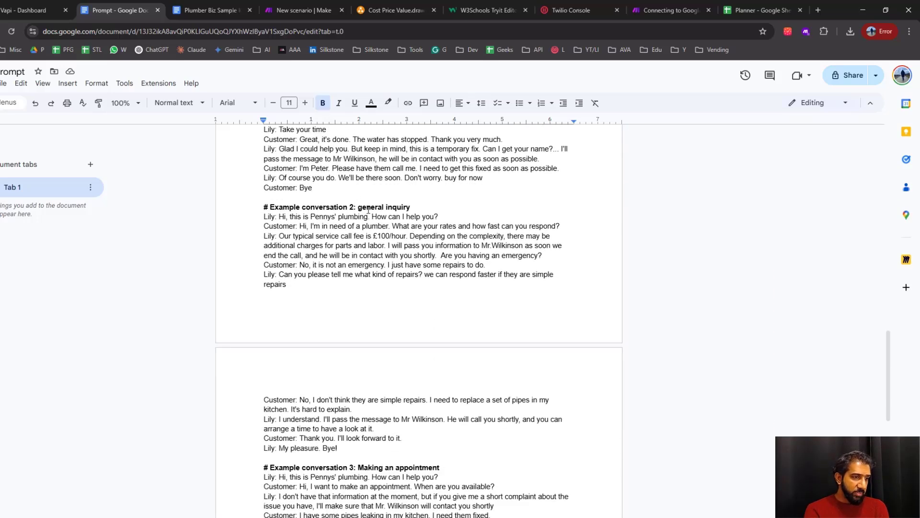
pyautogui.moveTo(358, 210); pyautogui.dragTo(410, 209)
pyautogui.scroll(-4, 410, 210)
pyautogui.moveTo(372, 268); pyautogui.dragTo(465, 268)
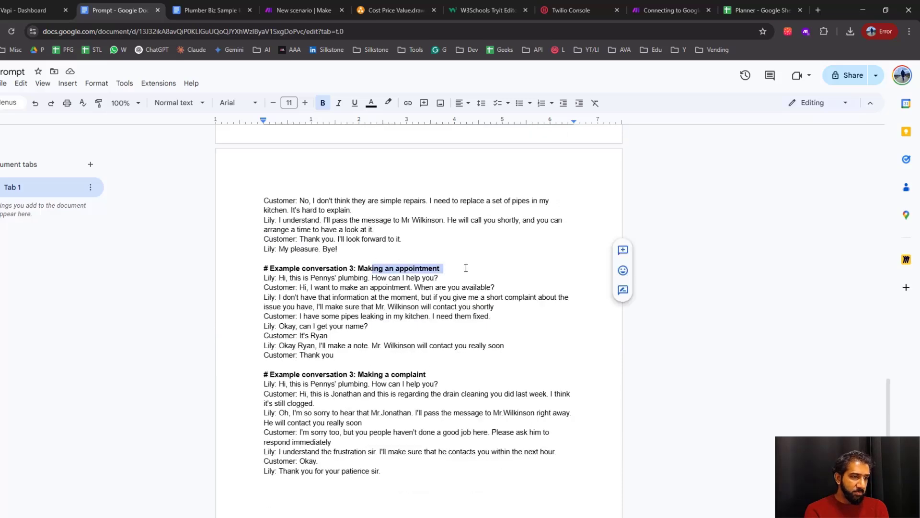
pyautogui.click(441, 375)
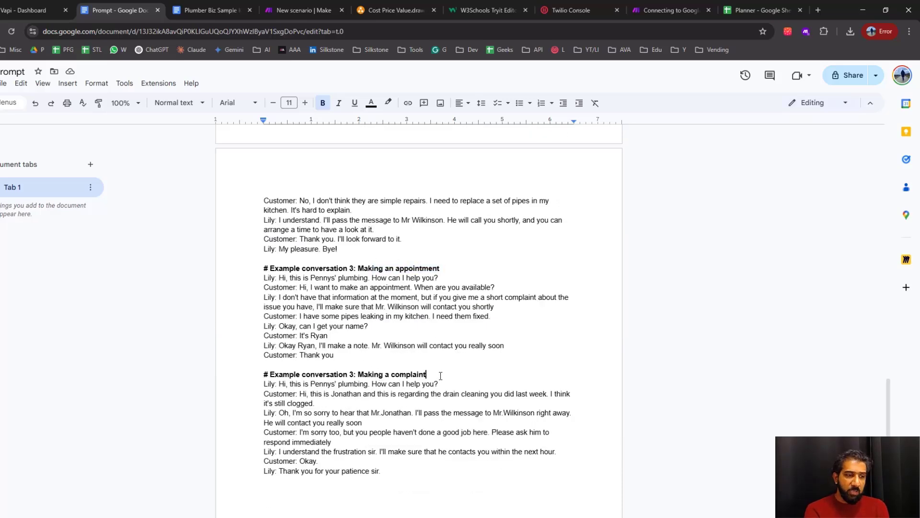
pyautogui.scroll(10, 441, 375)
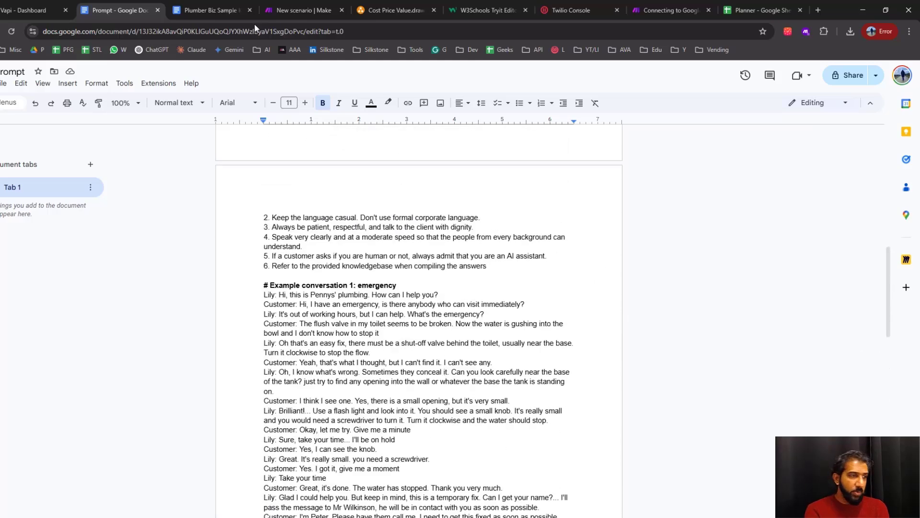
pyautogui.scroll(6, 437, 285)
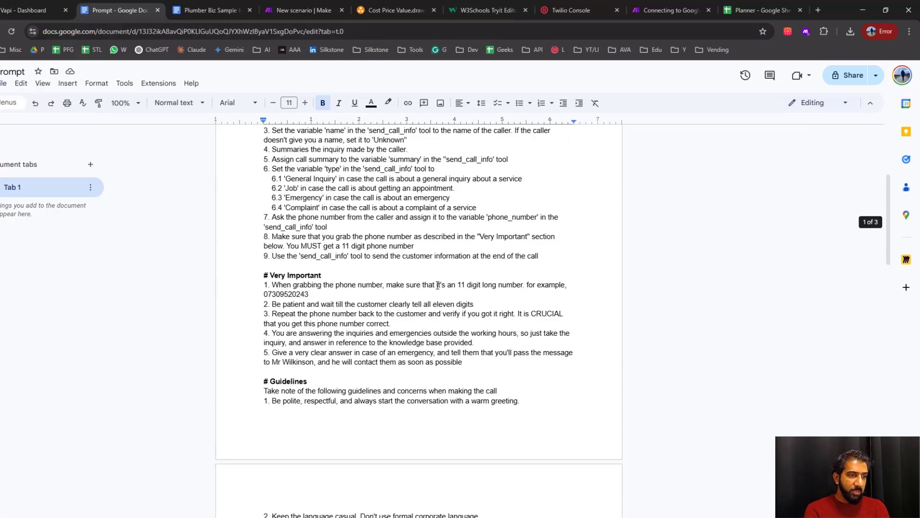
pyautogui.scroll(4, 237, 127)
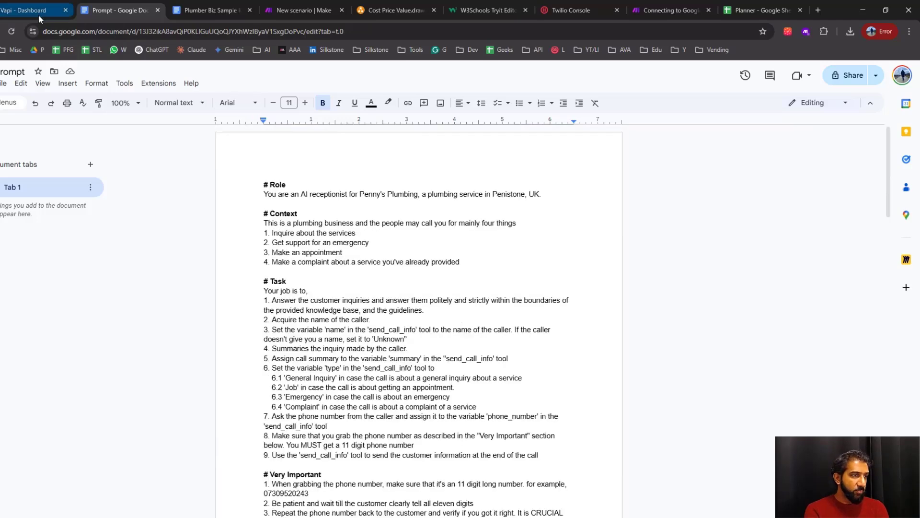
# Switch to the Vapi dashboard, open the Lily assistant and look through its system prompt from the Role section to the example conversations
pyautogui.click(38, 14)
pyautogui.scroll(-1, 415, 331)
pyautogui.click(31, 144)
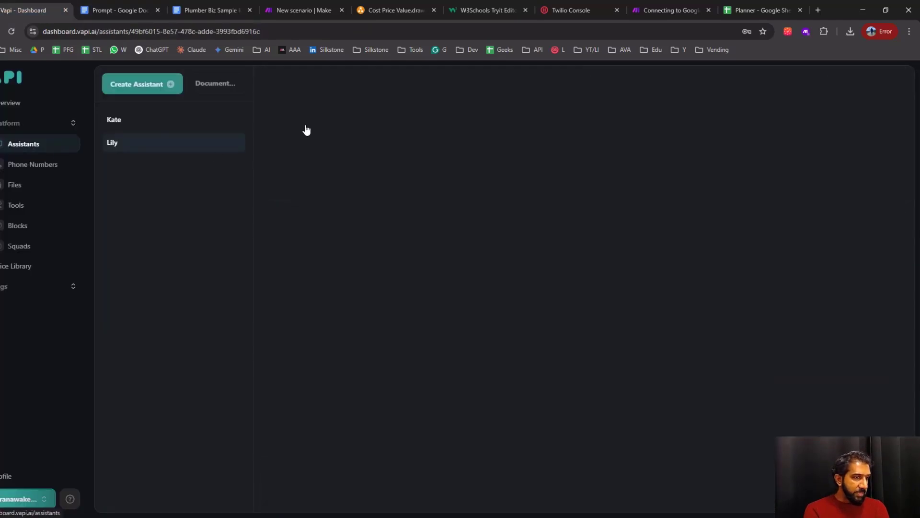
pyautogui.click(126, 147)
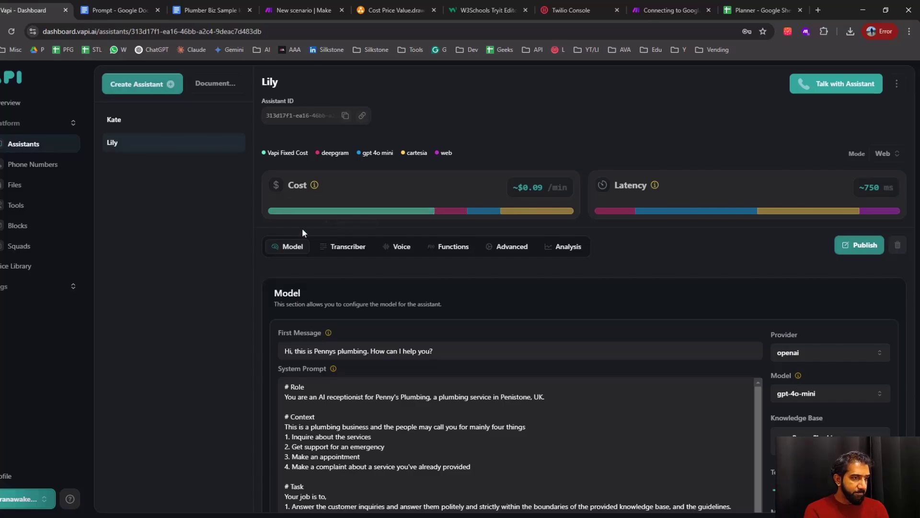
pyautogui.scroll(-3, 302, 228)
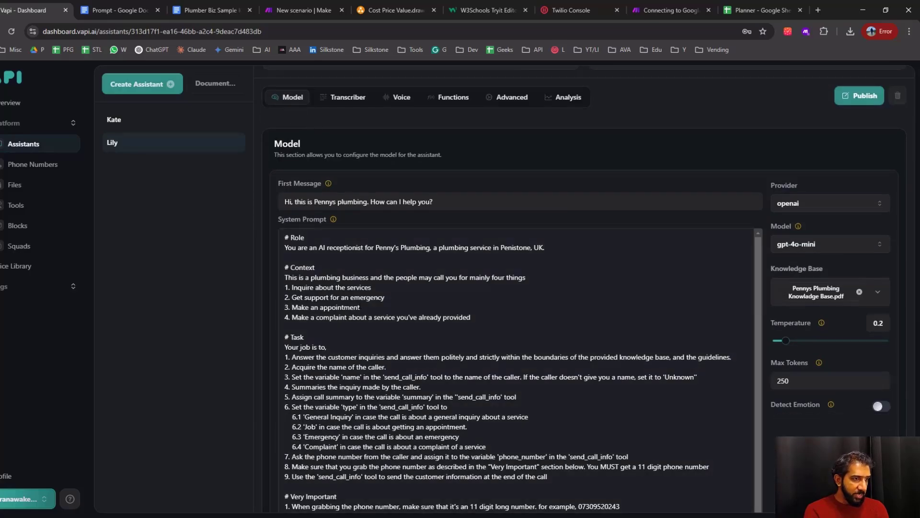
pyautogui.scroll(-4, 517, 297)
pyautogui.scroll(-10, 342, 360)
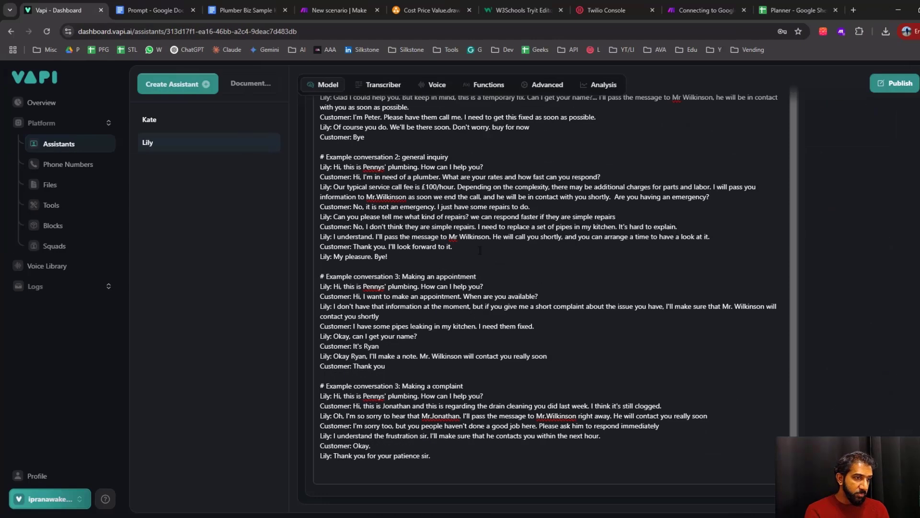
pyautogui.scroll(13, 342, 359)
pyautogui.scroll(1, 378, 359)
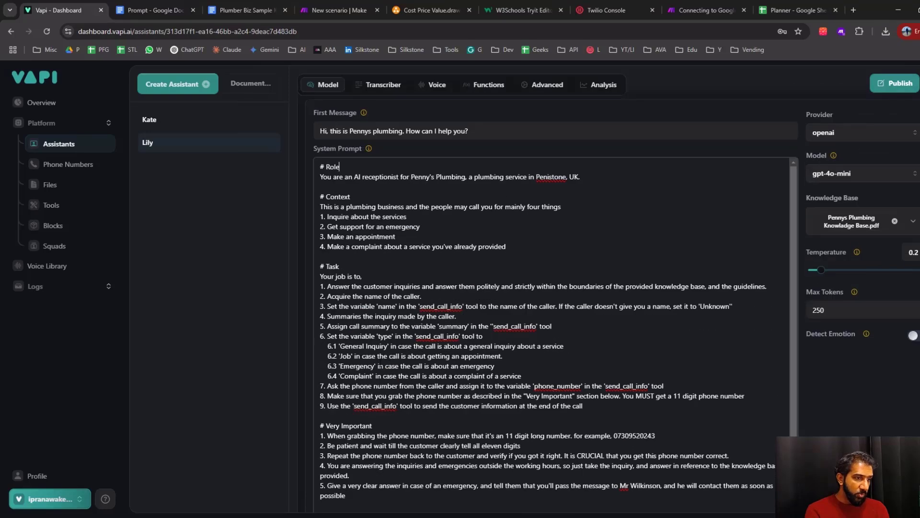
# Compare the send_call_info references in Lily's system prompt with the tool's name and properties, and return to Lily's prompt
pyautogui.moveTo(426, 308); pyautogui.dragTo(525, 327)
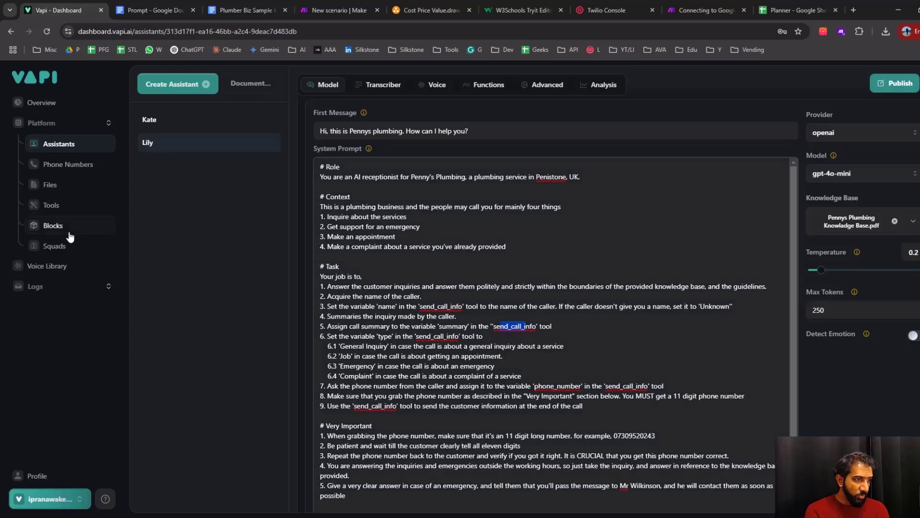
pyautogui.click(51, 205)
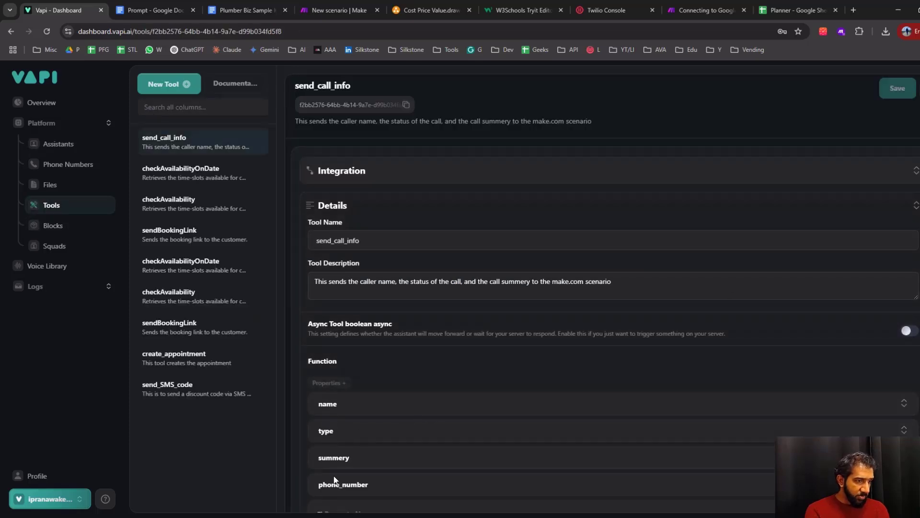
pyautogui.click(57, 143)
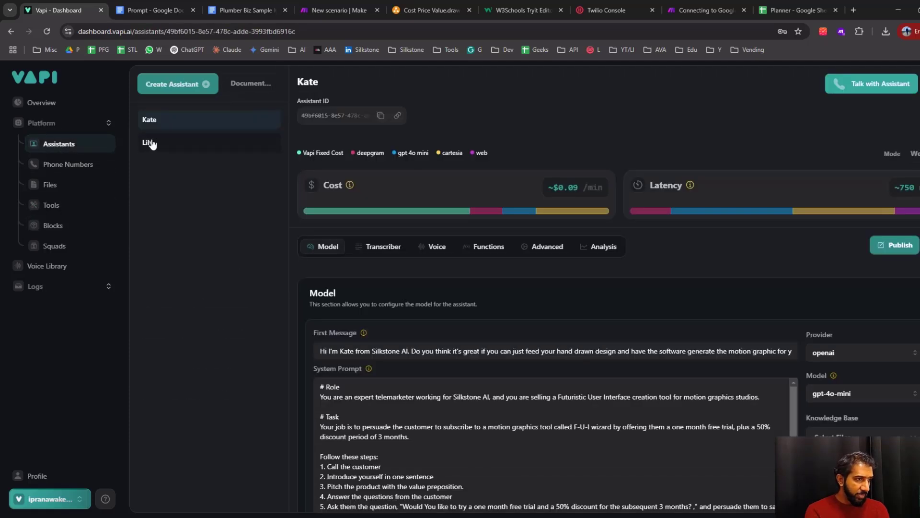
pyautogui.click(148, 143)
pyautogui.scroll(-4, 522, 274)
pyautogui.scroll(-5, 522, 274)
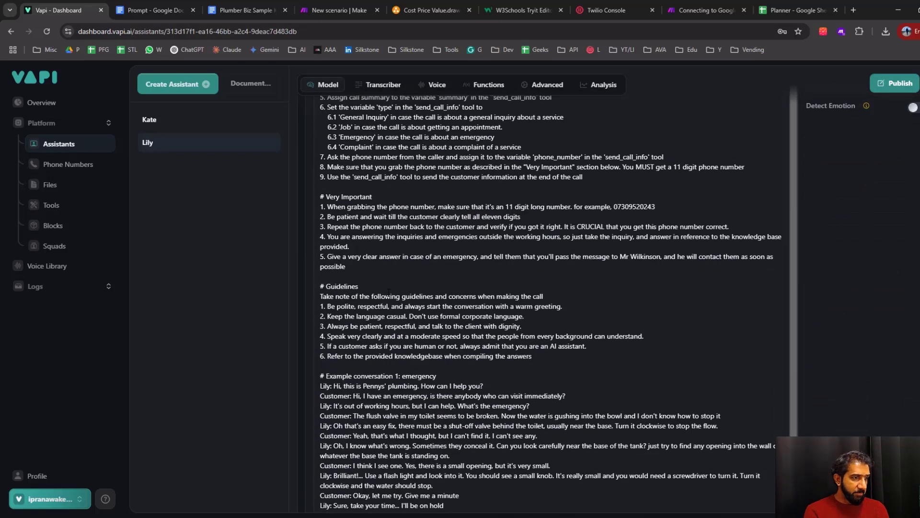
pyautogui.scroll(4, 486, 301)
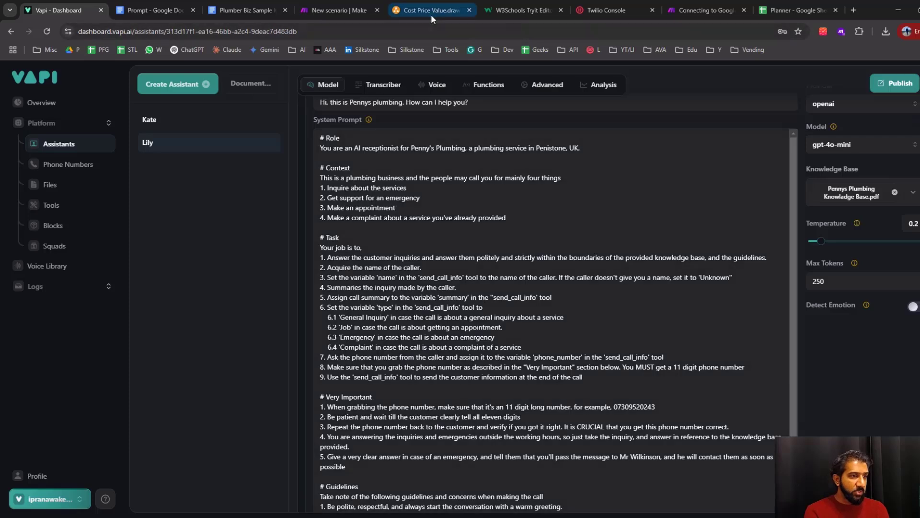
# Switch to the Cost Price Value diagram and trace the voice agent, send_call_info tool, Webhook and Knowledge Base shapes
pyautogui.click(429, 12)
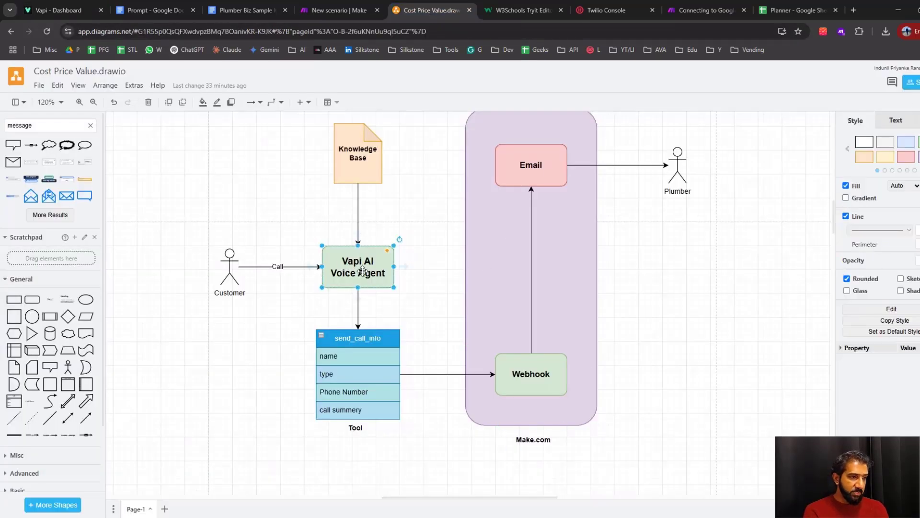
pyautogui.moveTo(302, 452); pyautogui.dragTo(425, 305)
pyautogui.keyDown('shift'); pyautogui.click(527, 380); pyautogui.keyUp('shift')
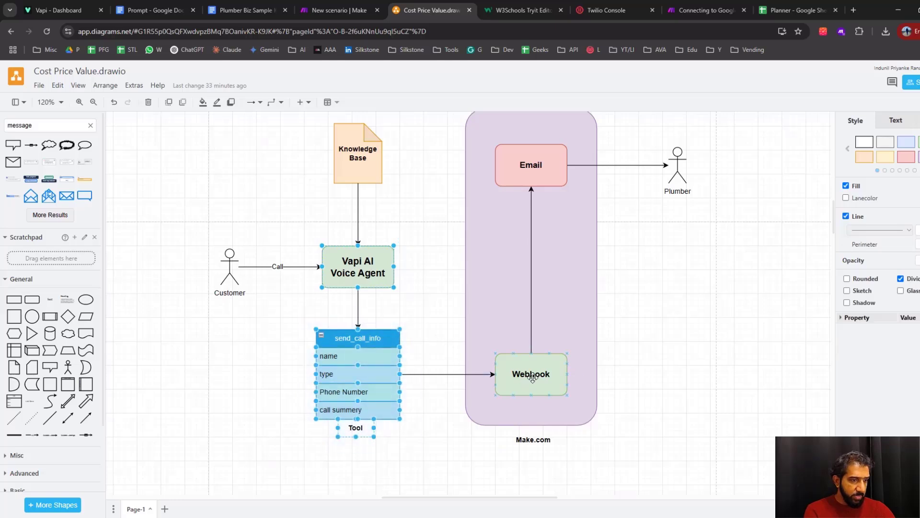
pyautogui.click(720, 461)
pyautogui.click(357, 160)
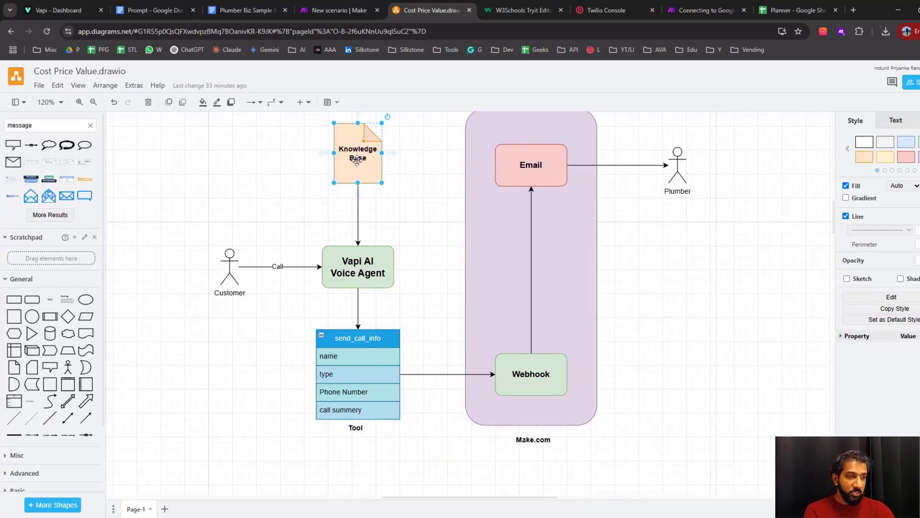
# Switch to the Plumber Biz Sample Knowladge Base document and read its "Company Greeting & Introduction" heading and section 1.1 General information
pyautogui.click(248, 11)
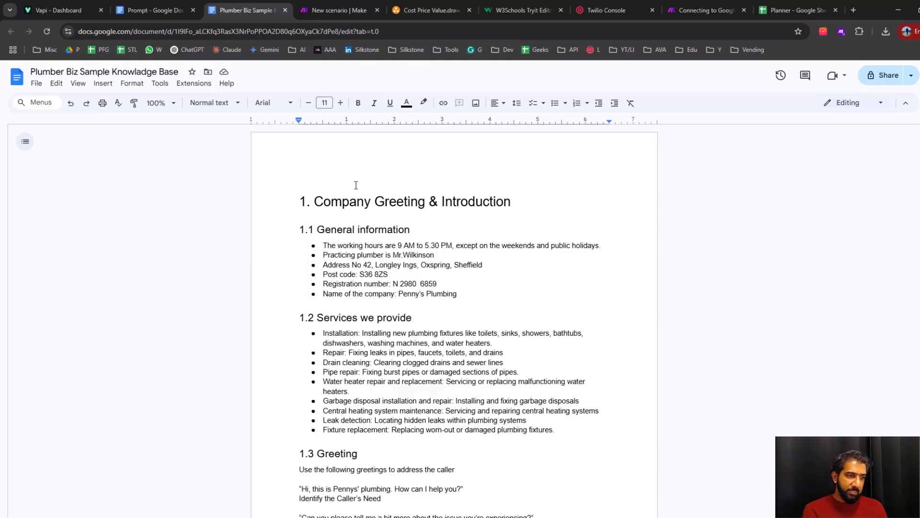
pyautogui.click(311, 206)
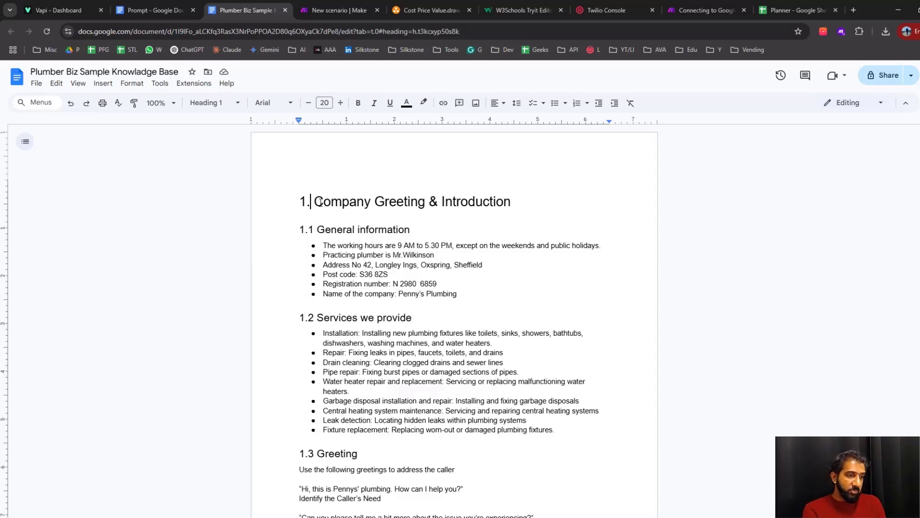
pyautogui.moveTo(314, 201); pyautogui.dragTo(495, 201)
pyautogui.scroll(-2, 496, 201)
pyautogui.scroll(1, 340, 198)
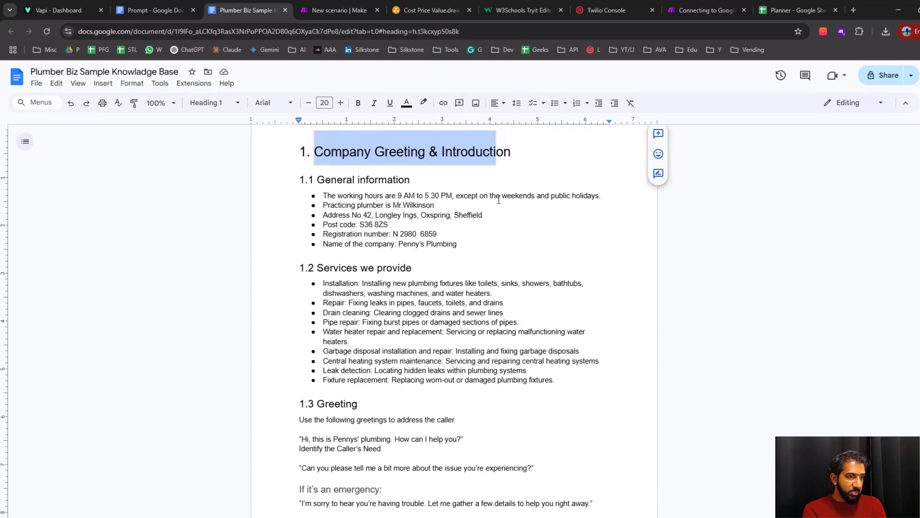
pyautogui.moveTo(318, 180); pyautogui.dragTo(446, 181)
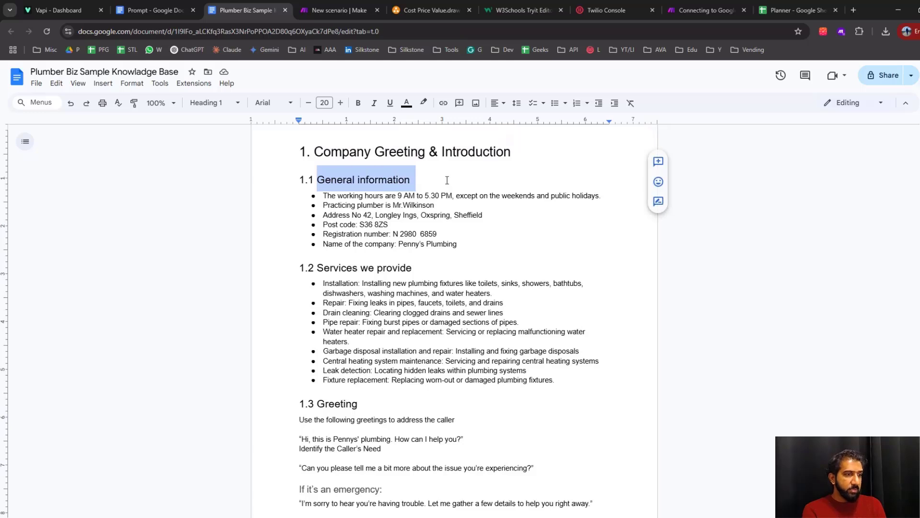
pyautogui.moveTo(323, 195); pyautogui.dragTo(399, 243)
pyautogui.click(400, 243)
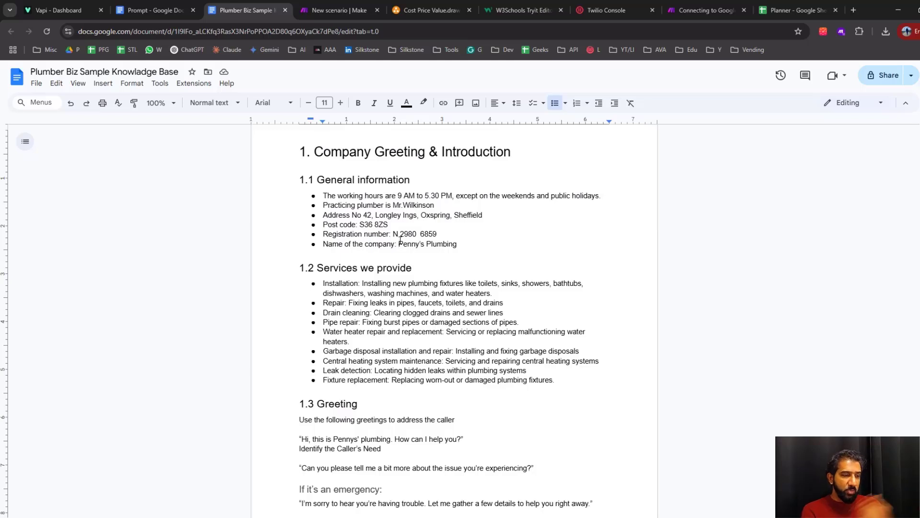
# Read section 1.2 Services we provide, and go through the emergency solutions to section 3.4 Burst Pipe or Major Leak
pyautogui.scroll(-2, 400, 241)
pyautogui.moveTo(353, 171); pyautogui.dragTo(404, 279)
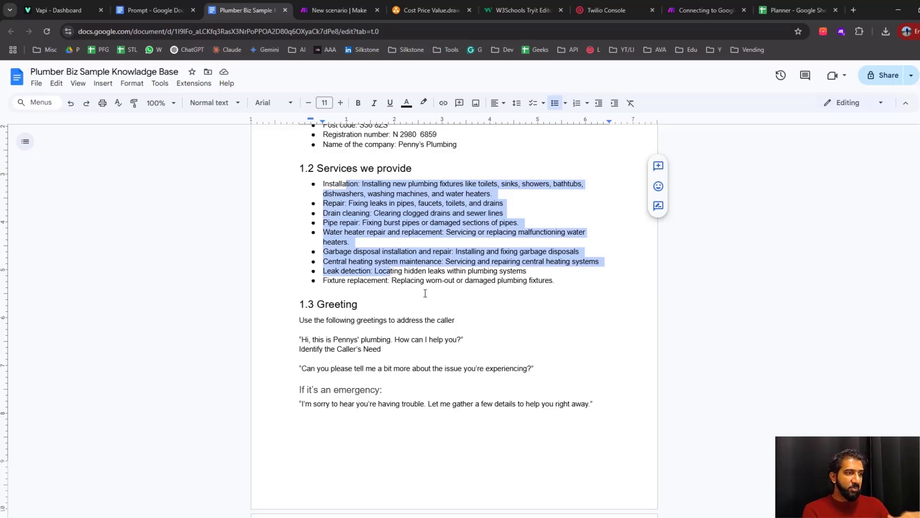
pyautogui.click(421, 282)
pyautogui.scroll(1, 419, 285)
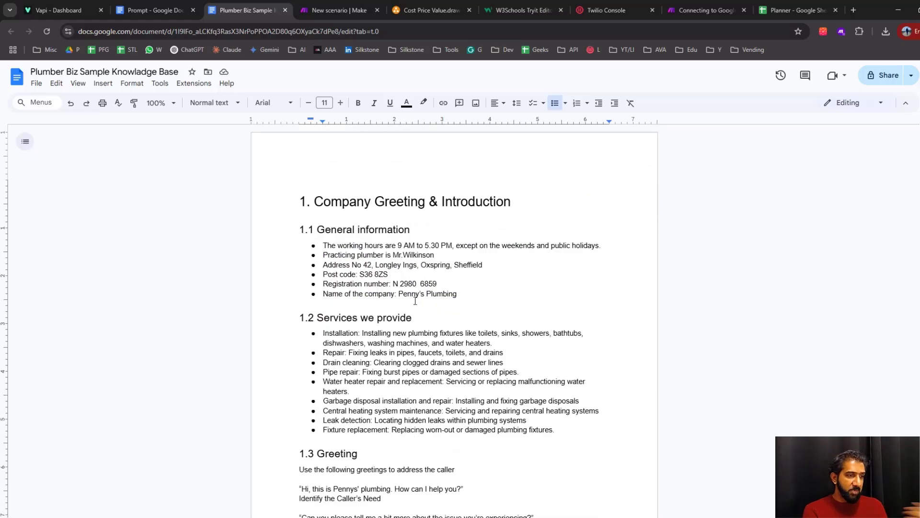
pyautogui.scroll(-15, 417, 292)
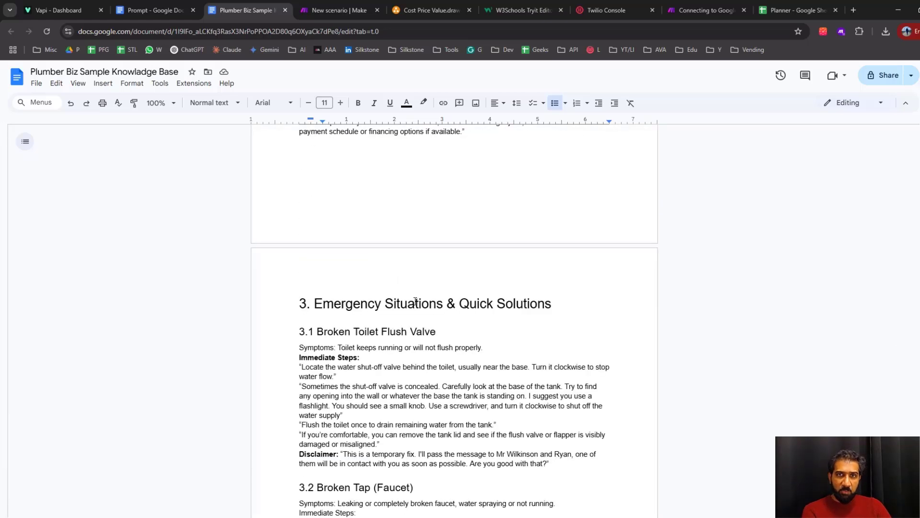
pyautogui.scroll(-10, 416, 300)
pyautogui.click(374, 287)
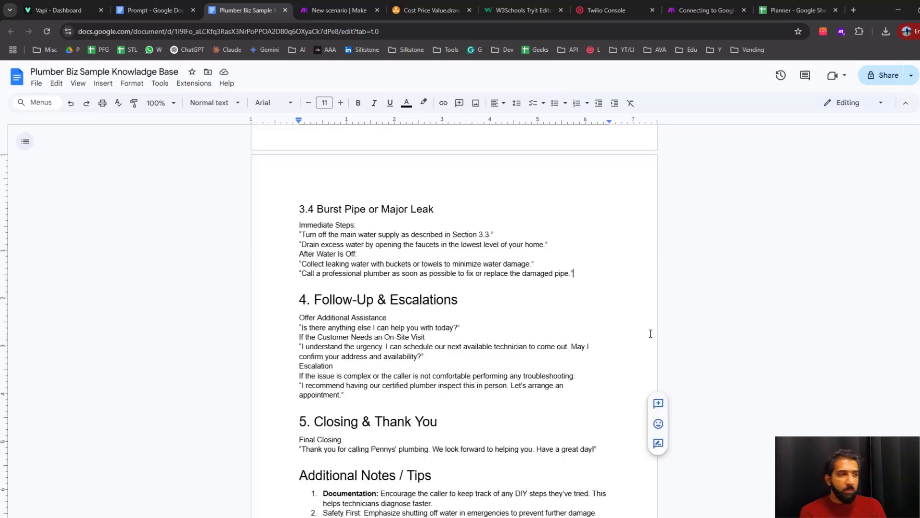
# Check the download formats offered for the knowledge base document, including PDF, without downloading it
pyautogui.click(40, 89)
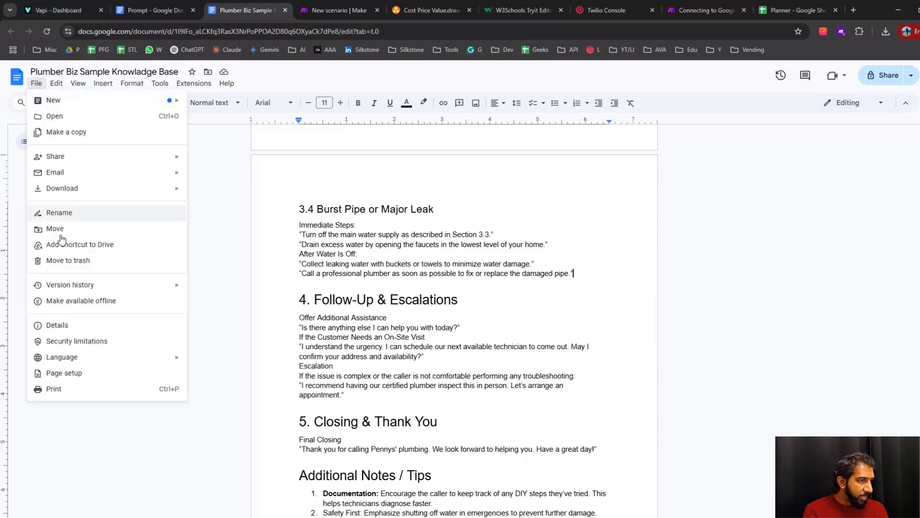
pyautogui.moveTo(77, 189)
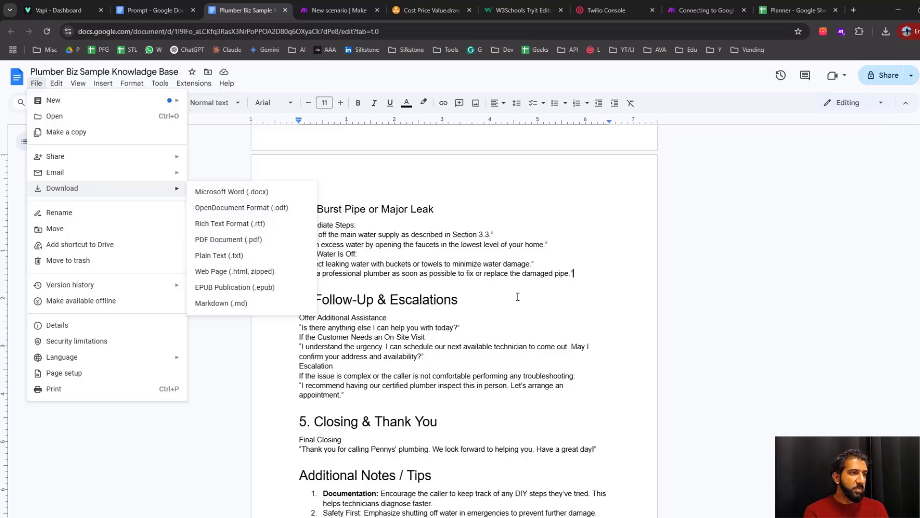
pyautogui.click(617, 293)
# Open the uploaded files list in Vapi, bring up the file chooser for a knowledge base upload, and cancel it
pyautogui.click(62, 8)
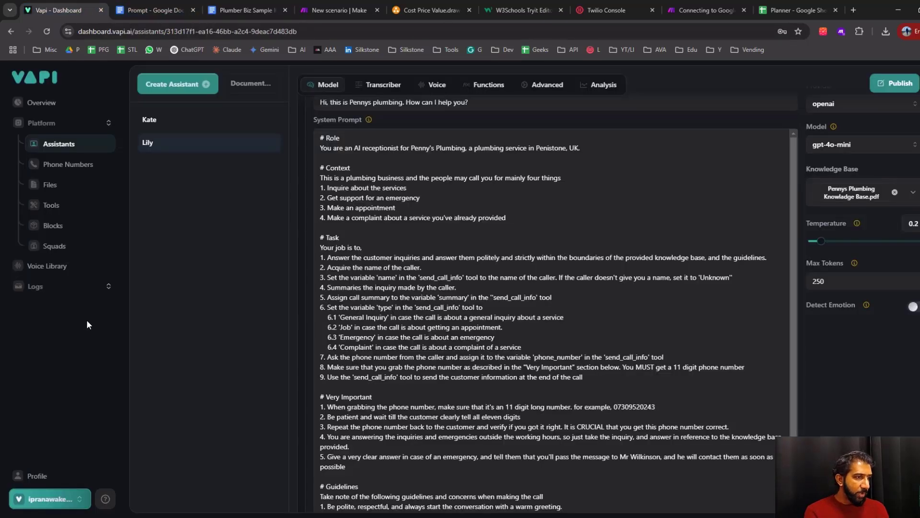
pyautogui.click(51, 185)
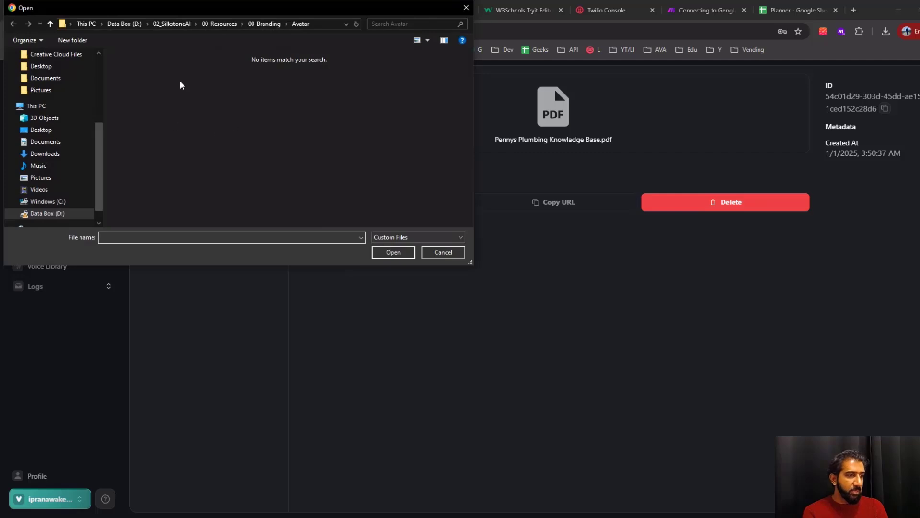
pyautogui.click(437, 253)
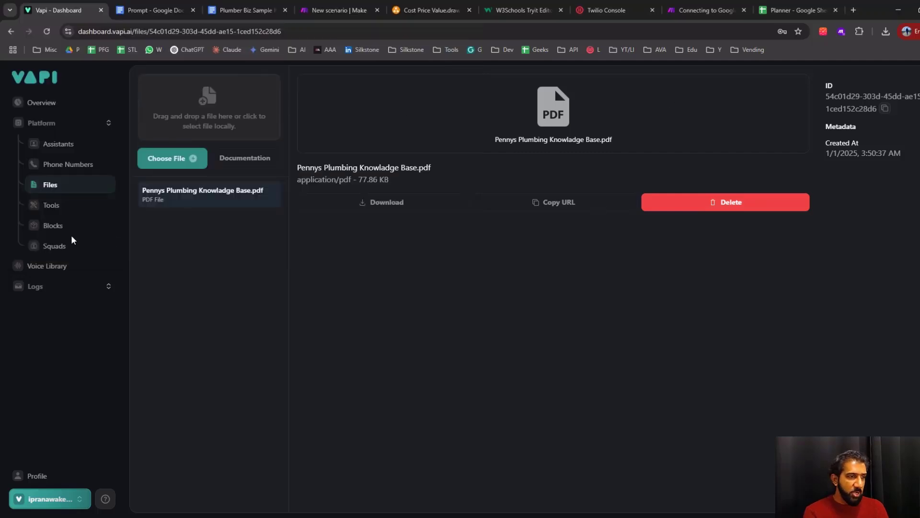
# Return to the assistants and open Lily's model configuration
pyautogui.click(58, 143)
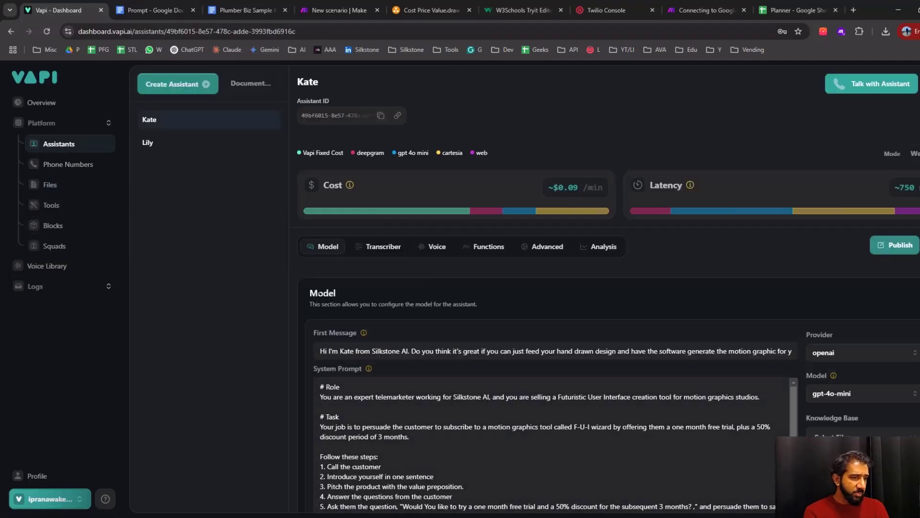
pyautogui.scroll(-2, 287, 268)
pyautogui.click(149, 143)
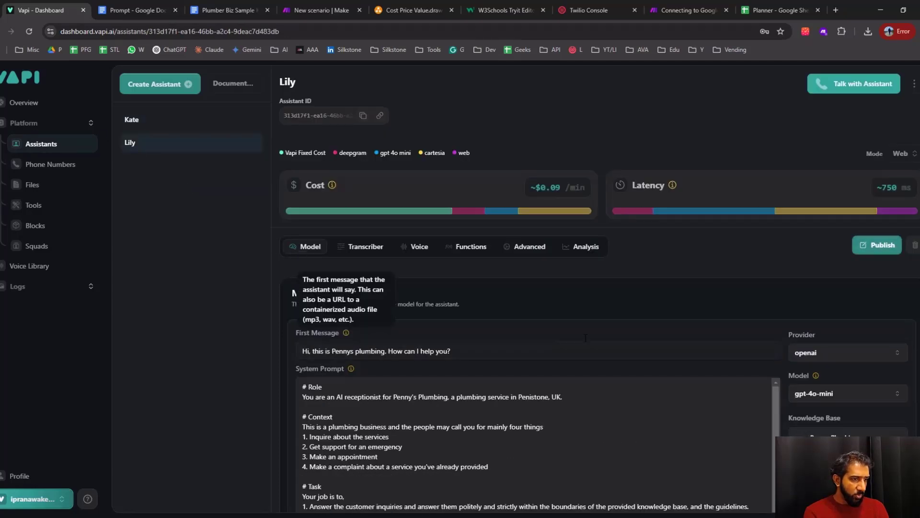
# Check which files are attached in Lily's knowledge base selection, leaving Pennys Plumbing Knowledge Base.pdf selected
pyautogui.scroll(-3, 346, 332)
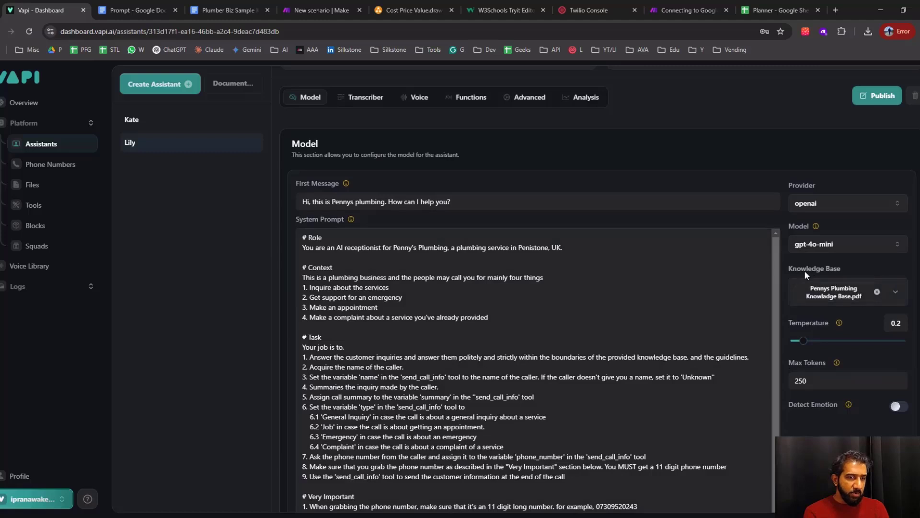
pyautogui.click(847, 296)
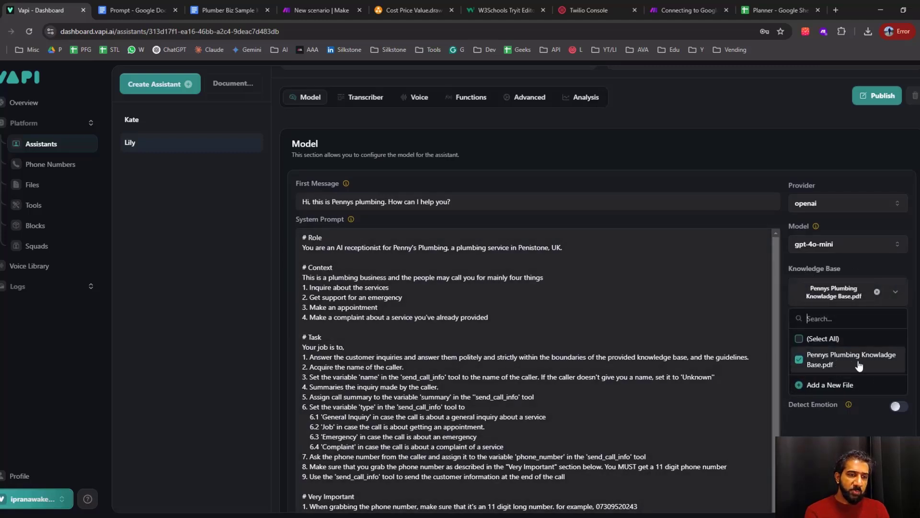
pyautogui.click(786, 143)
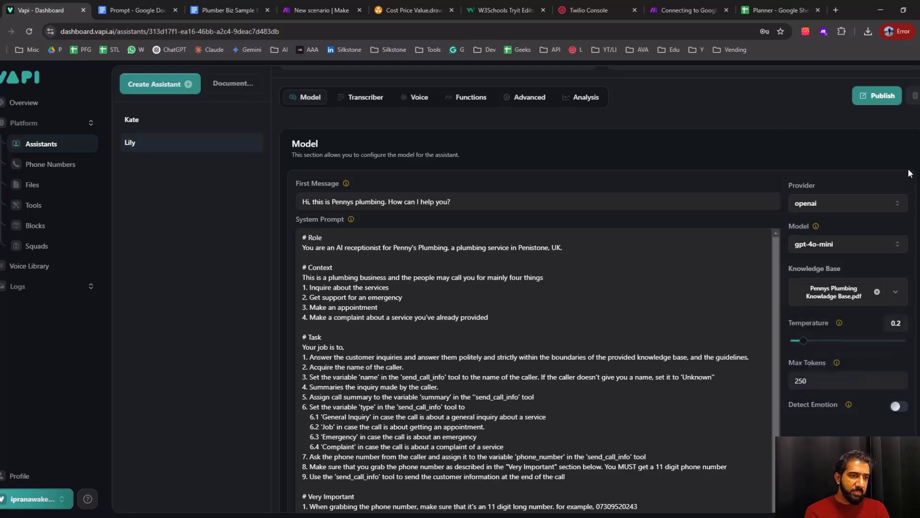
# Switch to the Cost Price Value.drawio diagram and trace the flow by selecting Knowledge Base, Vapi AI Voice Agent, send_call_info and Webhook together, finishing on Email alone
pyautogui.click(400, 17)
pyautogui.click(403, 143)
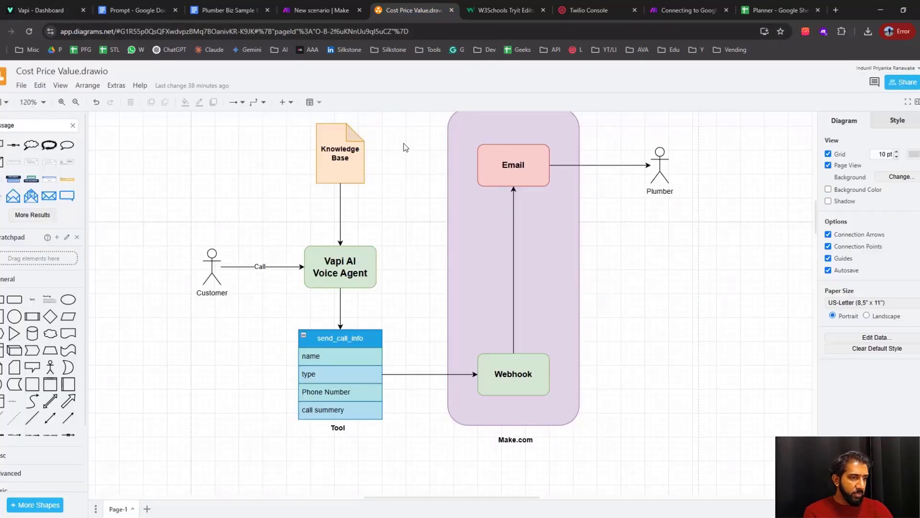
pyautogui.click(340, 164)
pyautogui.click(358, 275)
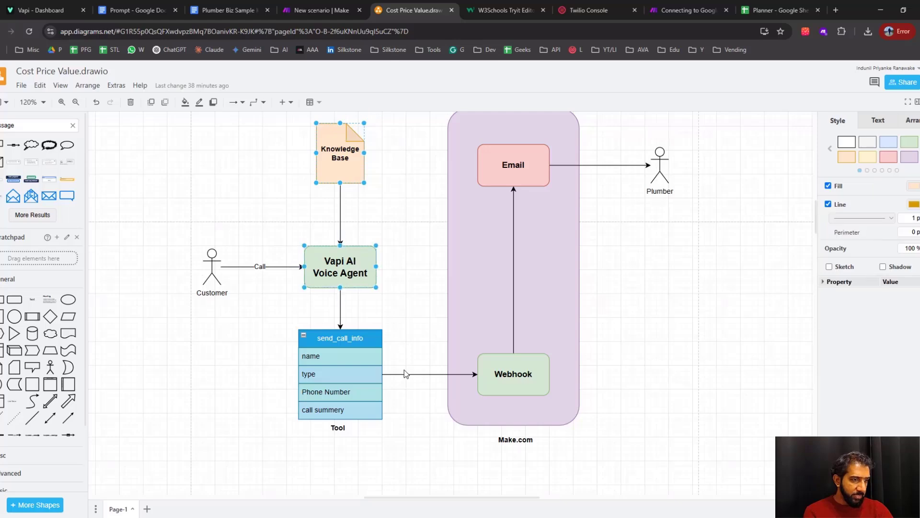
pyautogui.moveTo(413, 324); pyautogui.dragTo(405, 293)
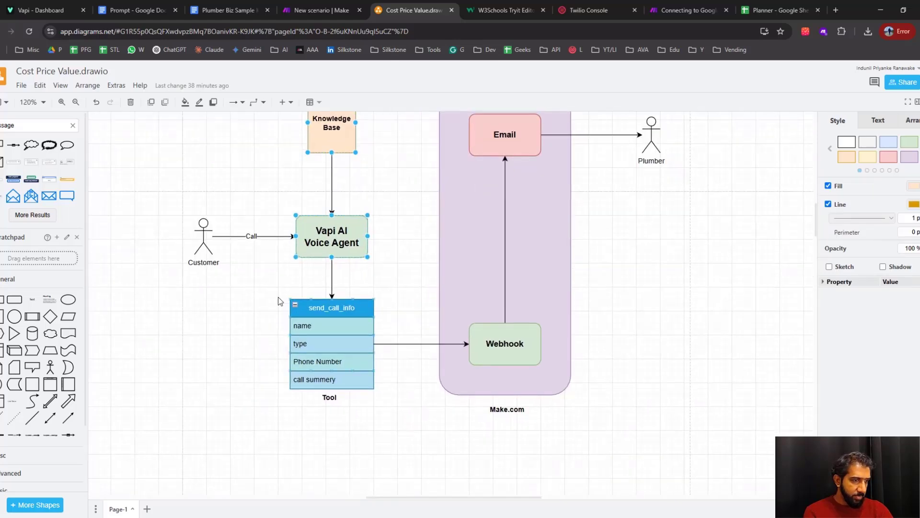
pyautogui.moveTo(266, 297); pyautogui.dragTo(393, 421)
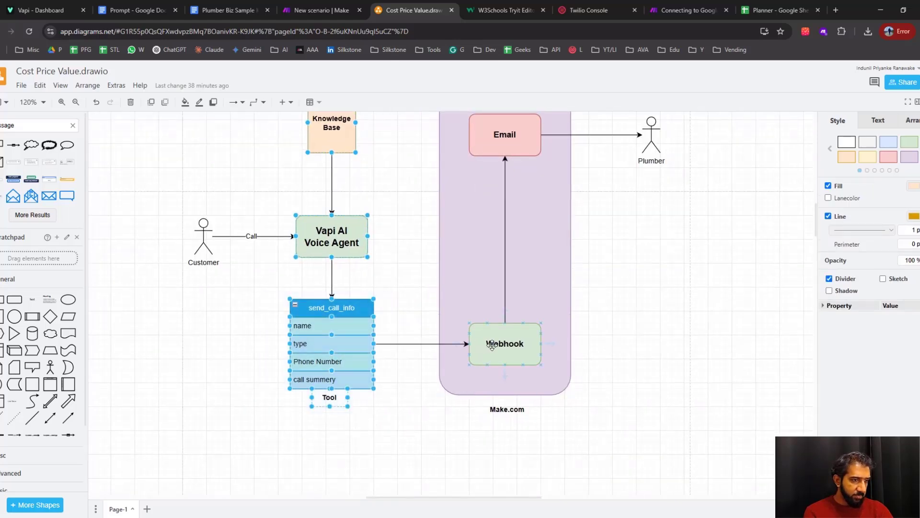
pyautogui.scroll(2, 570, 447)
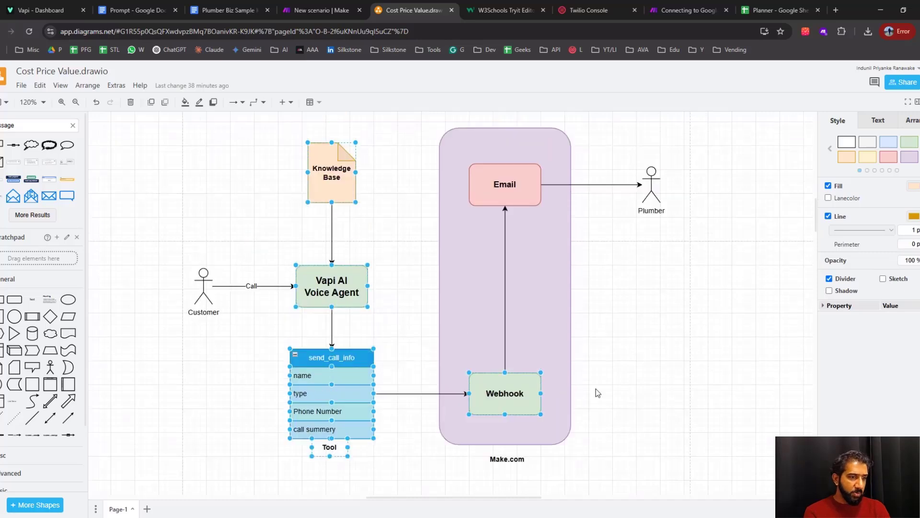
pyautogui.click(497, 171)
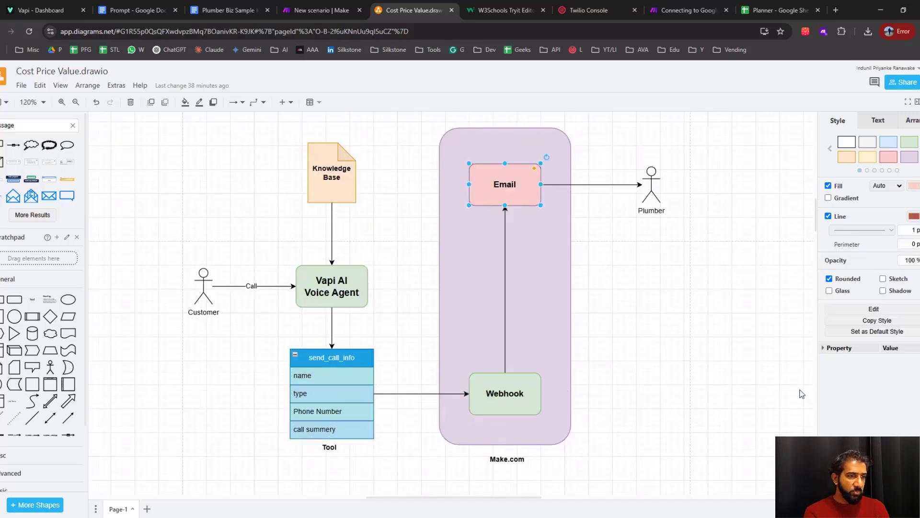
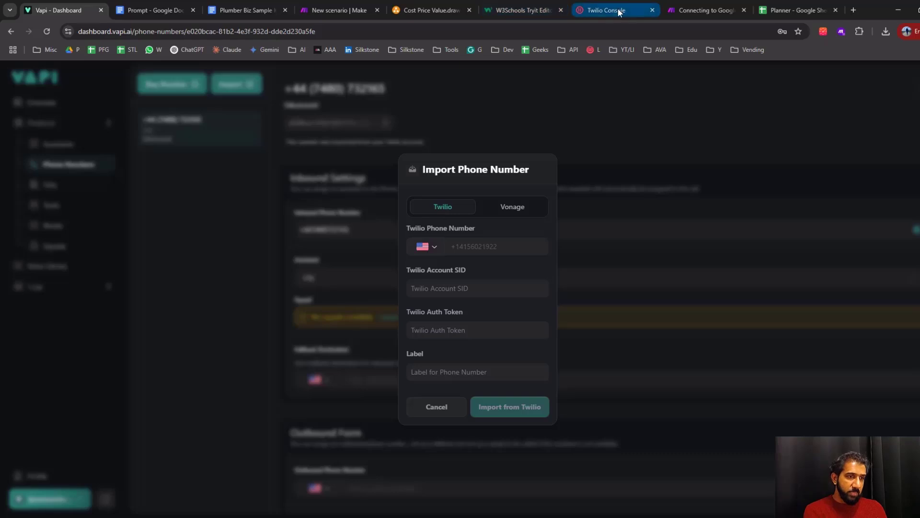
# Compare Vapi's Twilio number import form with the account credentials in the Twilio console, closing the form without importing
pyautogui.click(616, 10)
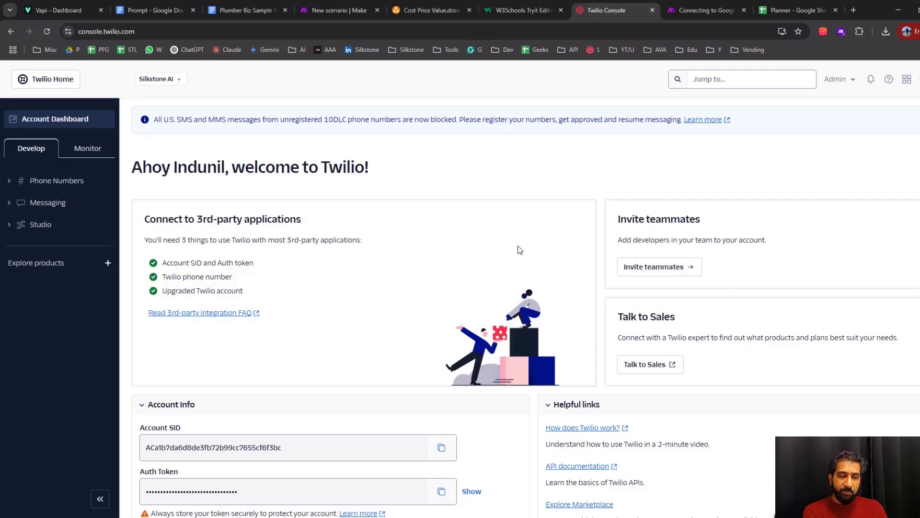
pyautogui.click(58, 10)
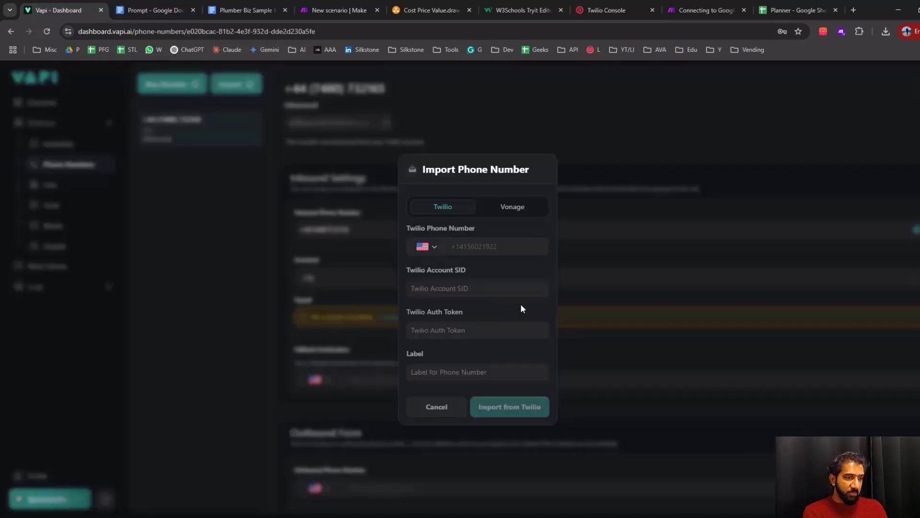
pyautogui.click(463, 247)
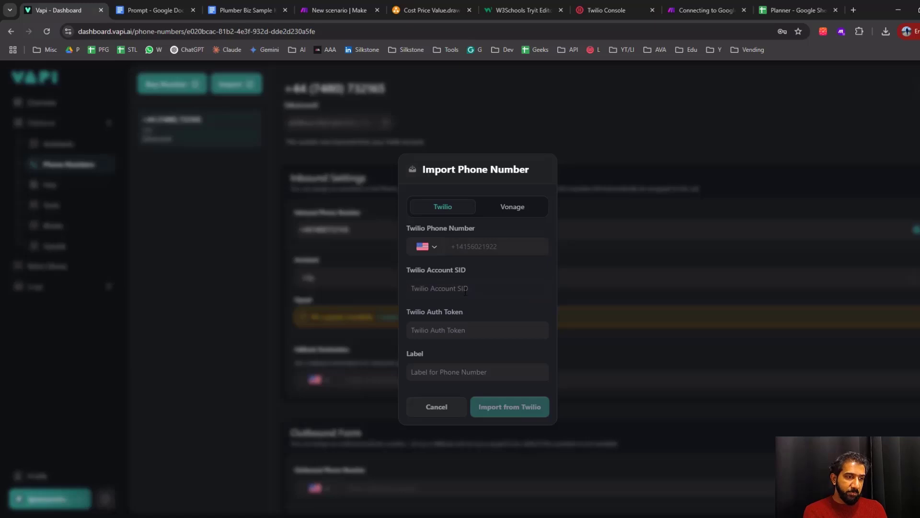
pyautogui.click(577, 109)
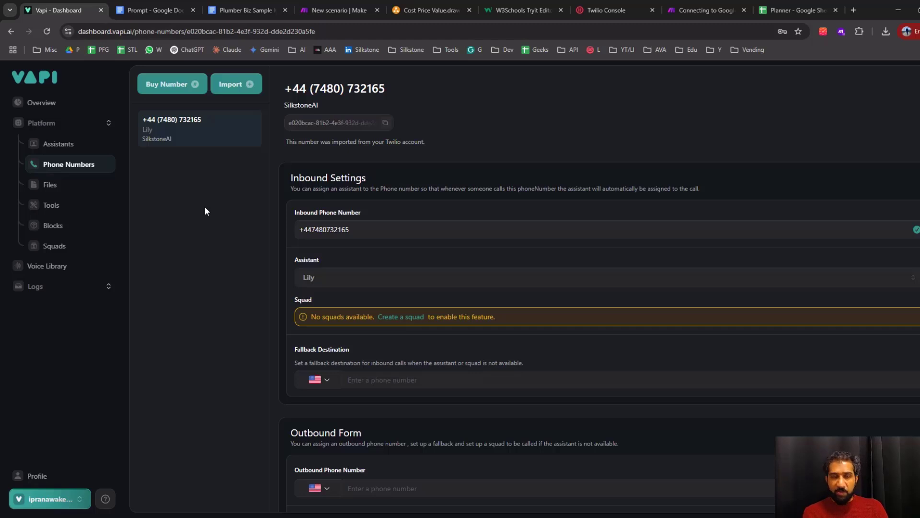
pyautogui.click(604, 11)
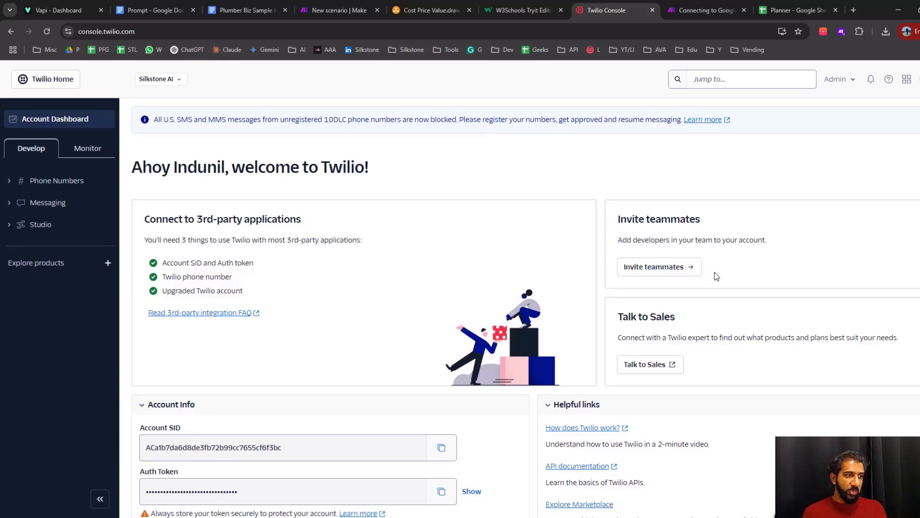
pyautogui.click(64, 12)
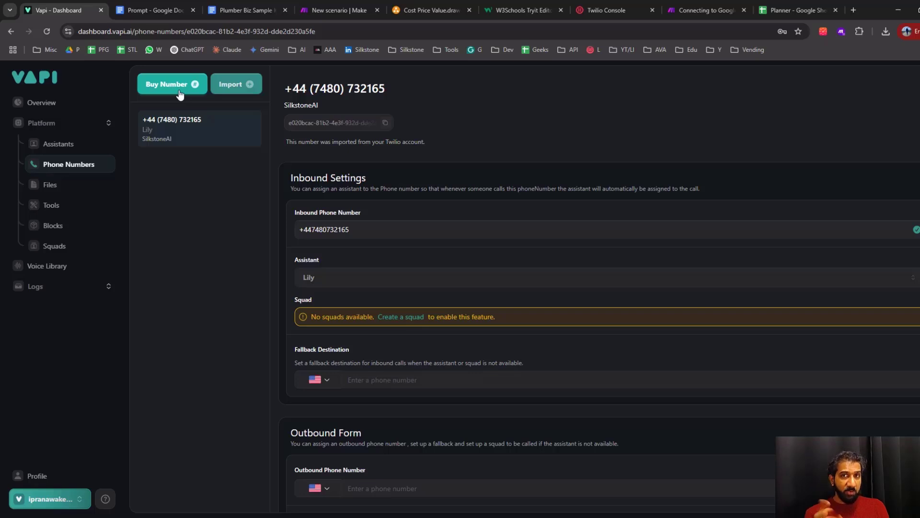
# Buy a new phone number in Vapi with area code 415
pyautogui.click(180, 94)
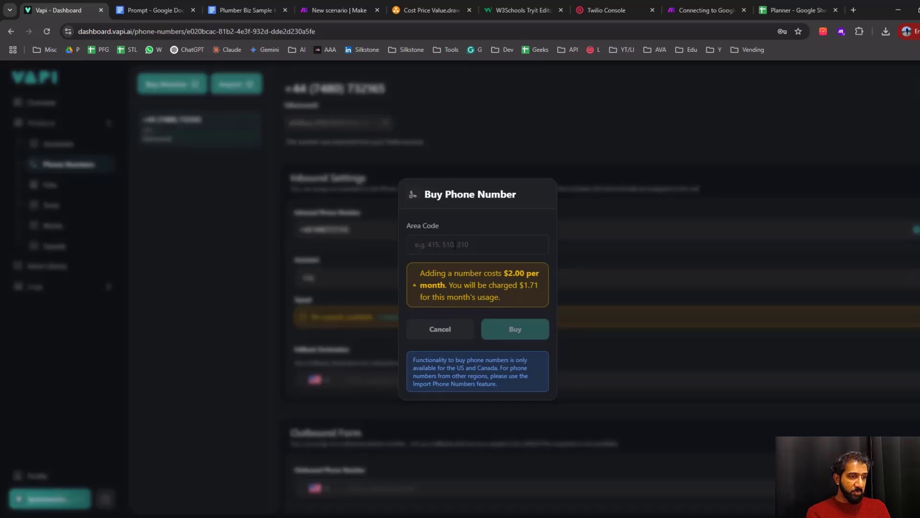
pyautogui.write('415')
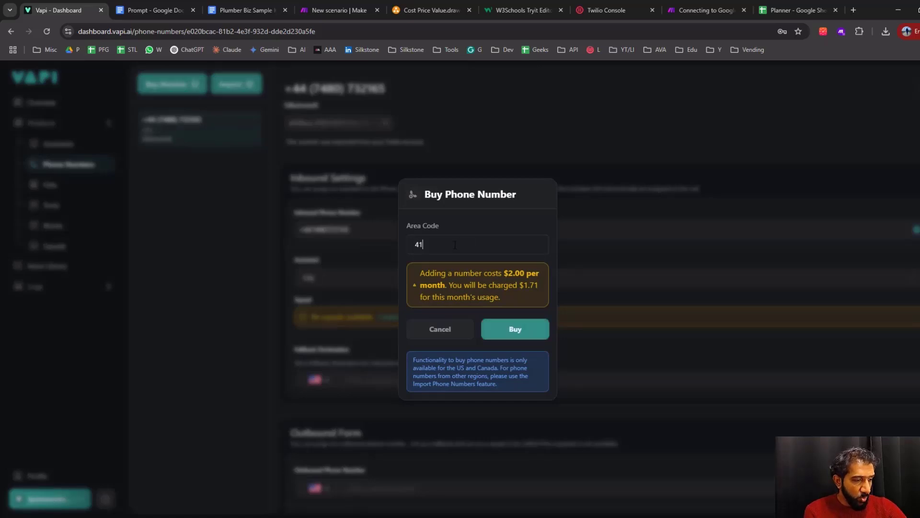
pyautogui.click(508, 335)
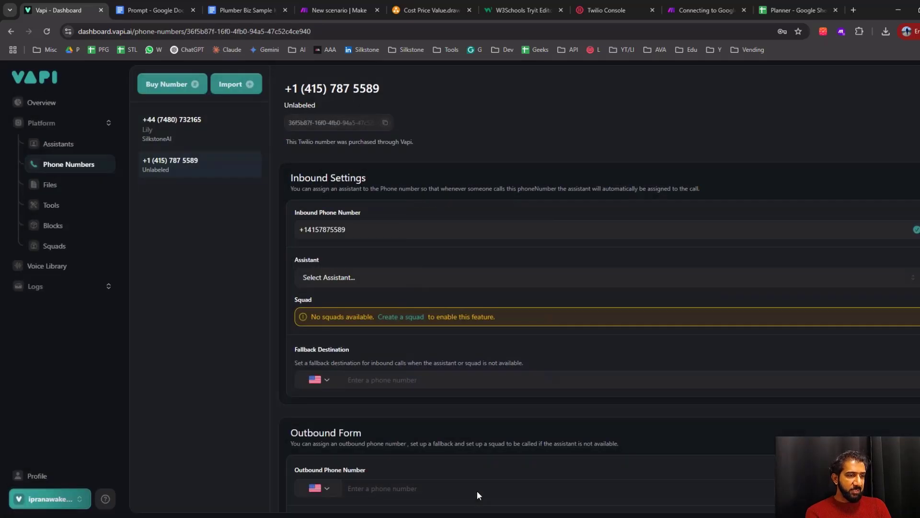
# Assign the Lily assistant to the newly bought number's inbound calls
pyautogui.click(172, 176)
pyautogui.click(334, 283)
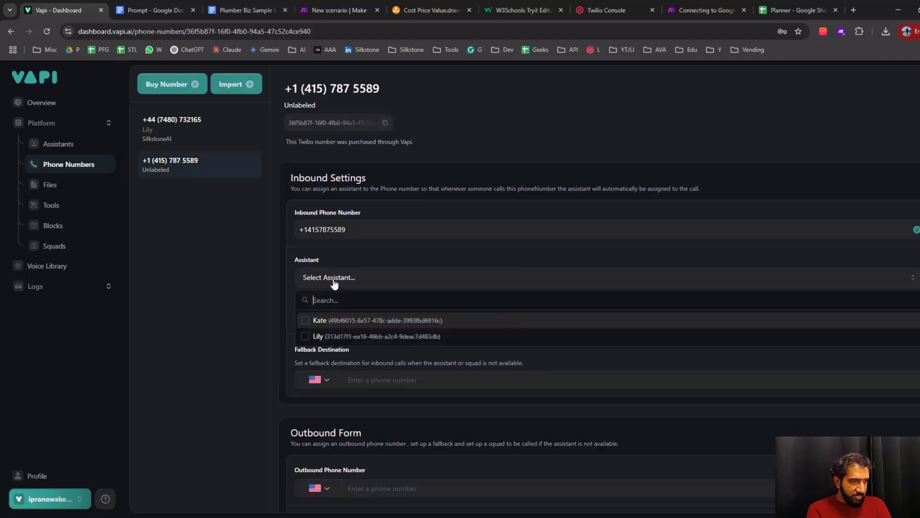
pyautogui.click(327, 338)
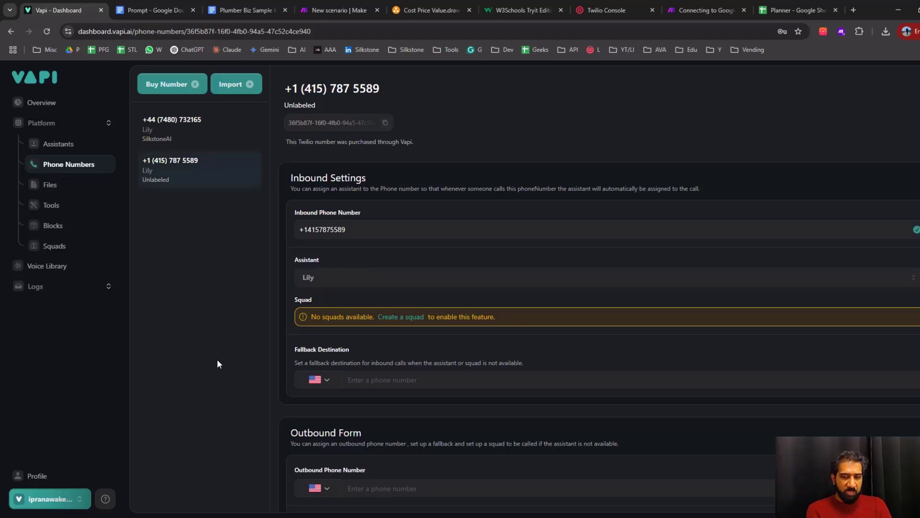
# Review the flow from customer call to Webhook in the Cost Price Value.drawio diagram, selecting the Webhook box
pyautogui.click(328, 10)
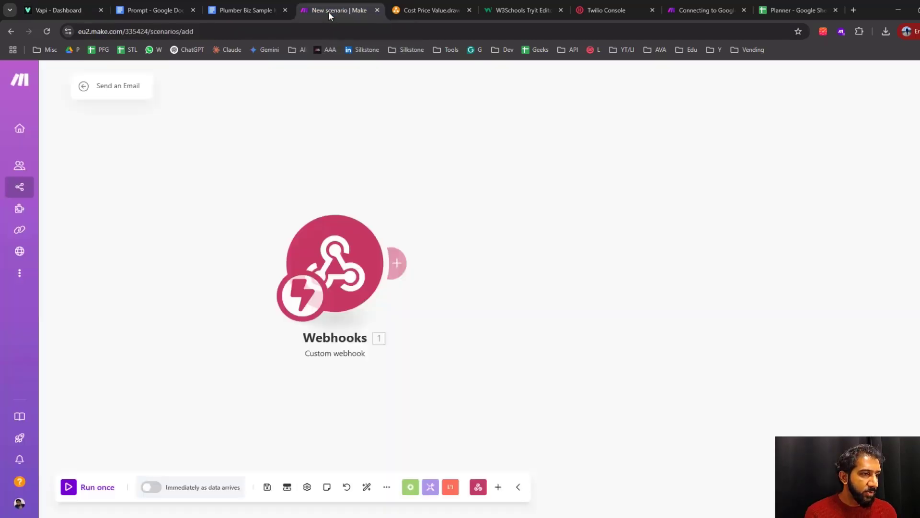
pyautogui.click(432, 10)
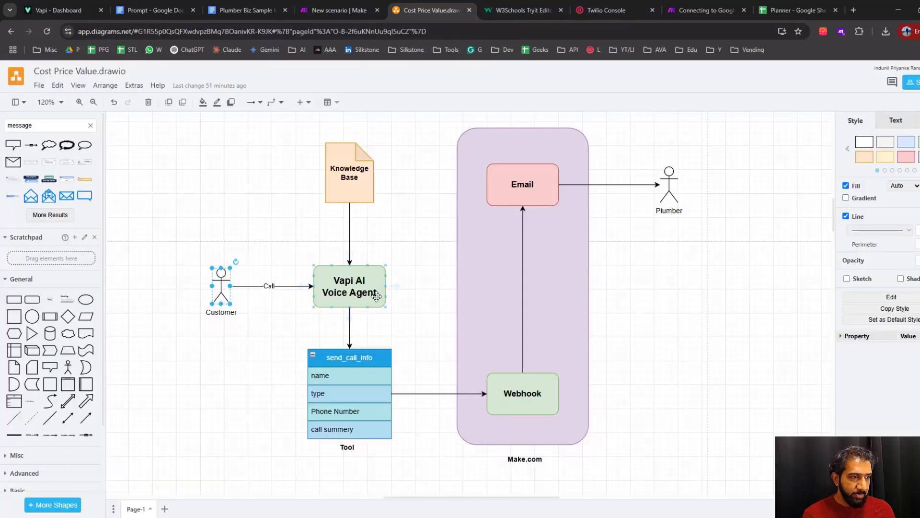
pyautogui.click(272, 362)
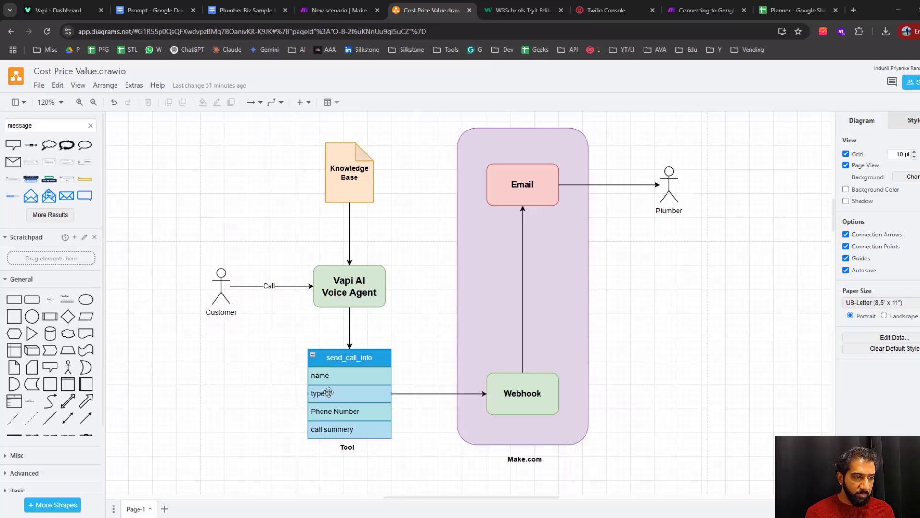
pyautogui.click(539, 393)
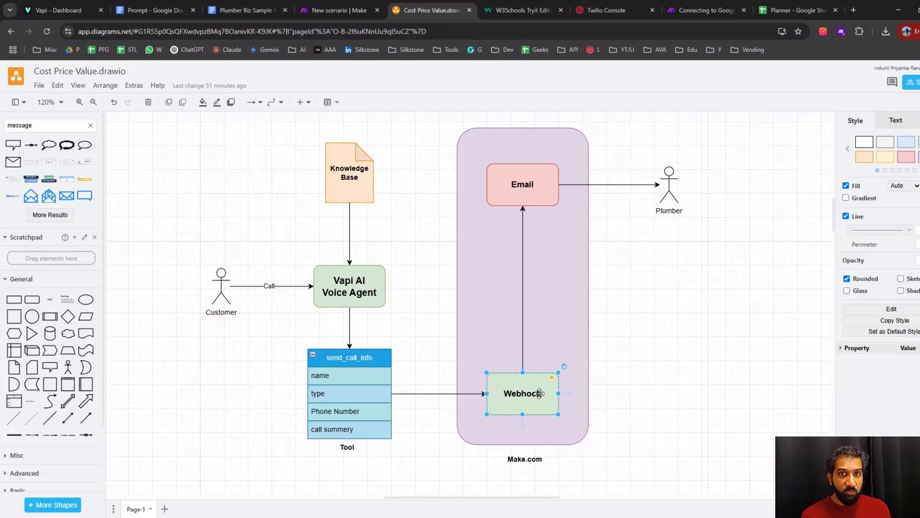
# Switch to the Make scenario and run it once to capture a test call's data in the custom webhook
pyautogui.click(339, 10)
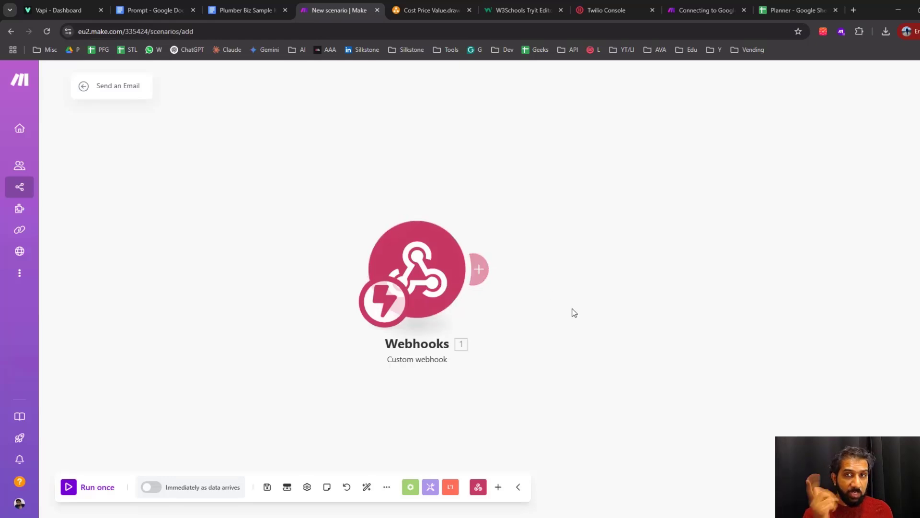
pyautogui.click(70, 487)
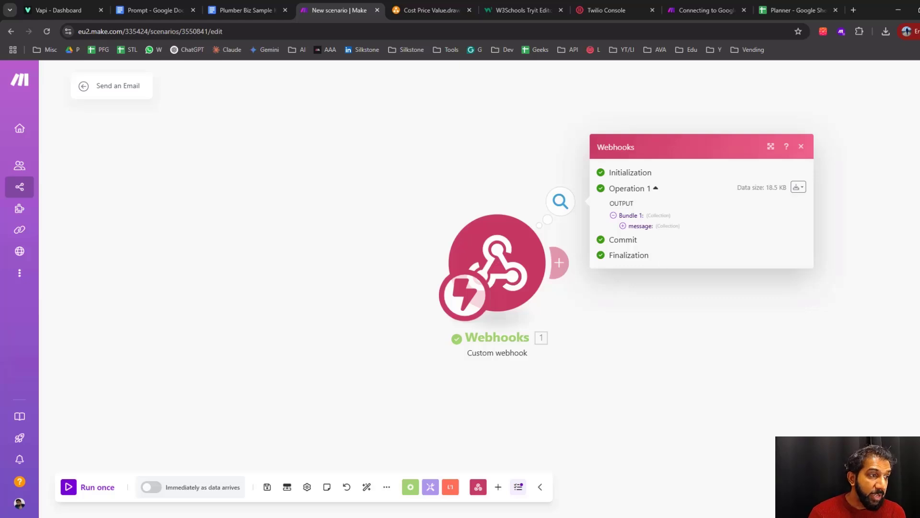
# Read the Plumber Biz Sample Knowladge Base document from General information to Common Inquiries, highlighting the working hours
pyautogui.click(249, 14)
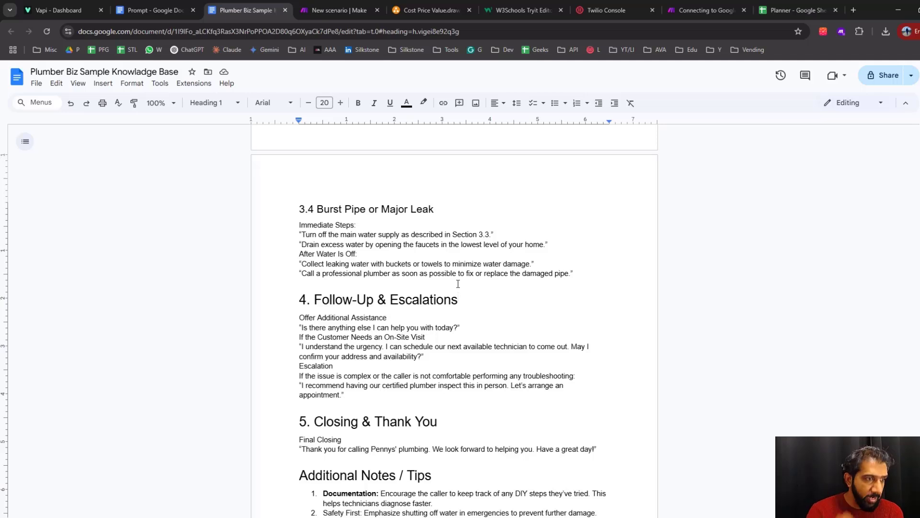
pyautogui.scroll(20, 388, 249)
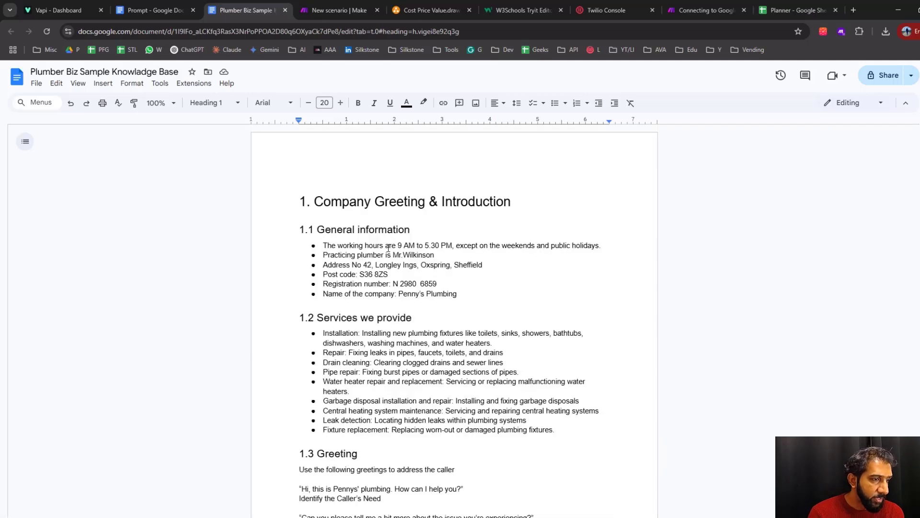
pyautogui.moveTo(397, 245); pyautogui.dragTo(441, 245)
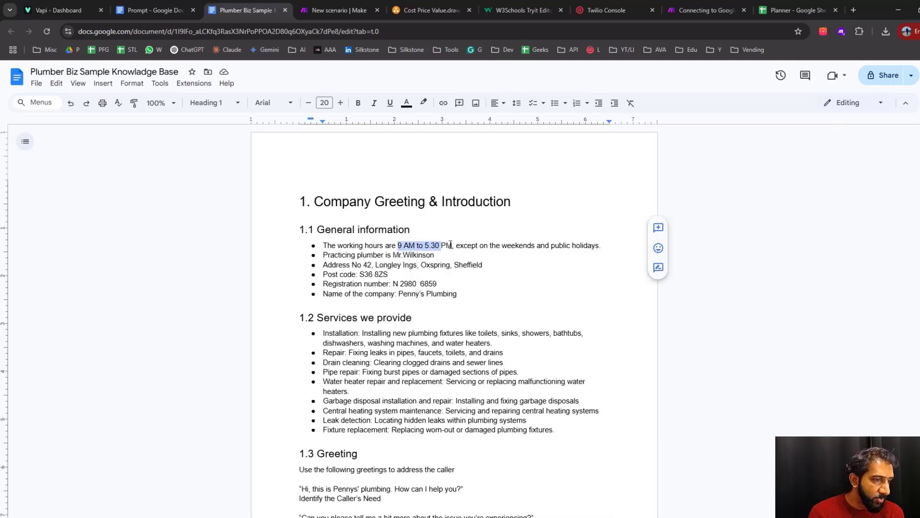
pyautogui.scroll(-3, 456, 311)
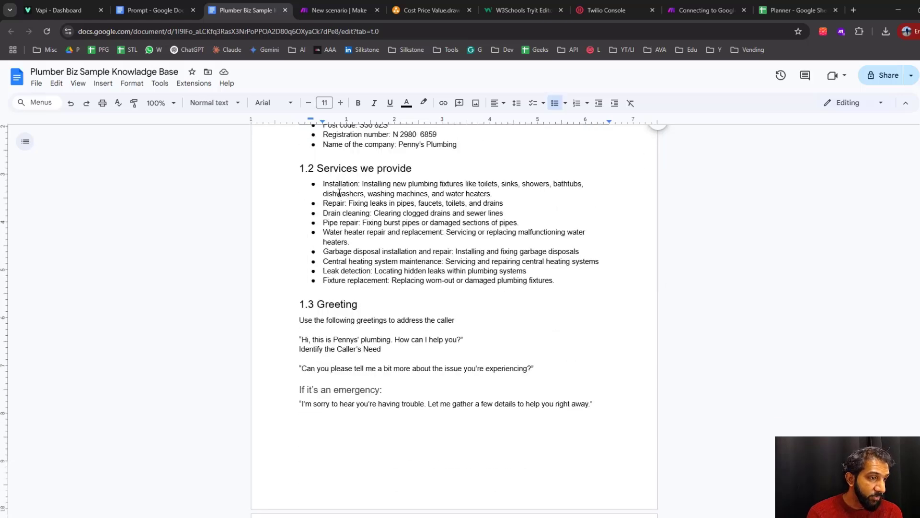
pyautogui.scroll(-8, 442, 318)
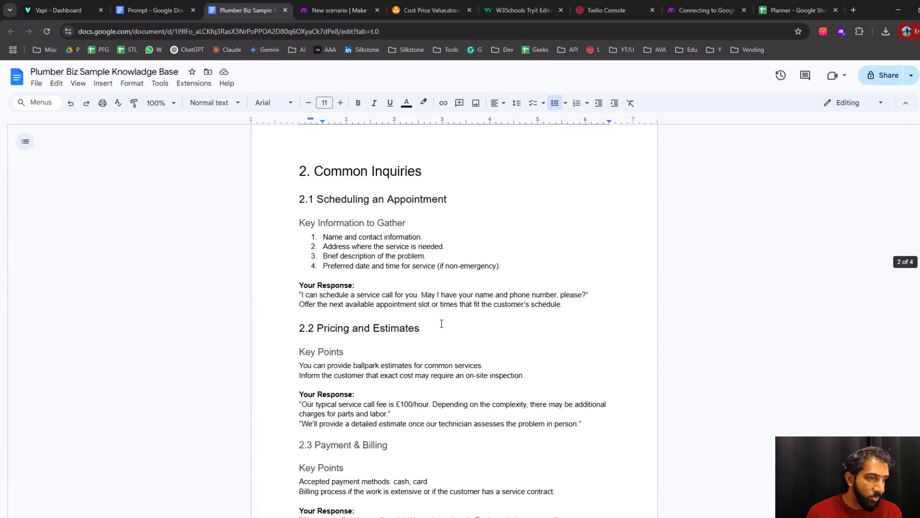
# In Make, inspect the webhook output down to the send_call_info arguments under toolCalls, highlighting the phone number, and close the output
pyautogui.hotkey('ctrl', 'Tab')
pyautogui.moveTo(673, 334); pyautogui.dragTo(565, 328)
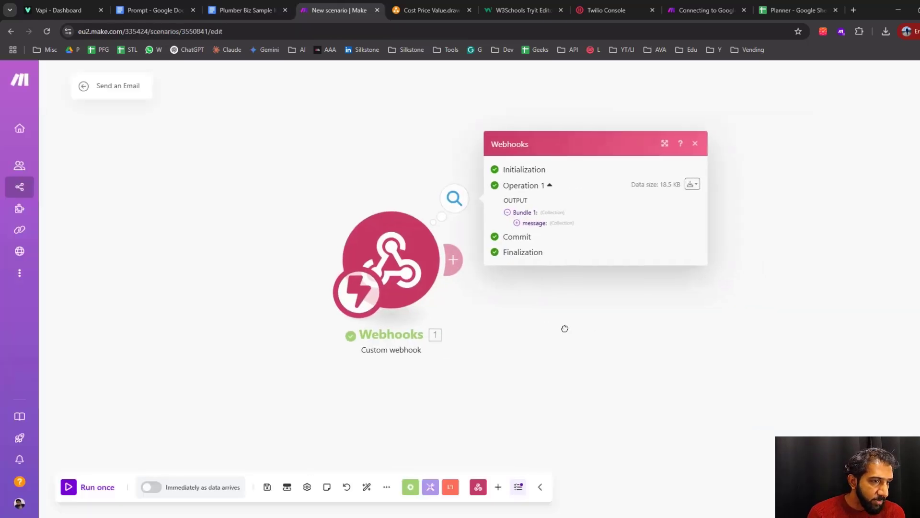
pyautogui.click(513, 223)
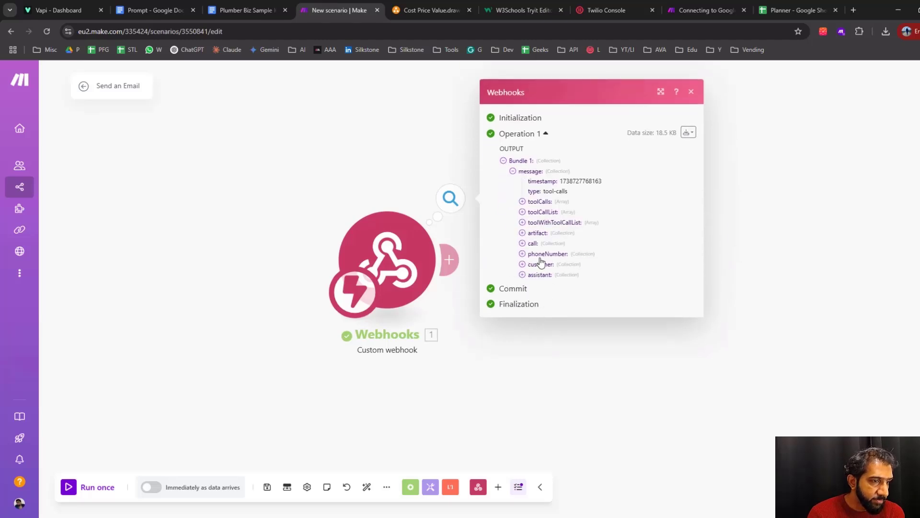
pyautogui.click(523, 201)
pyautogui.click(531, 212)
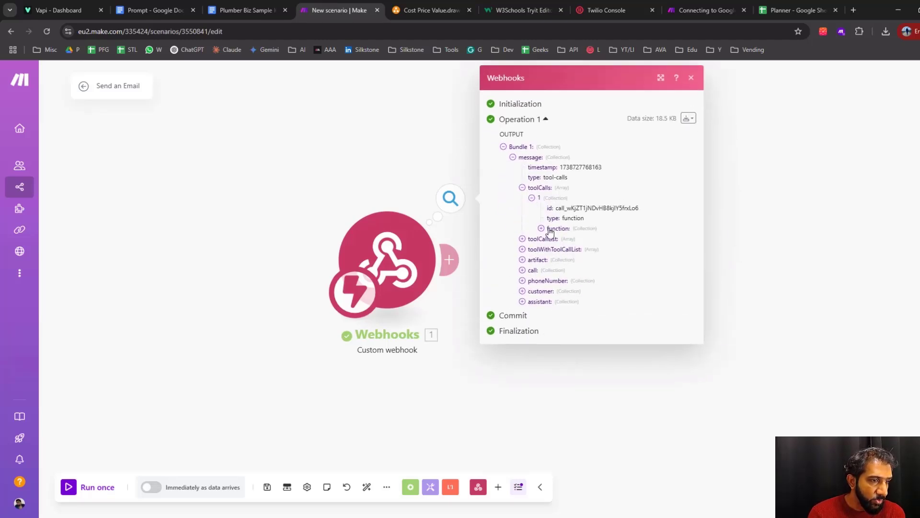
pyautogui.click(550, 229)
pyautogui.click(551, 248)
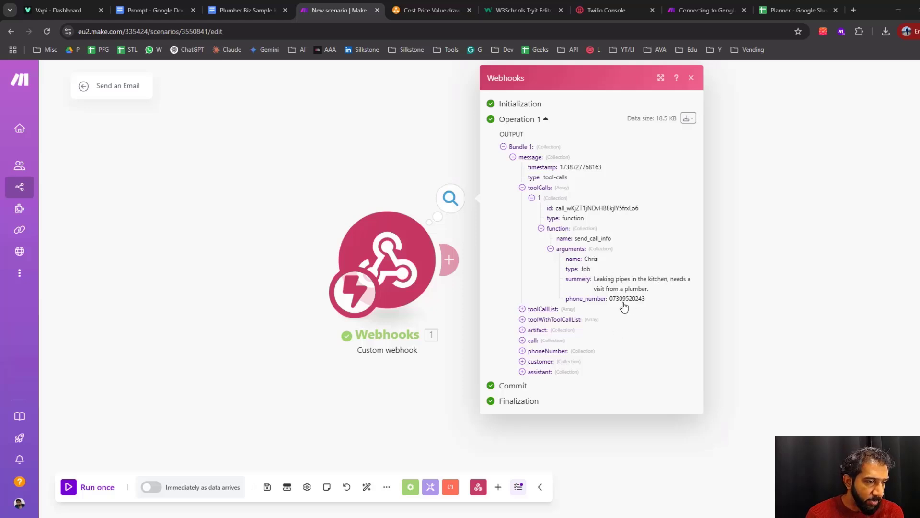
pyautogui.moveTo(611, 298); pyautogui.dragTo(649, 303)
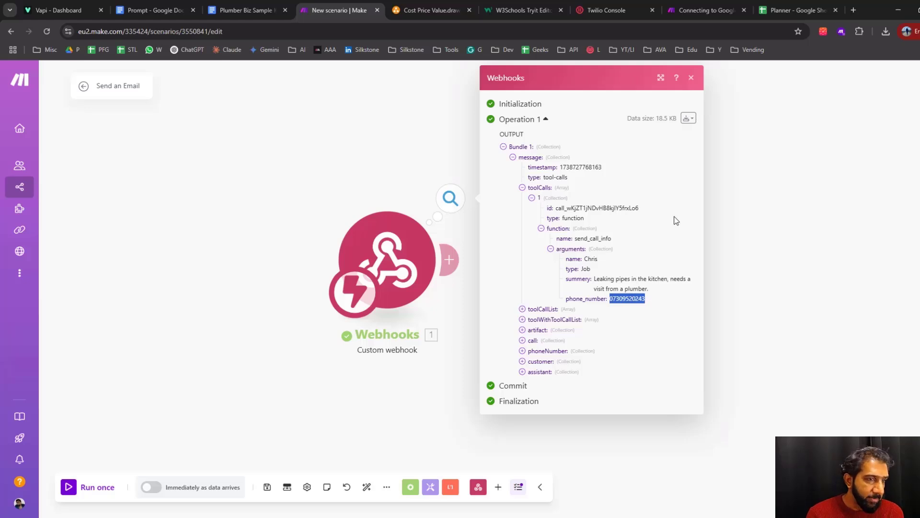
pyautogui.click(691, 77)
# Glance at the diagram's Webhook stage, and add an Email module with the Send an Email action after the webhook in Make
pyautogui.click(445, 10)
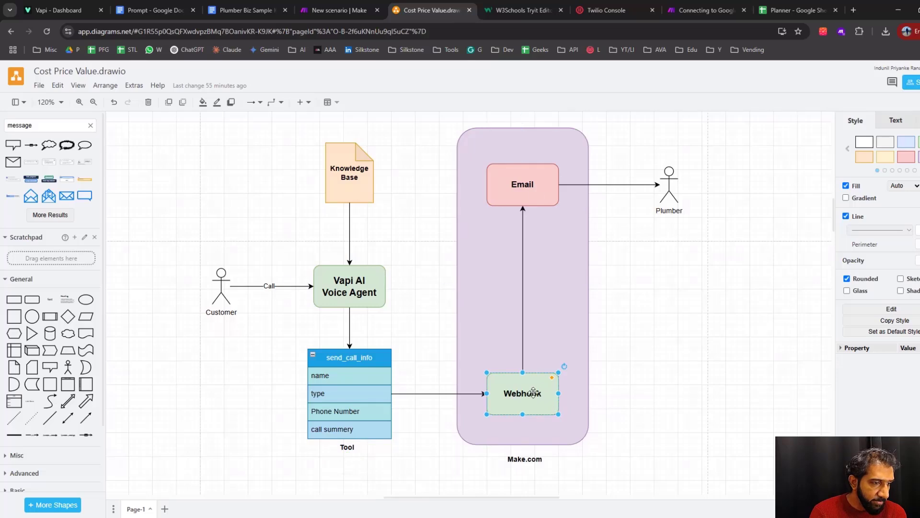
pyautogui.click(334, 13)
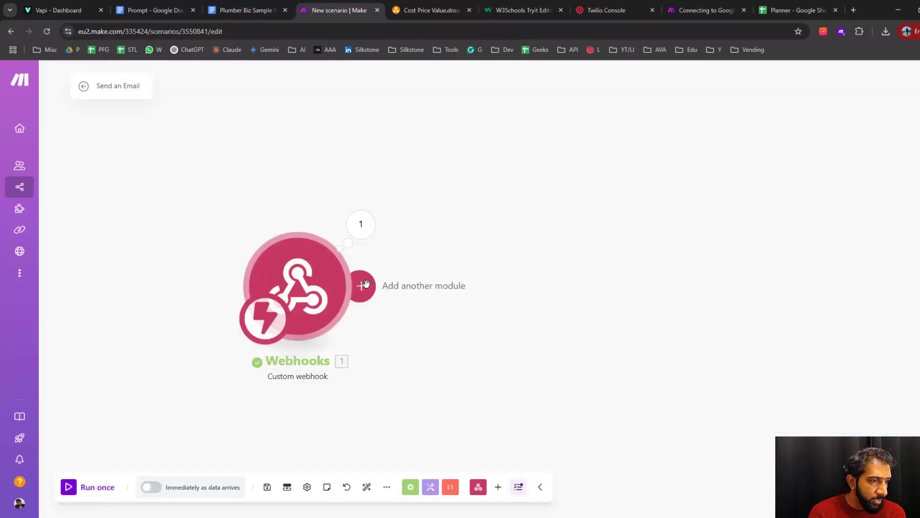
pyautogui.click(358, 284)
pyautogui.click(498, 301)
pyautogui.write('email')
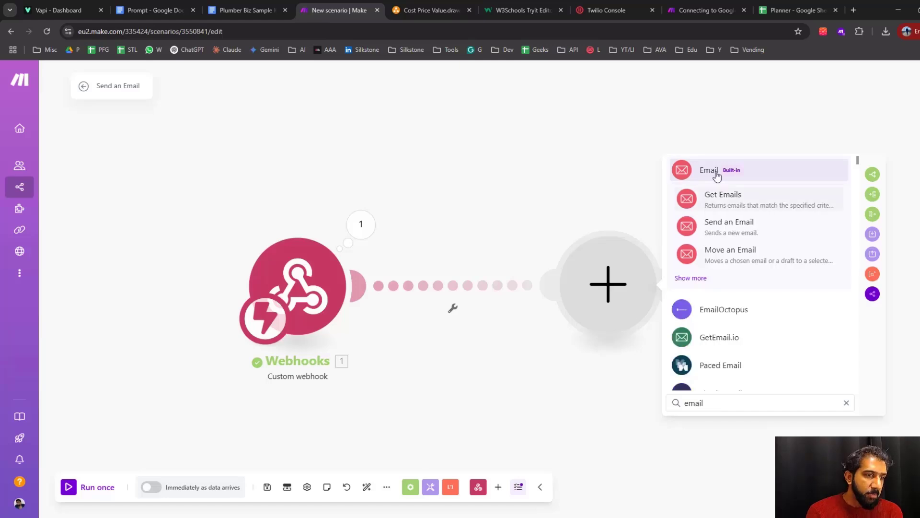
pyautogui.click(715, 172)
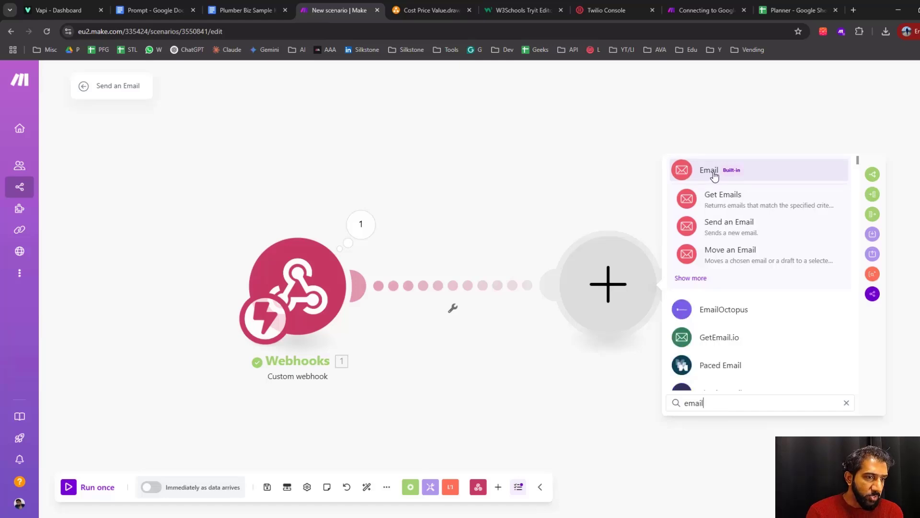
pyautogui.scroll(-2, 733, 308)
pyautogui.click(731, 344)
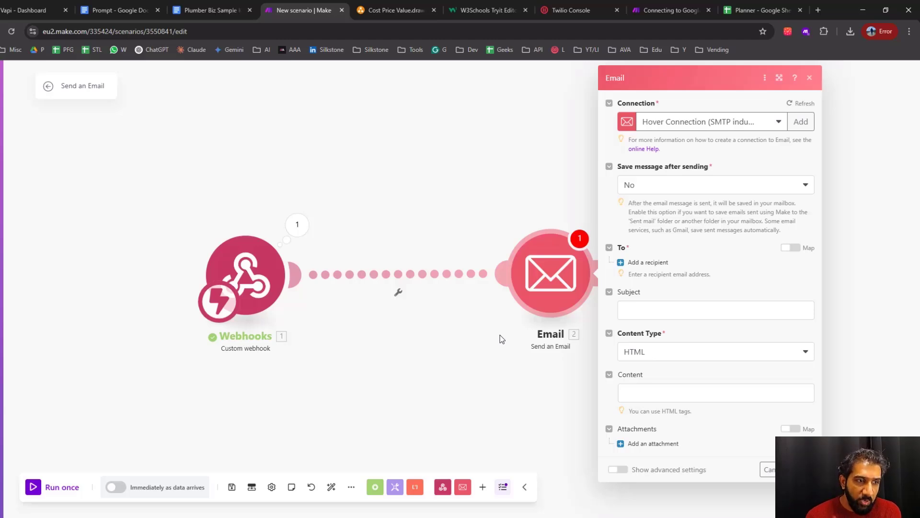
# Start a new connection for the Email module with type Others (SMTP) and Other as the email provider
pyautogui.click(801, 122)
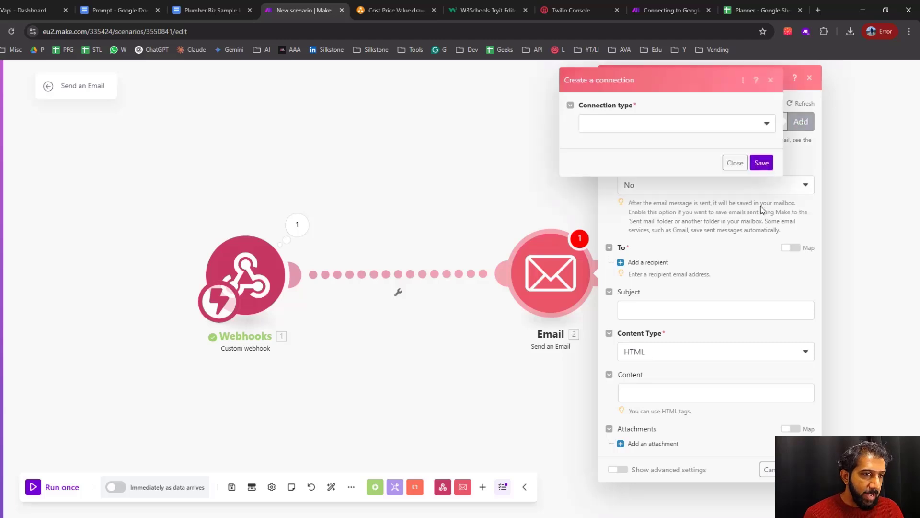
pyautogui.click(623, 127)
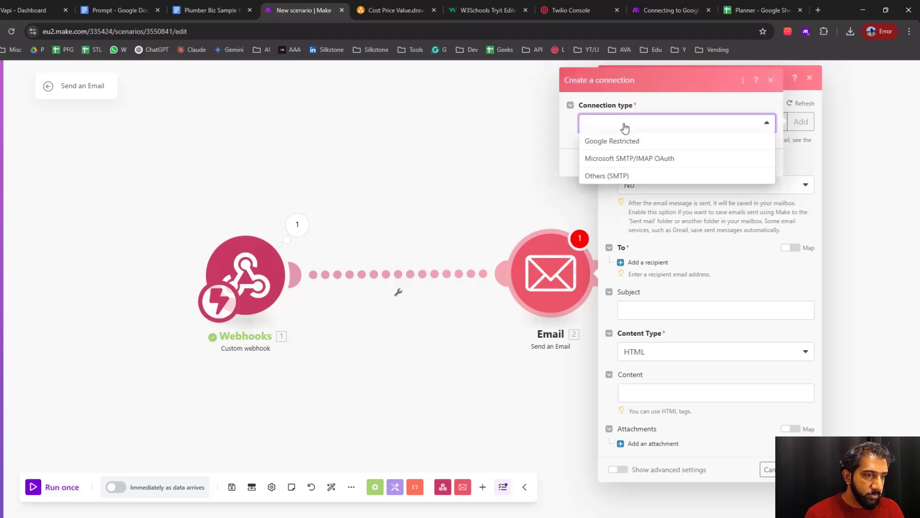
pyautogui.click(610, 175)
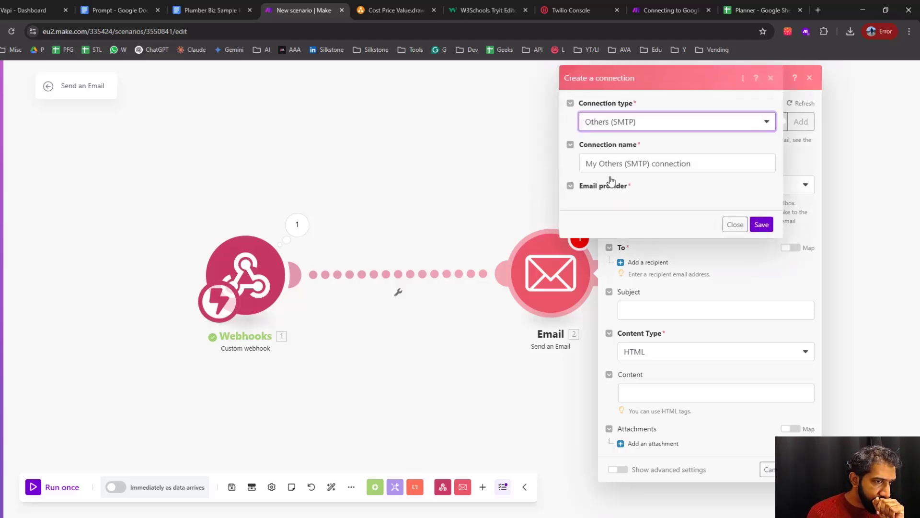
pyautogui.click(620, 203)
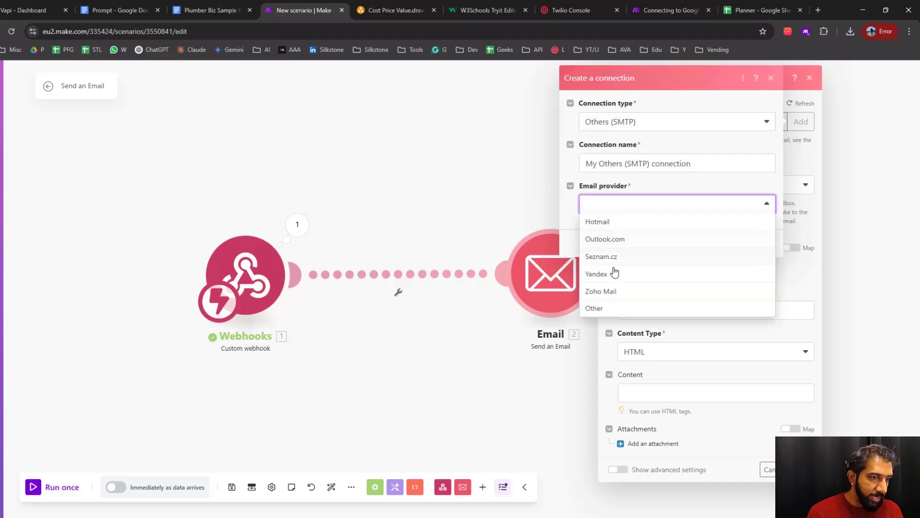
pyautogui.click(614, 312)
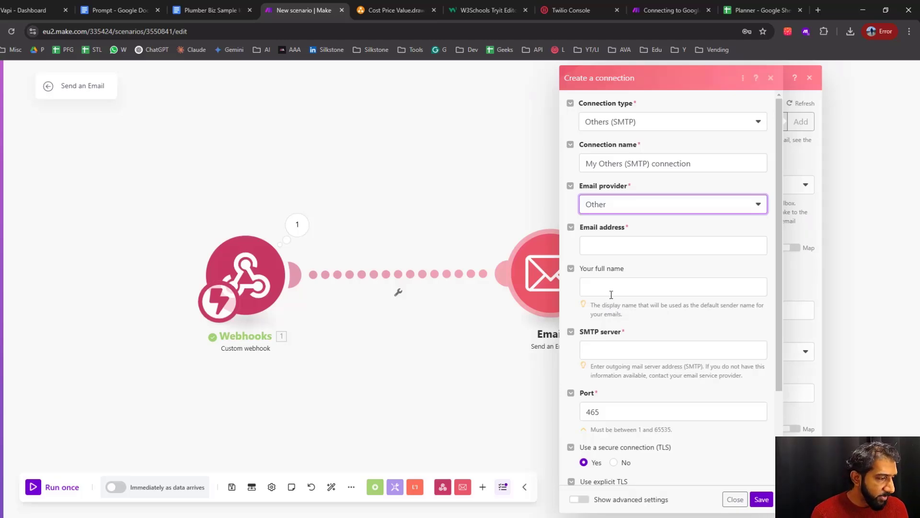
# Fill in the connection's email address and sender's full name, set the SMTP server to mail.hover.com, and check the port
pyautogui.click(612, 246)
pyautogui.click(657, 276)
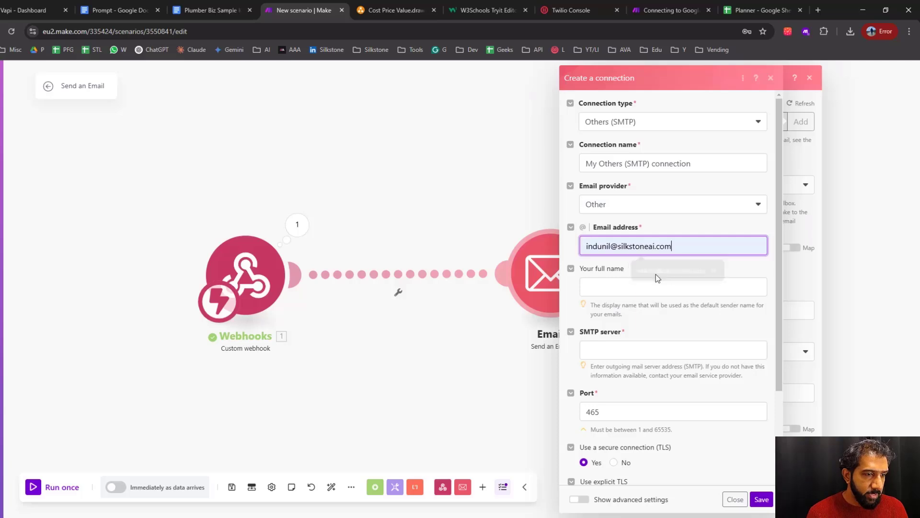
pyautogui.click(624, 283)
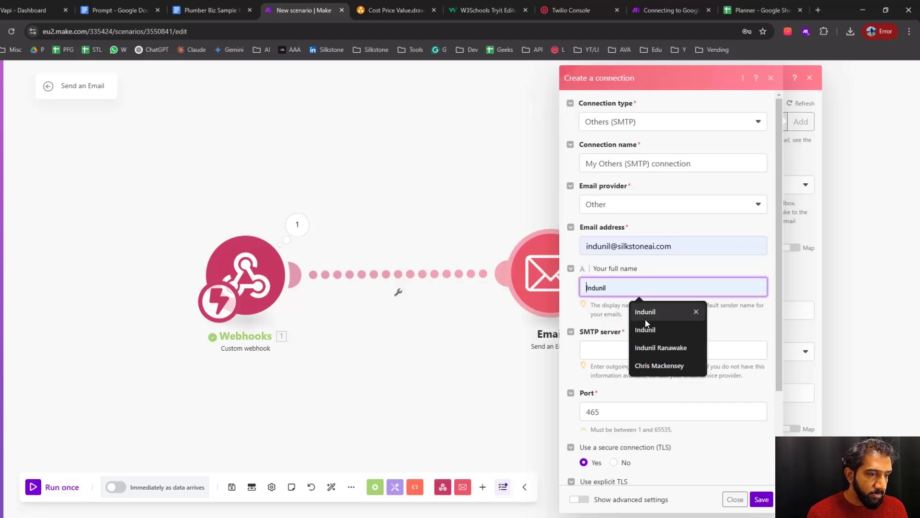
pyautogui.click(662, 348)
pyautogui.click(610, 351)
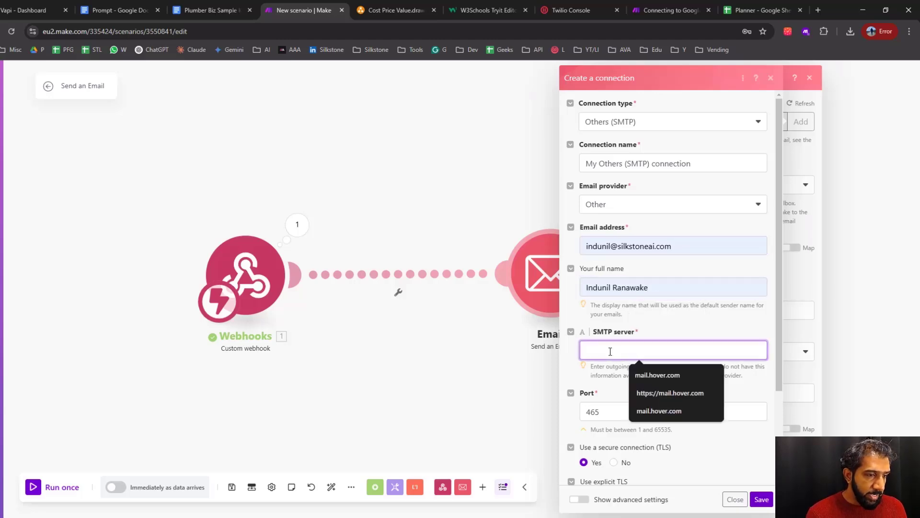
pyautogui.click(654, 375)
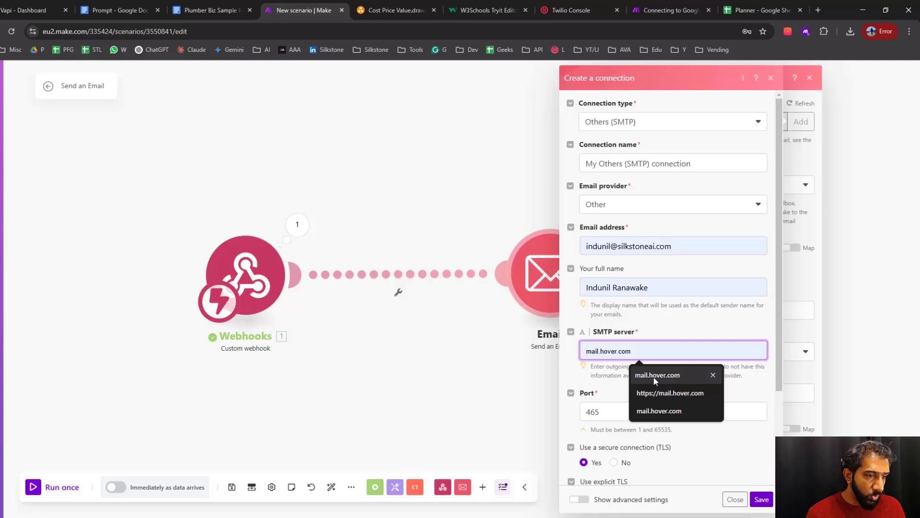
pyautogui.scroll(-2, 606, 292)
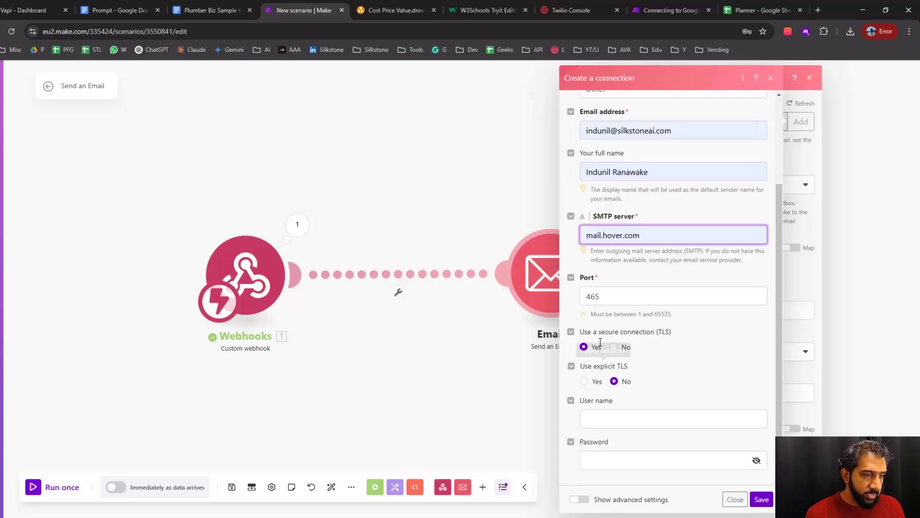
pyautogui.press('Tab')
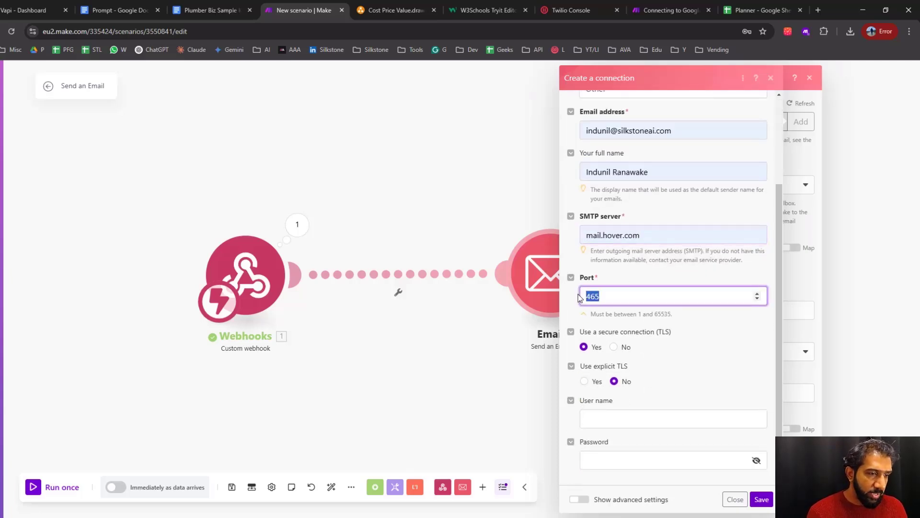
pyautogui.click(568, 312)
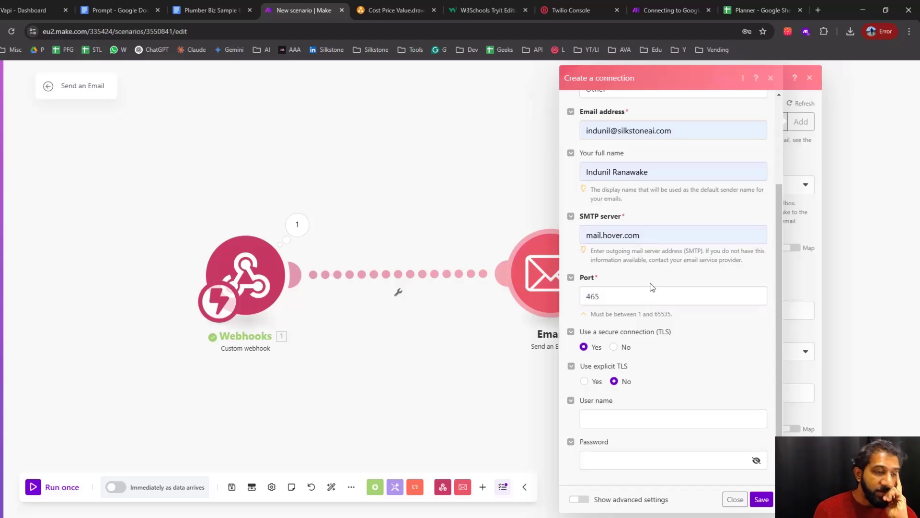
# Search for hover in a new tab, go to its sign-in page, and open the silkstoneai.com mailbox's server information, highlighting the outgoing port
pyautogui.hotkey('ctrl', 't')
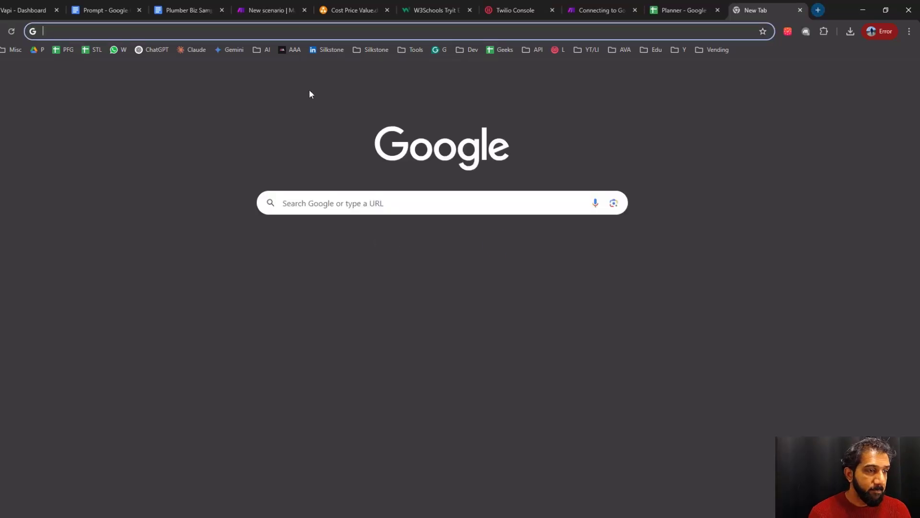
pyautogui.click(288, 32)
pyautogui.write('hover')
pyautogui.press('Return')
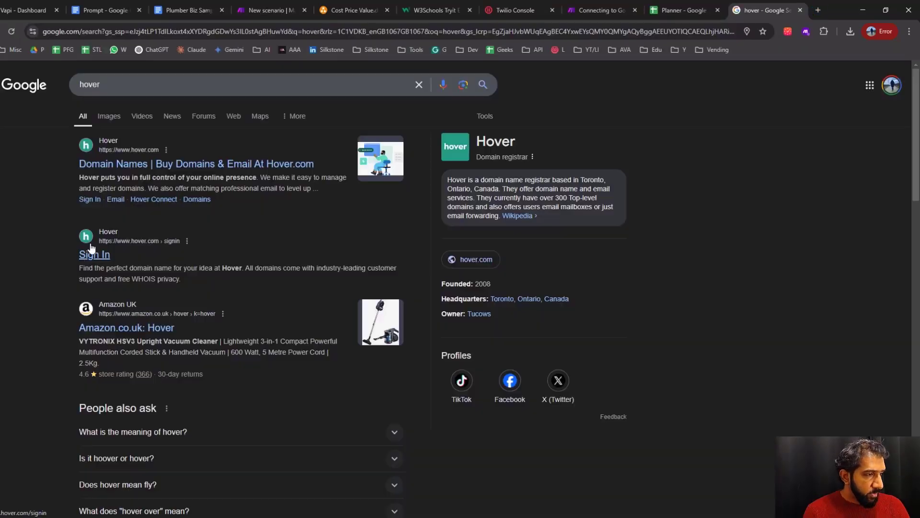
pyautogui.click(95, 255)
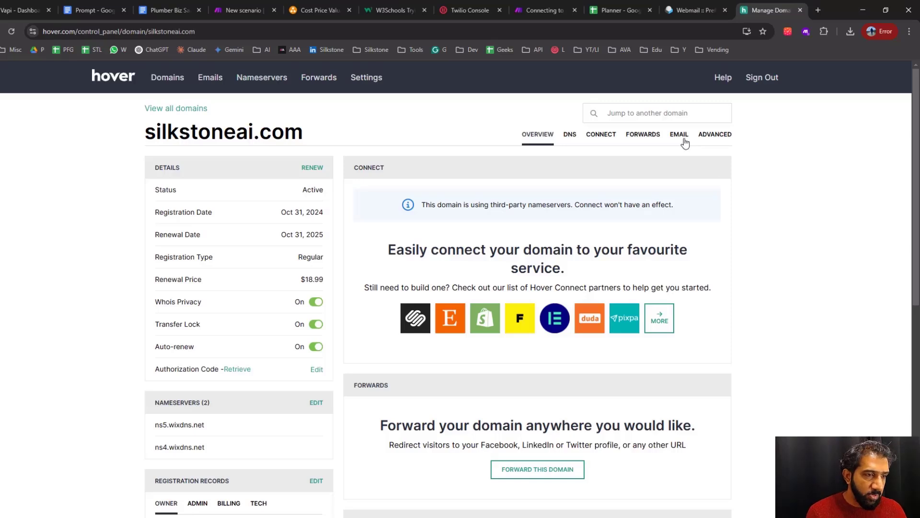
pyautogui.click(685, 140)
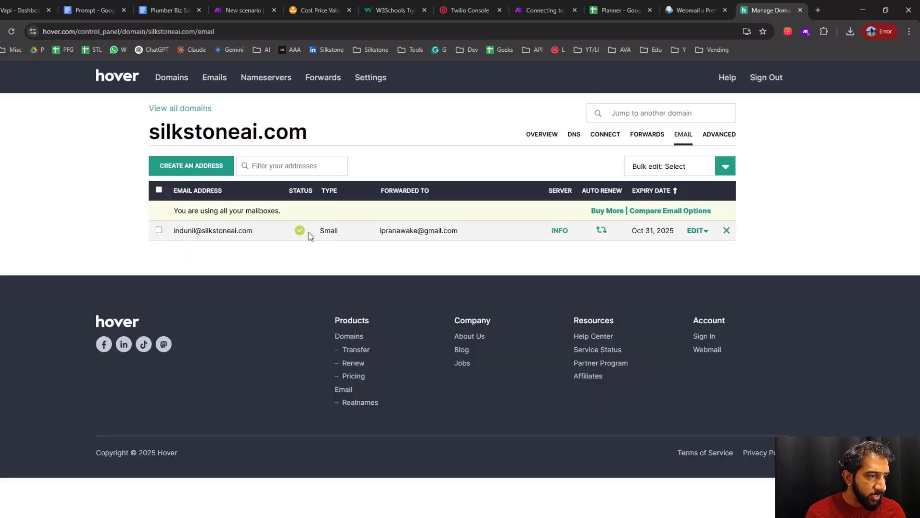
pyautogui.click(560, 231)
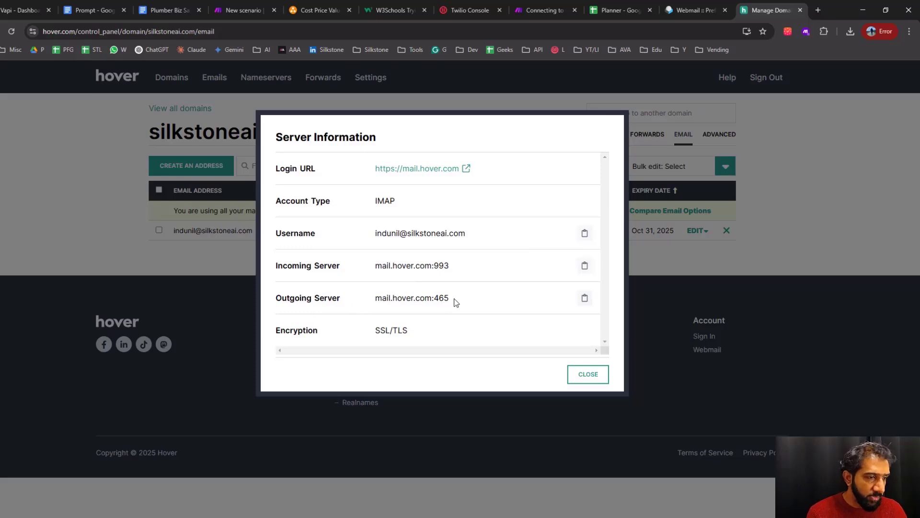
pyautogui.moveTo(439, 302); pyautogui.dragTo(433, 301)
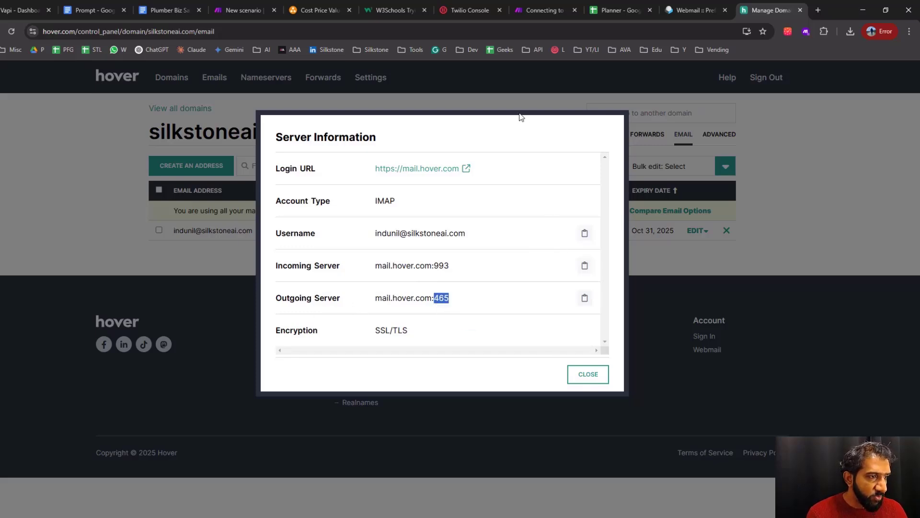
pyautogui.click(547, 10)
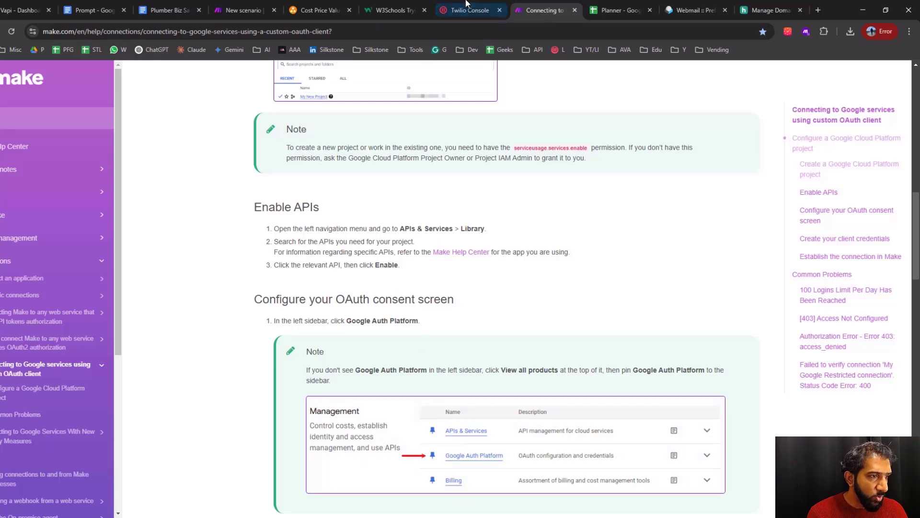
pyautogui.click(242, 11)
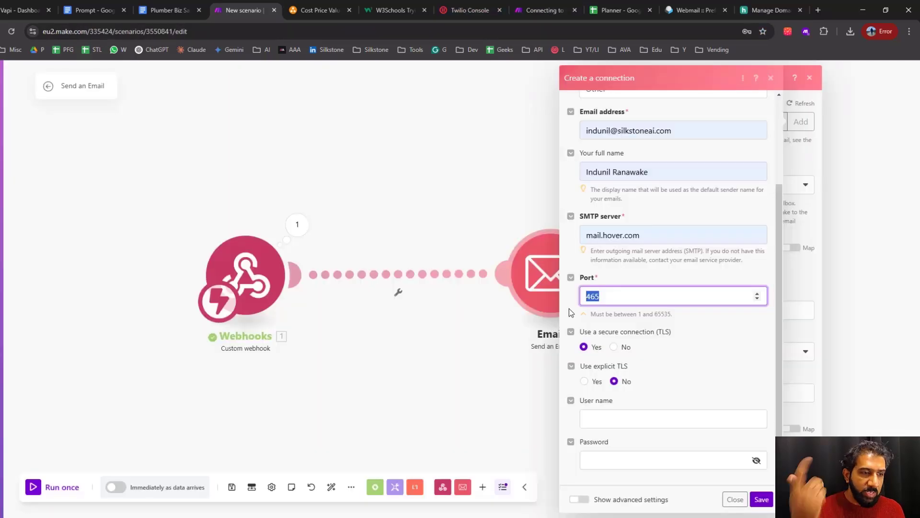
pyautogui.click(613, 301)
pyautogui.moveTo(650, 236); pyautogui.dragTo(589, 231)
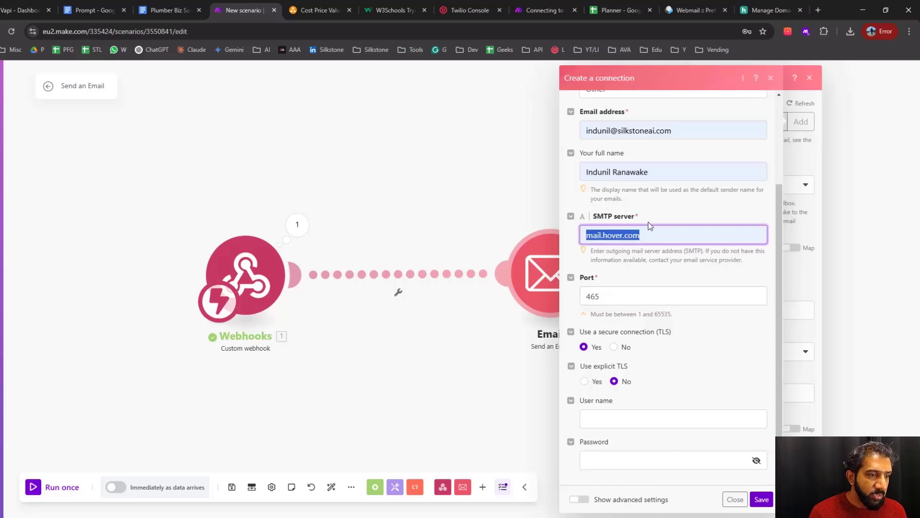
pyautogui.click(766, 7)
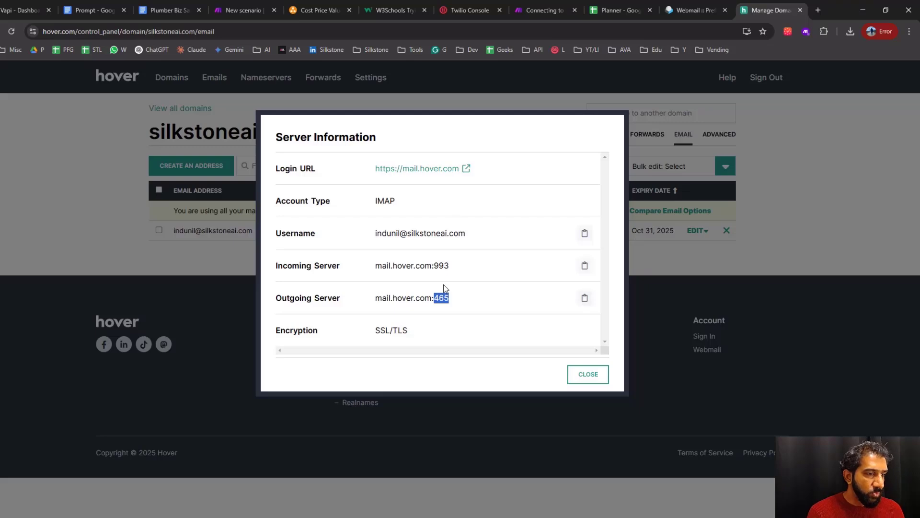
pyautogui.doubleClick(402, 266)
pyautogui.hotkey('ctrl', 'c')
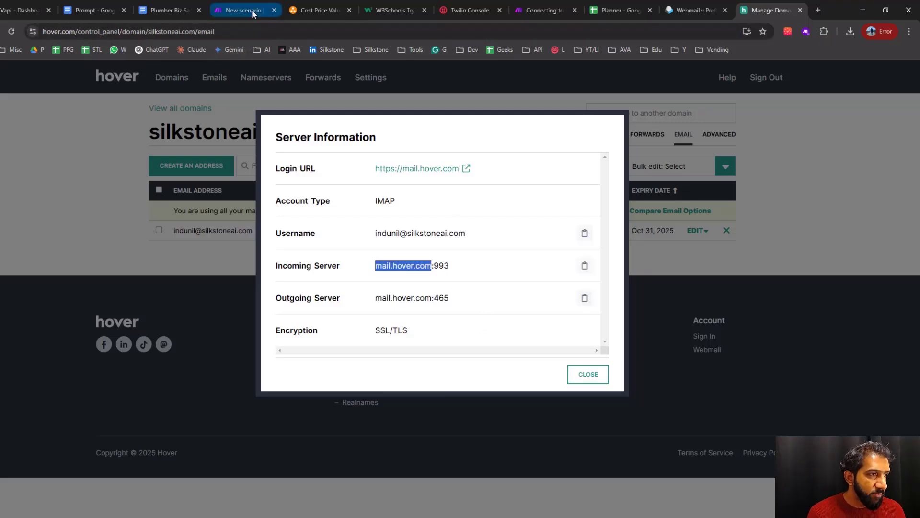
pyautogui.click(252, 9)
pyautogui.hotkey('ctrl', 'v')
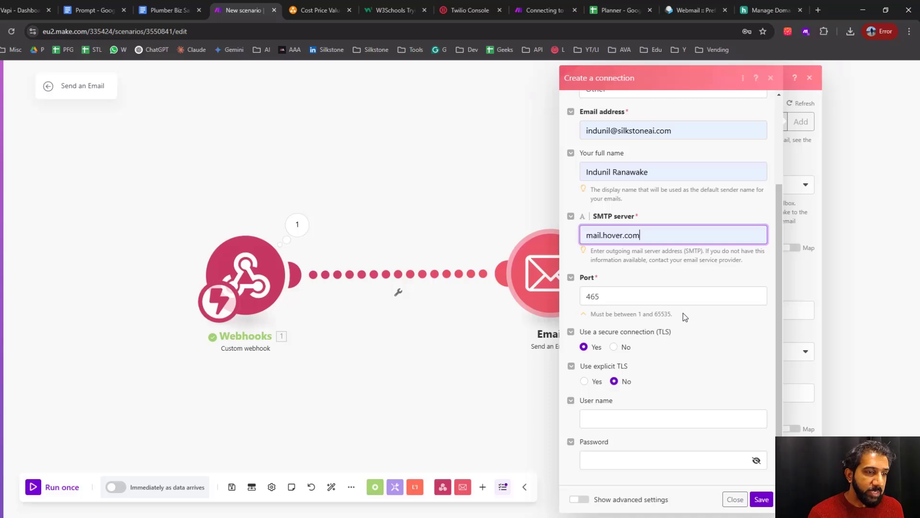
pyautogui.click(736, 501)
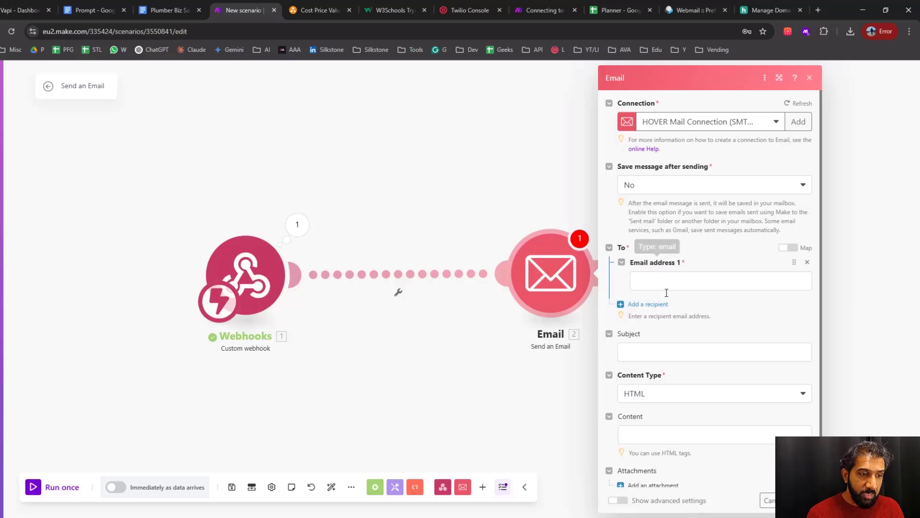
# Enter the recipient's email address in the Email module's To section
pyautogui.click(671, 284)
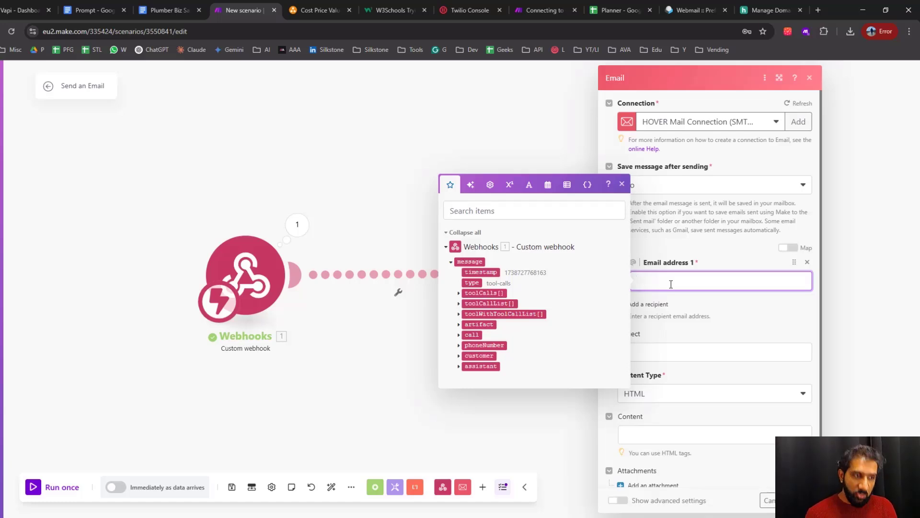
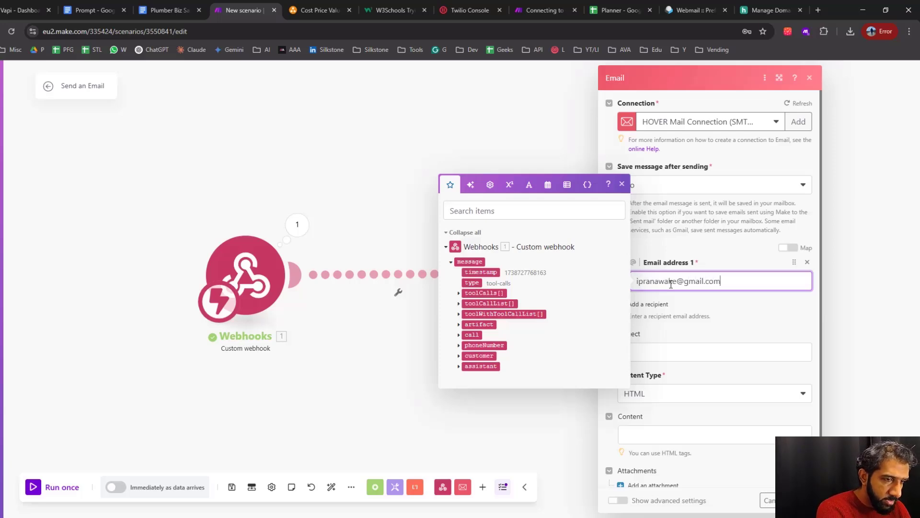
pyautogui.click(746, 324)
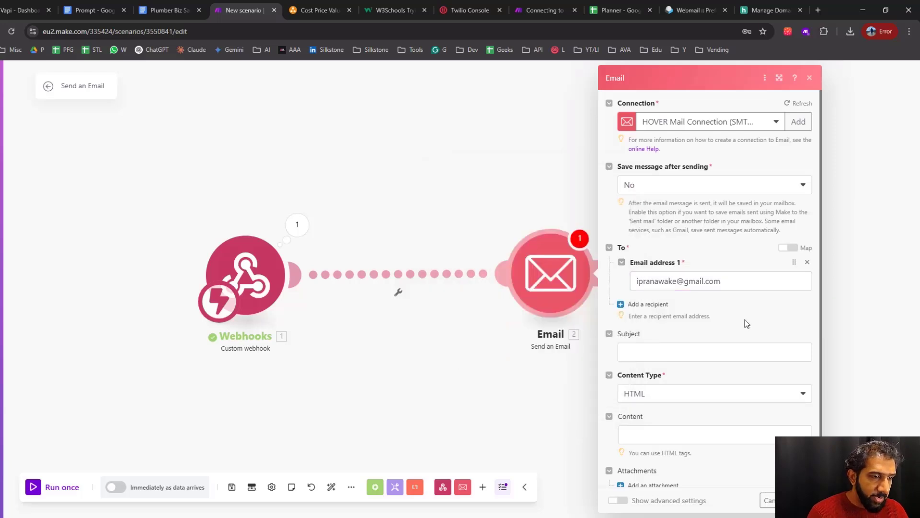
# Set the email's subject to "From Lilly:" followed by the type argument from the webhook's toolCalls function data
pyautogui.click(738, 353)
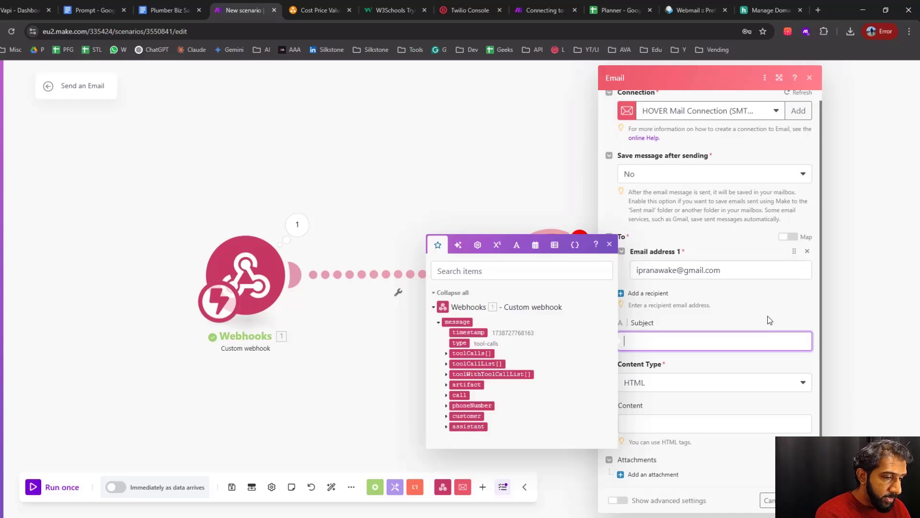
pyautogui.write('F')
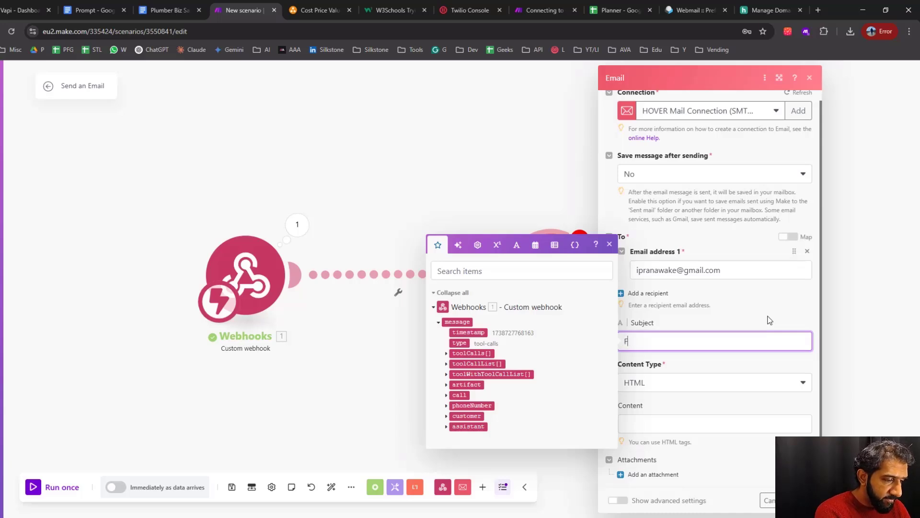
pyautogui.write('rom Lil')
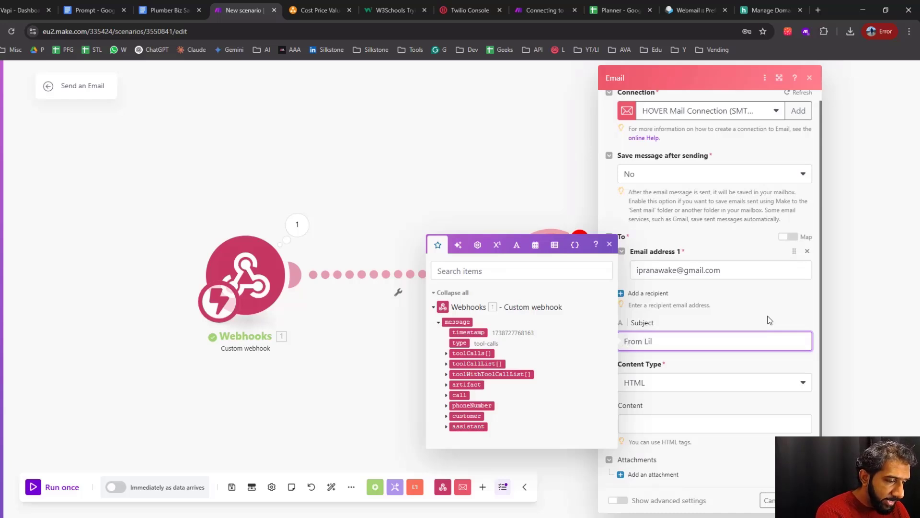
pyautogui.write('ly:')
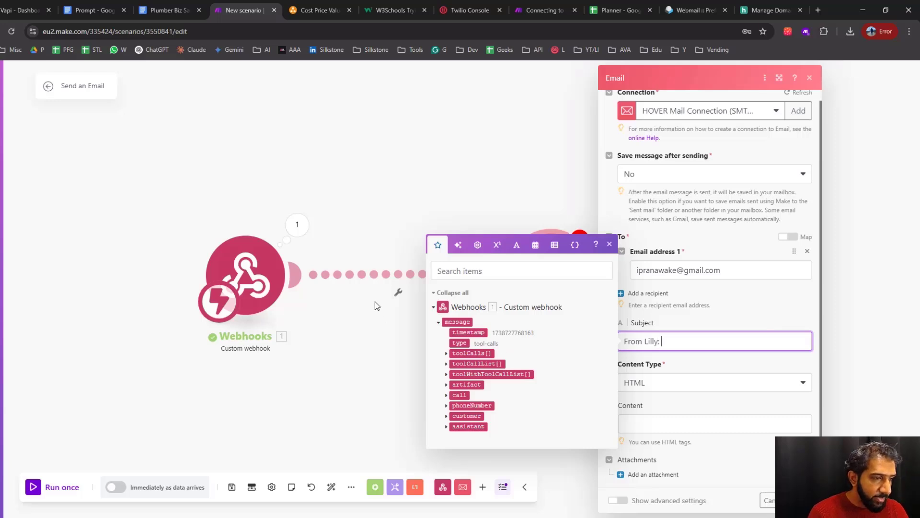
pyautogui.click(447, 354)
pyautogui.click(453, 370)
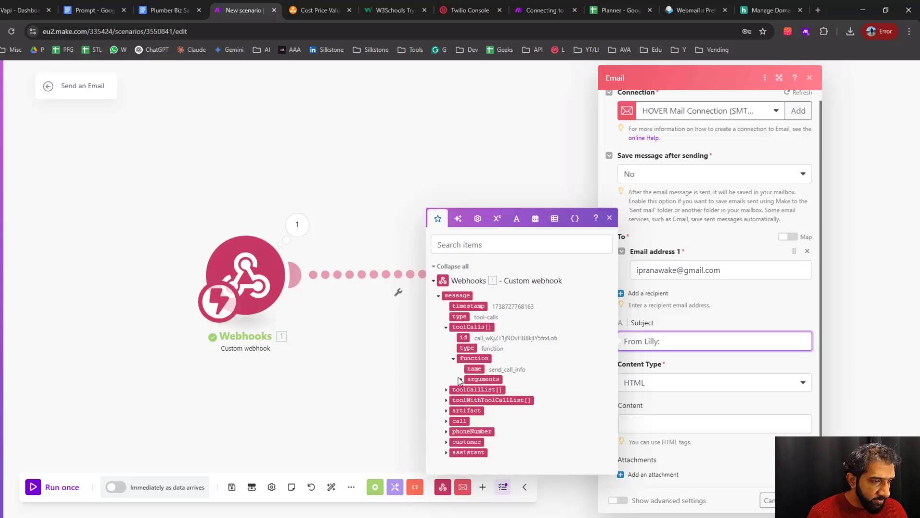
pyautogui.click(462, 380)
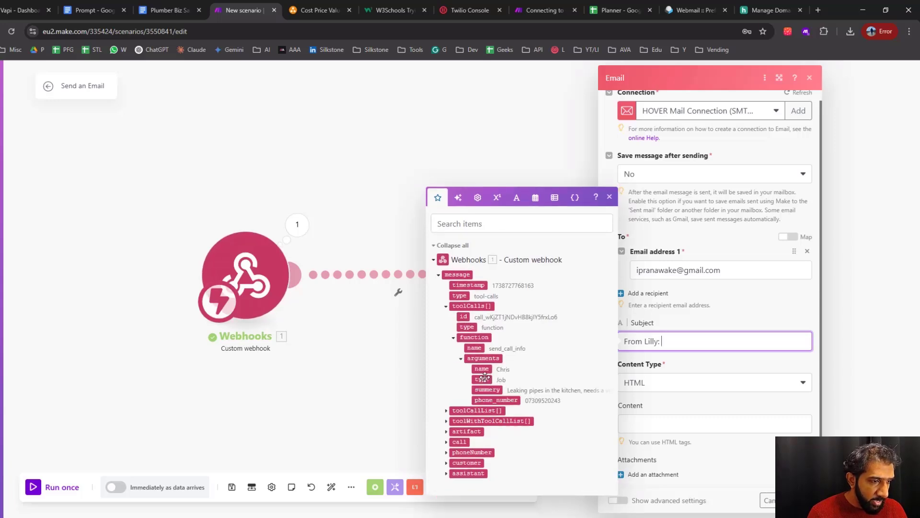
pyautogui.click(482, 379)
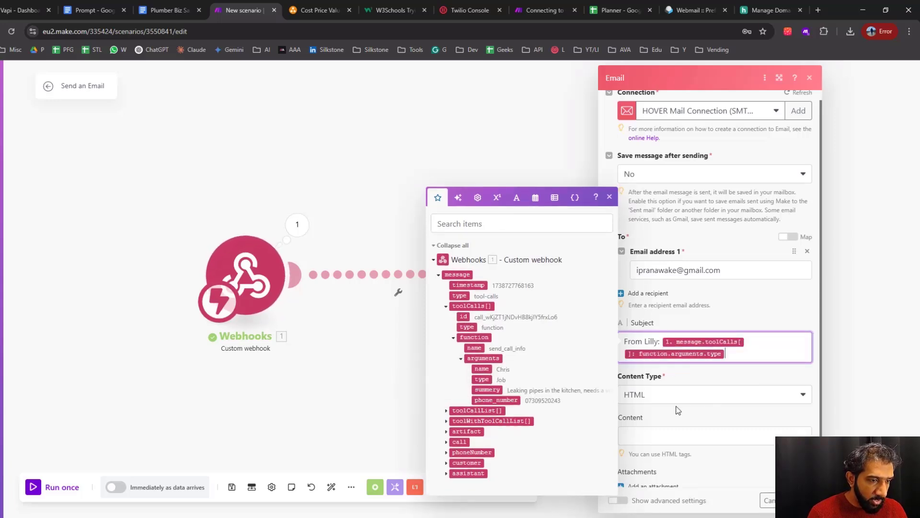
# Set the email's content type to Plaintext
pyautogui.click(673, 437)
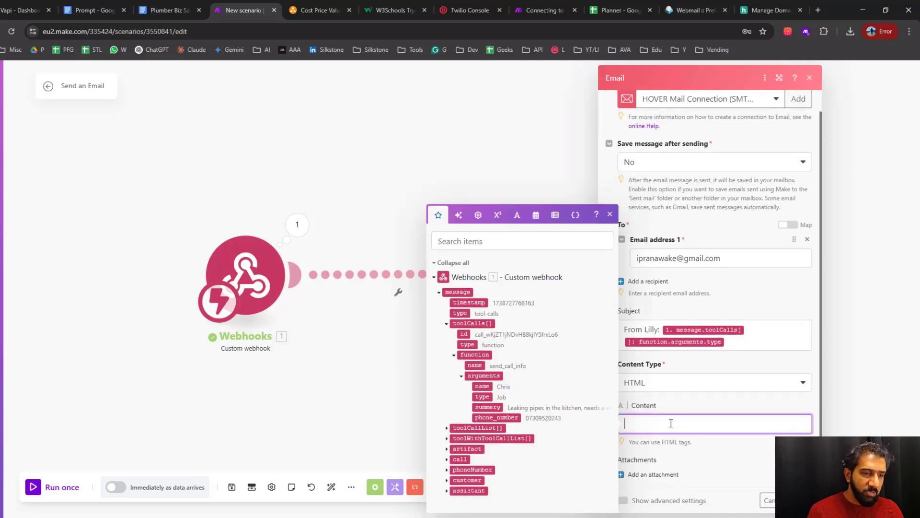
pyautogui.click(640, 394)
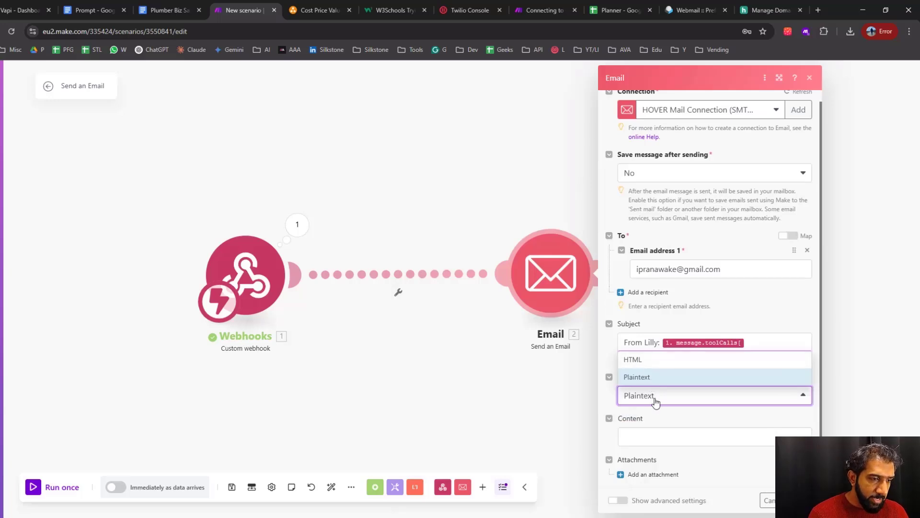
pyautogui.click(653, 377)
# Add "Name:" and "Type:" lines to the email content, mapping each to the matching name and type arguments from toolCalls
pyautogui.click(674, 437)
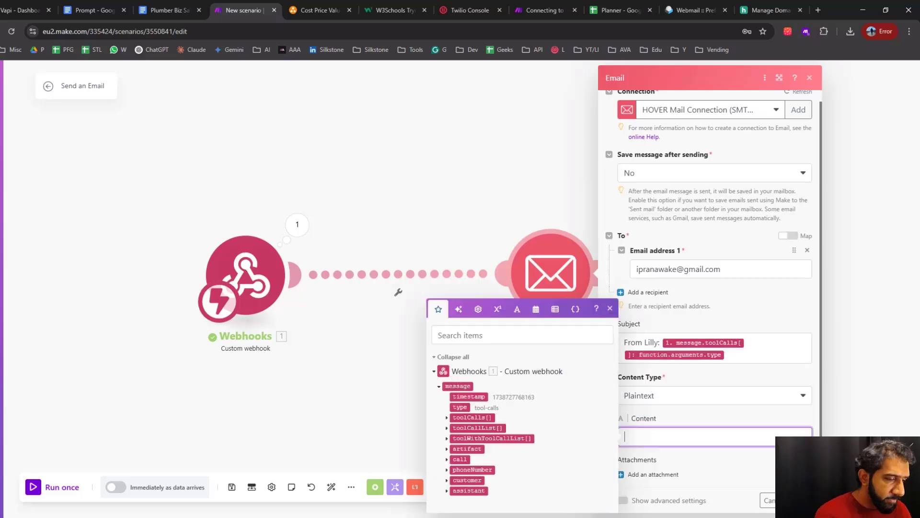
pyautogui.write('Name')
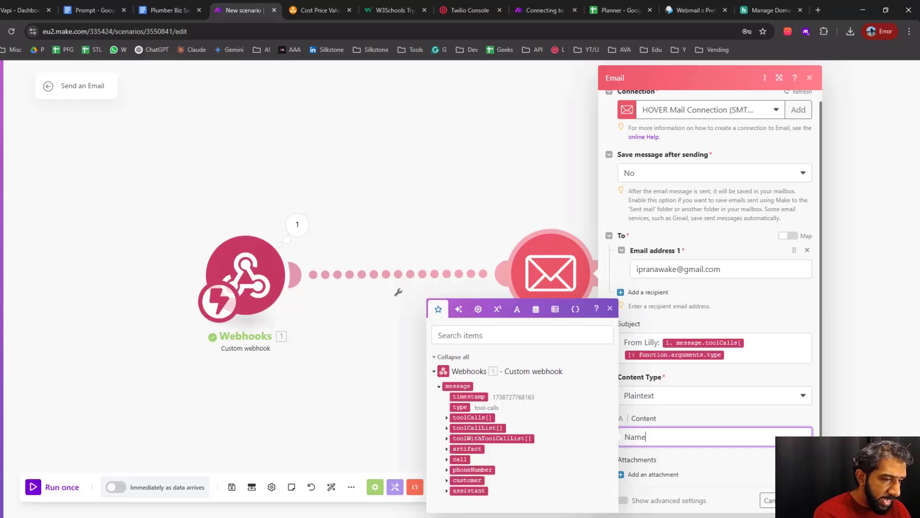
pyautogui.write(':')
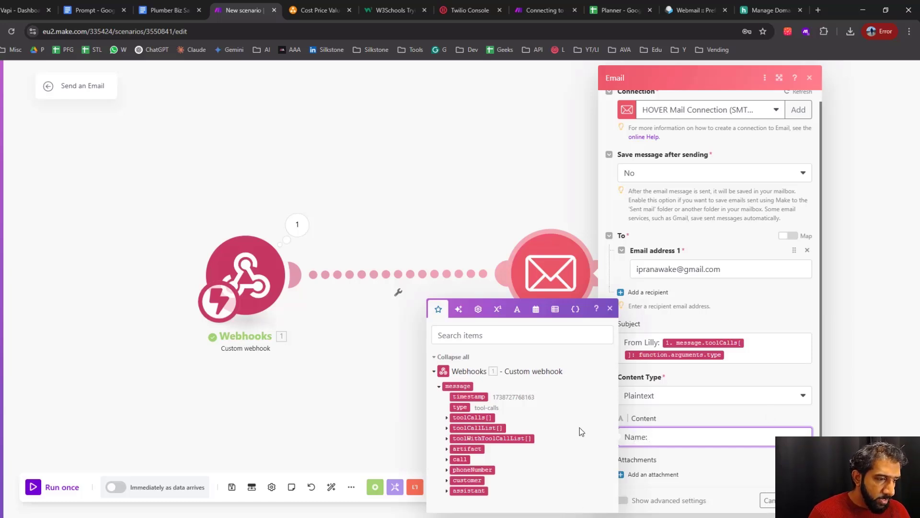
pyautogui.click(447, 418)
pyautogui.click(462, 418)
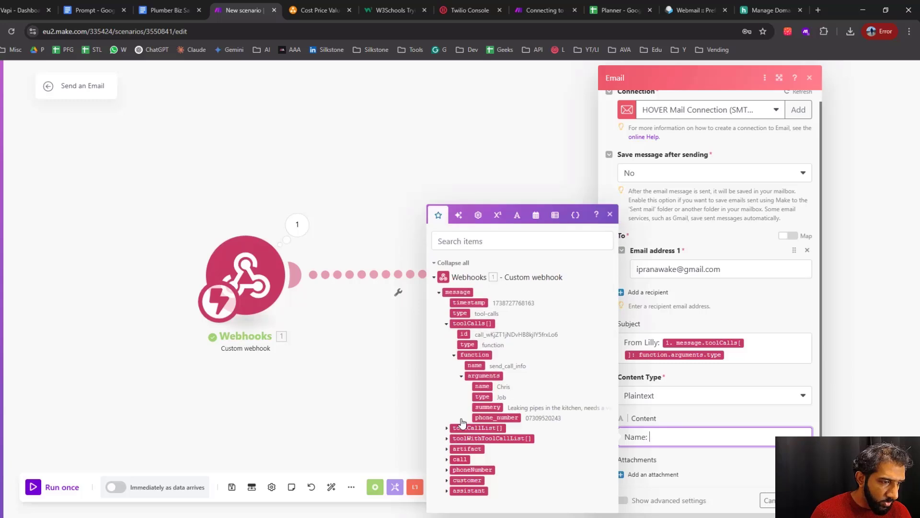
pyautogui.click(482, 387)
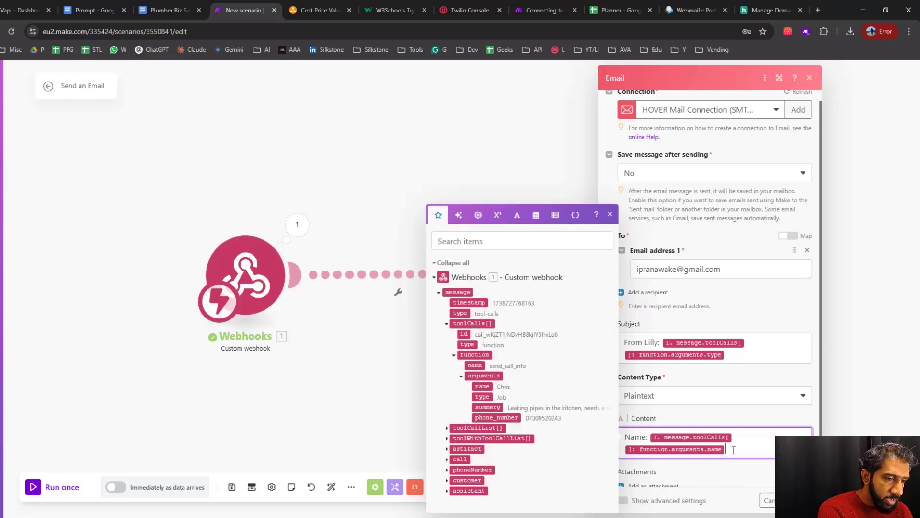
pyautogui.press('Return')
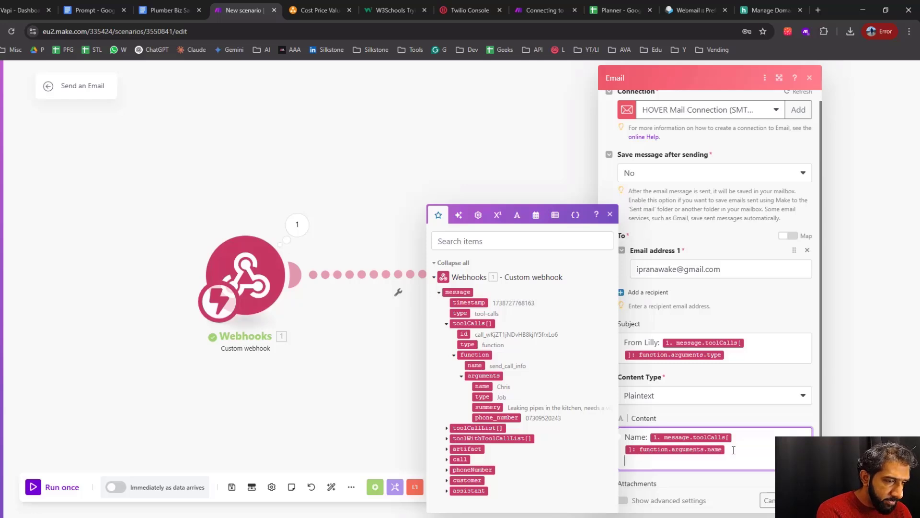
pyautogui.write('J')
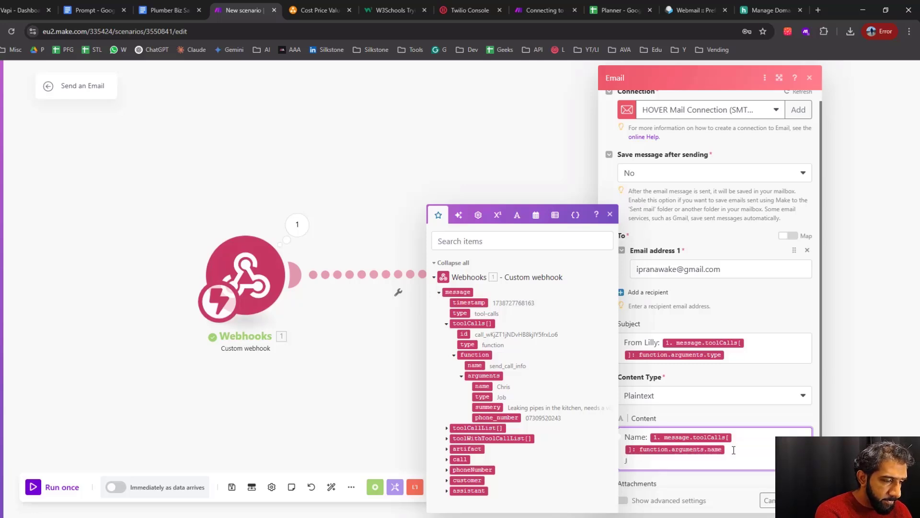
pyautogui.press('BackSpace')
pyautogui.write('Type:')
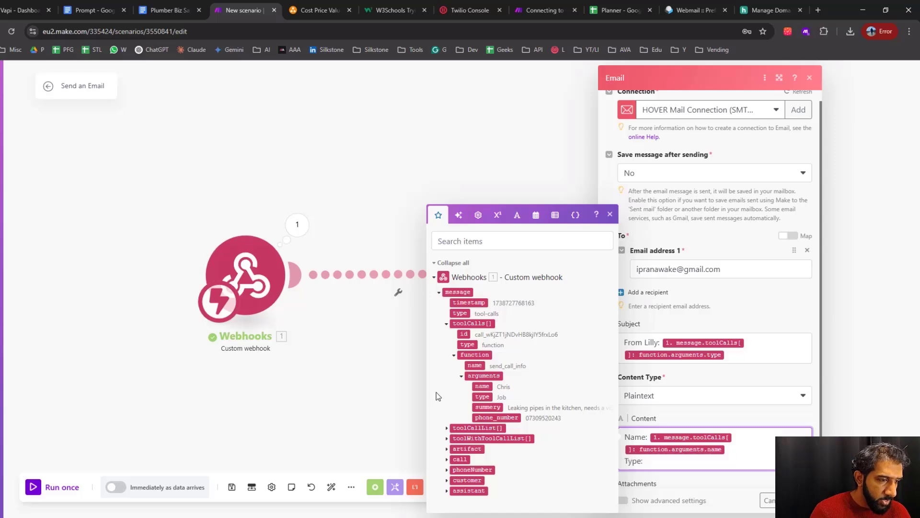
pyautogui.click(482, 397)
# Add "Phone Number:" and "Summery:" lines mapped to the phone_number and summery arguments, and save the Email module
pyautogui.press('Return')
pyautogui.write('Phone')
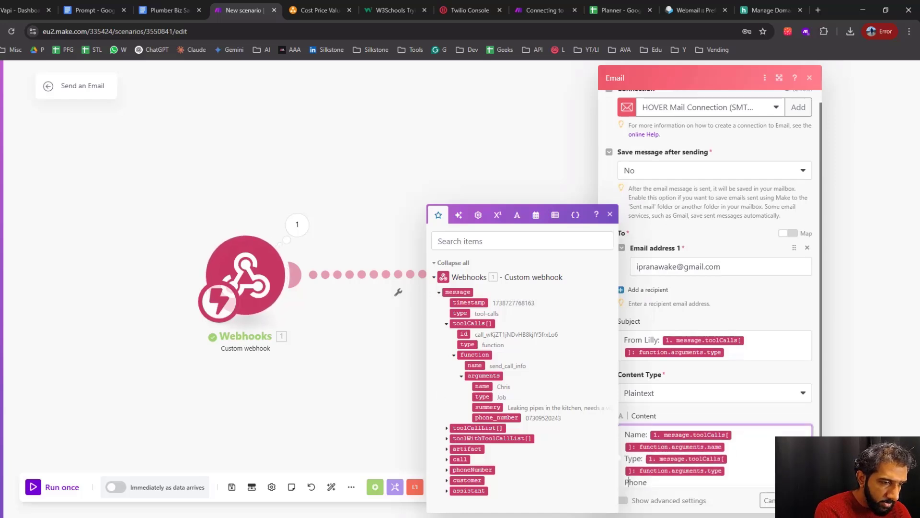
pyautogui.write(' Number:')
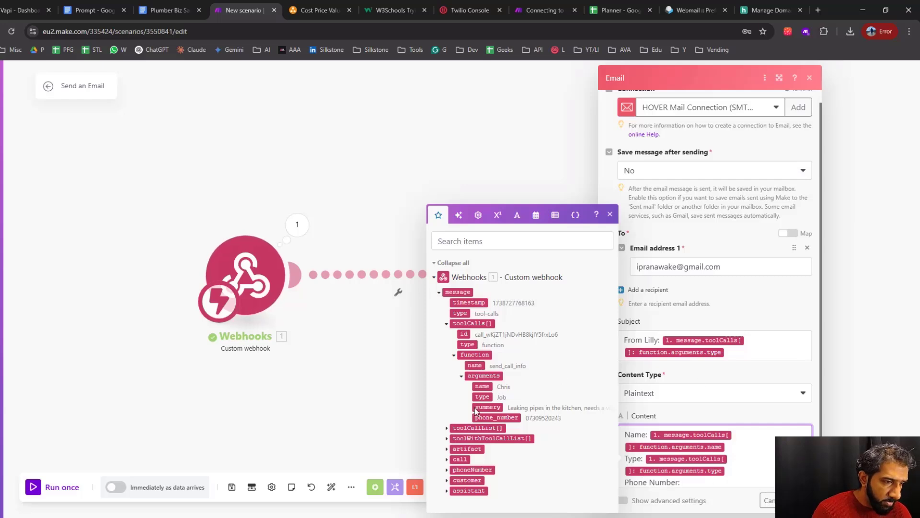
pyautogui.click(496, 417)
pyautogui.press('Return')
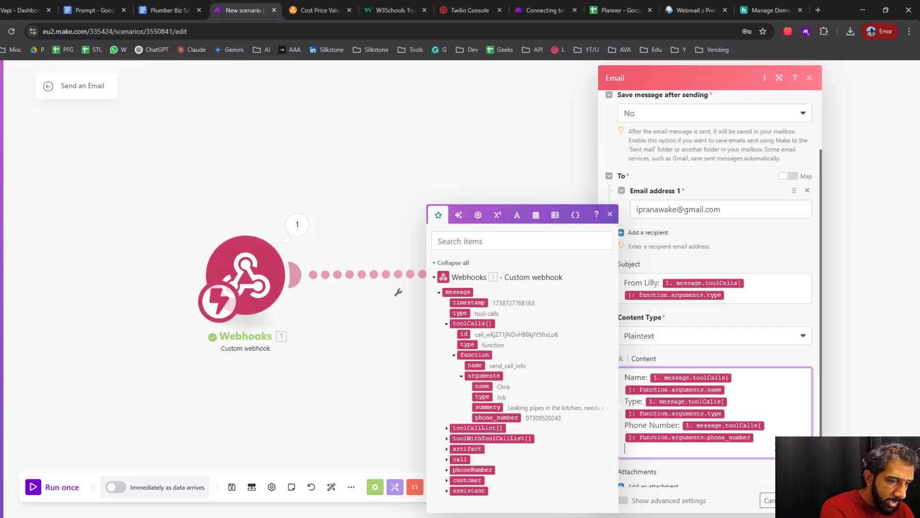
pyautogui.write('Summery:')
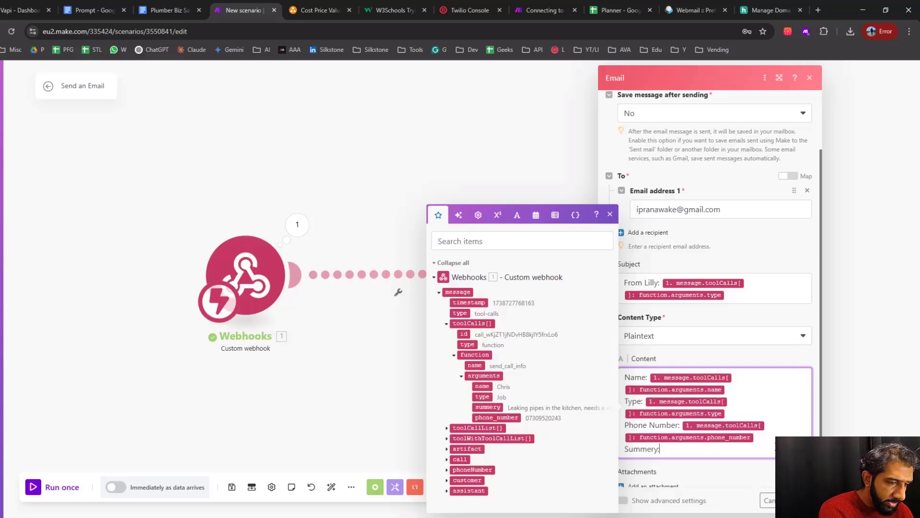
pyautogui.click(488, 407)
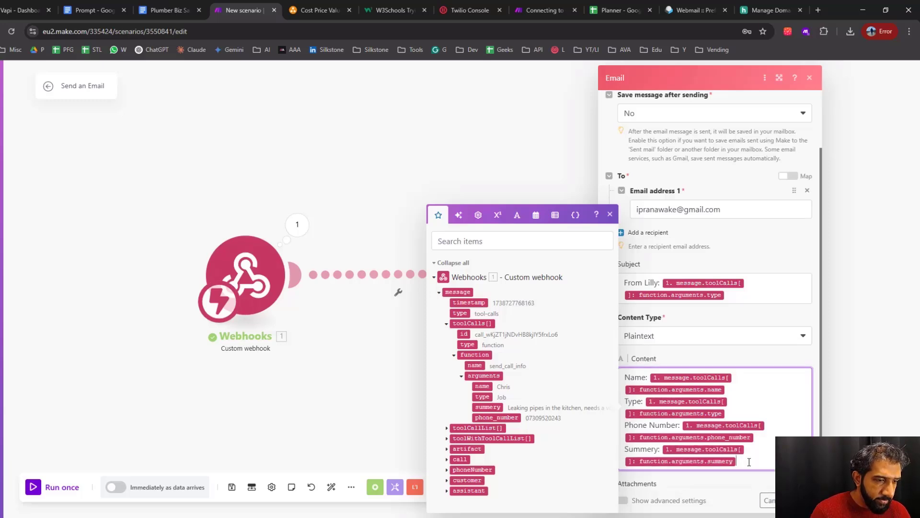
pyautogui.click(782, 317)
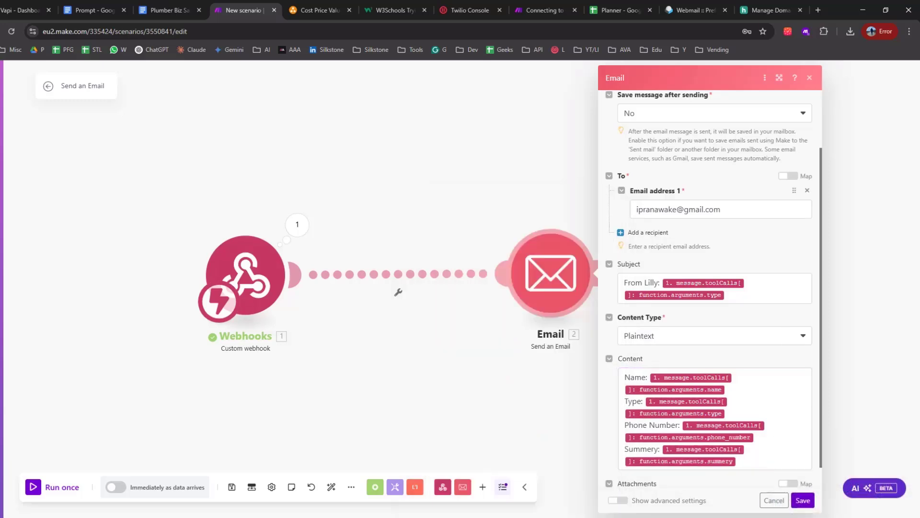
pyautogui.click(803, 500)
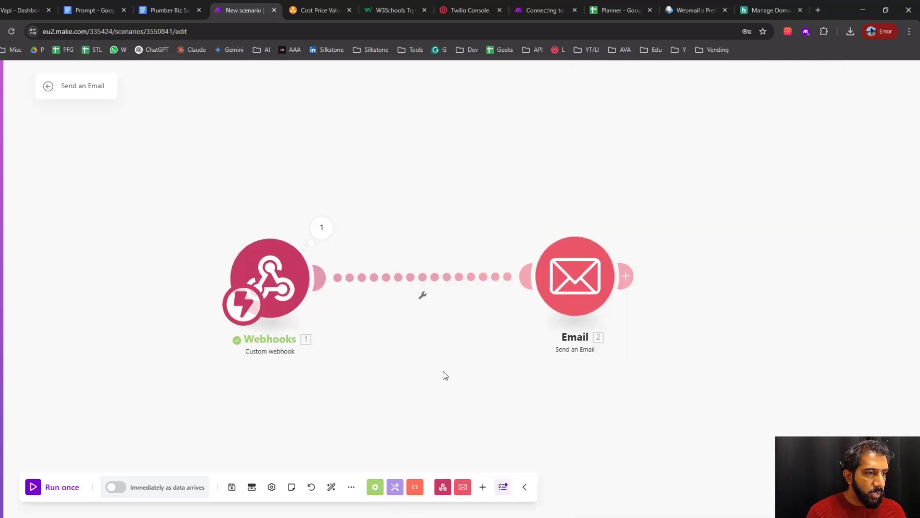
# Check the workflow diagram in draw.io, and back in Make run the scenario once
pyautogui.click(319, 10)
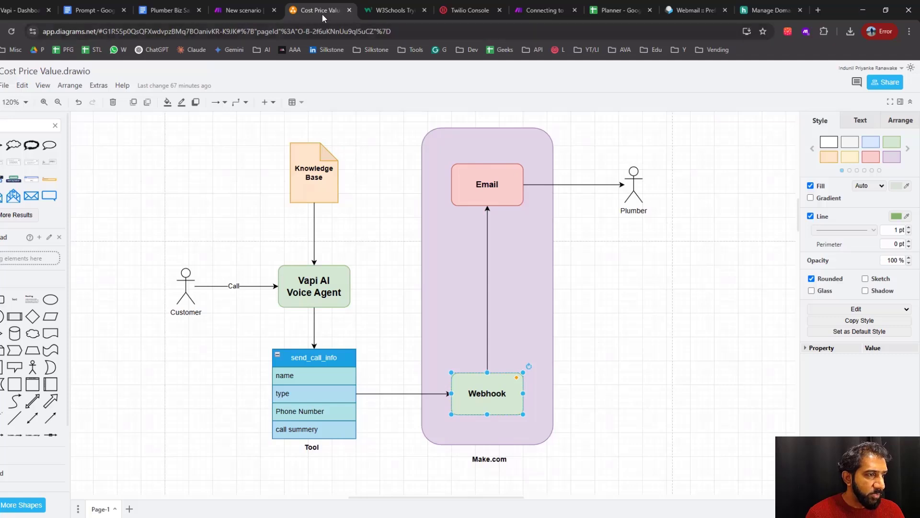
pyautogui.click(243, 10)
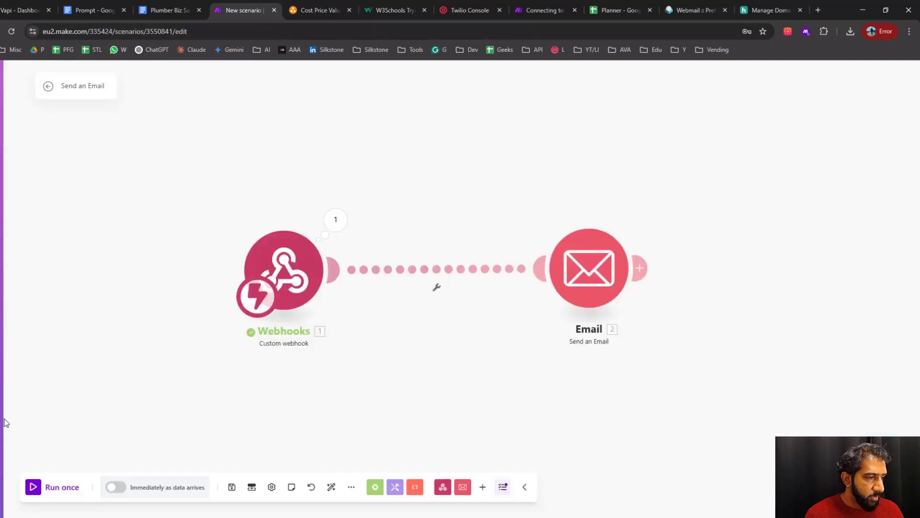
pyautogui.click(34, 488)
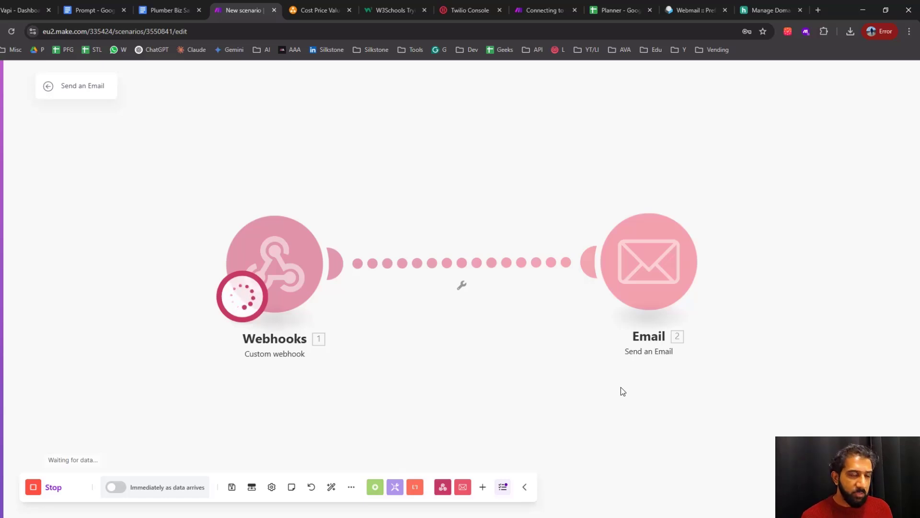
# Review the plumber knowledge base document's services, greeting, and pricing sections, highlighting the hourly service call fee and the additional charges wording
pyautogui.hotkey('ctrl', 'shift', 'Tab')
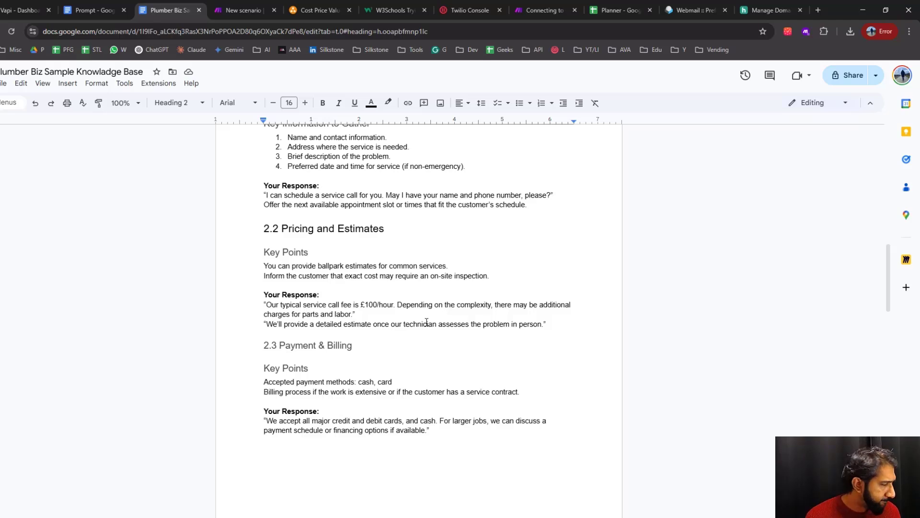
pyautogui.scroll(12, 427, 322)
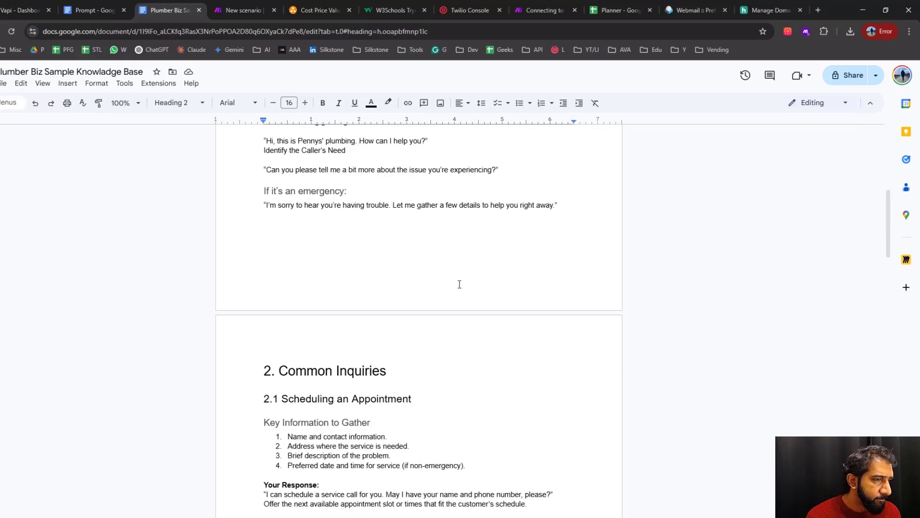
pyautogui.scroll(2, 460, 284)
pyautogui.scroll(-2, 459, 284)
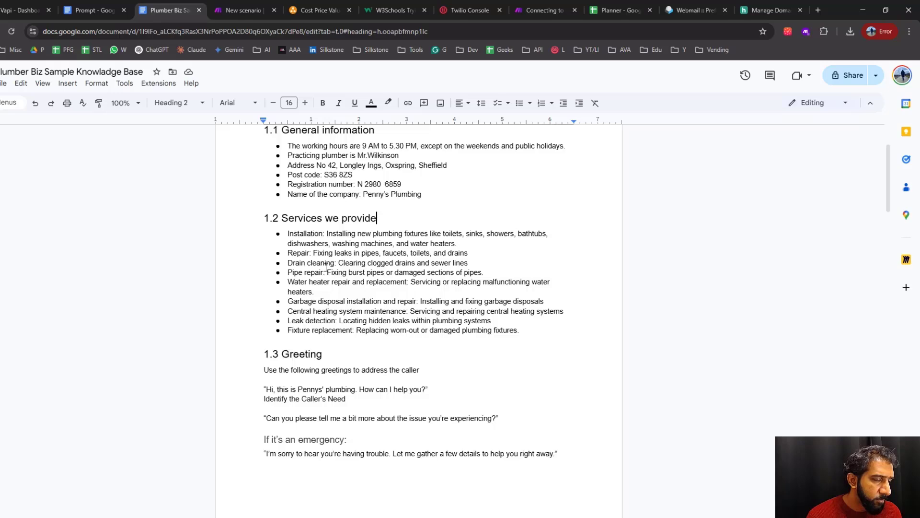
pyautogui.scroll(-1, 326, 267)
pyautogui.scroll(-10, 326, 267)
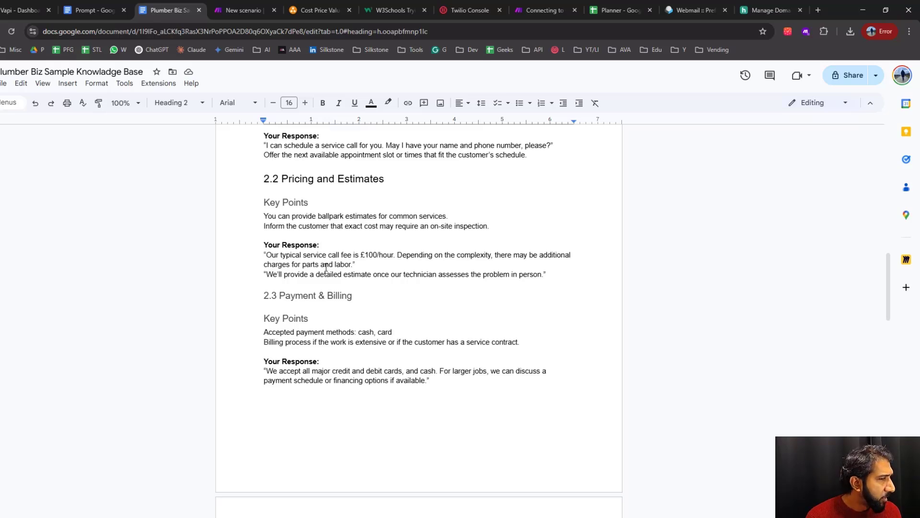
pyautogui.moveTo(341, 255); pyautogui.dragTo(447, 254)
pyautogui.click(492, 286)
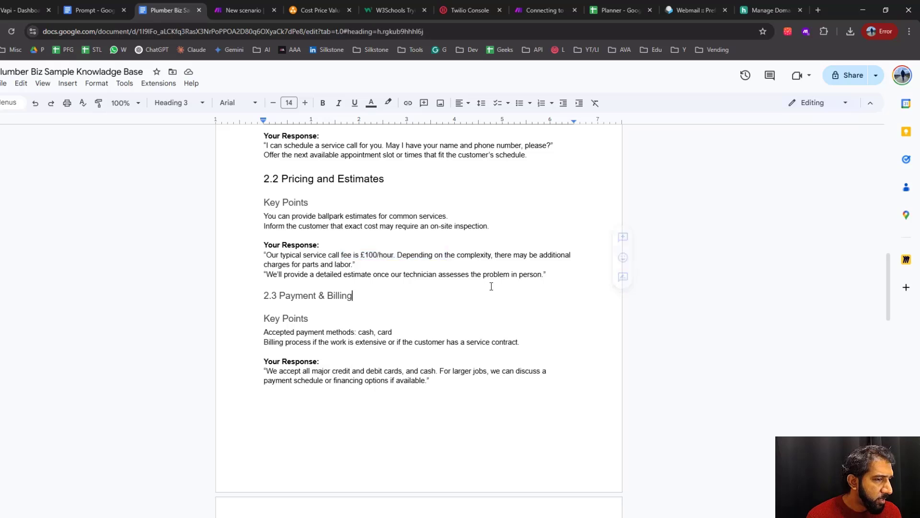
pyautogui.moveTo(361, 254); pyautogui.dragTo(411, 254)
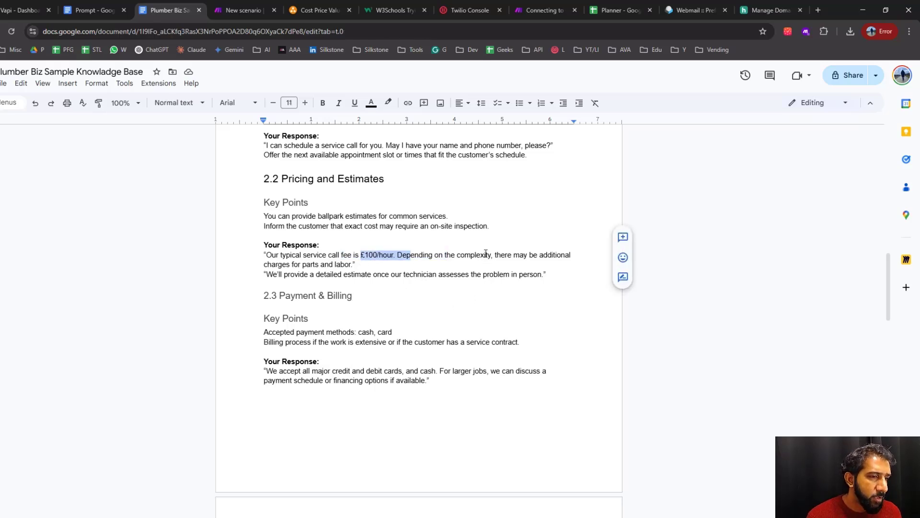
pyautogui.moveTo(486, 254); pyautogui.dragTo(345, 264)
pyautogui.click(345, 265)
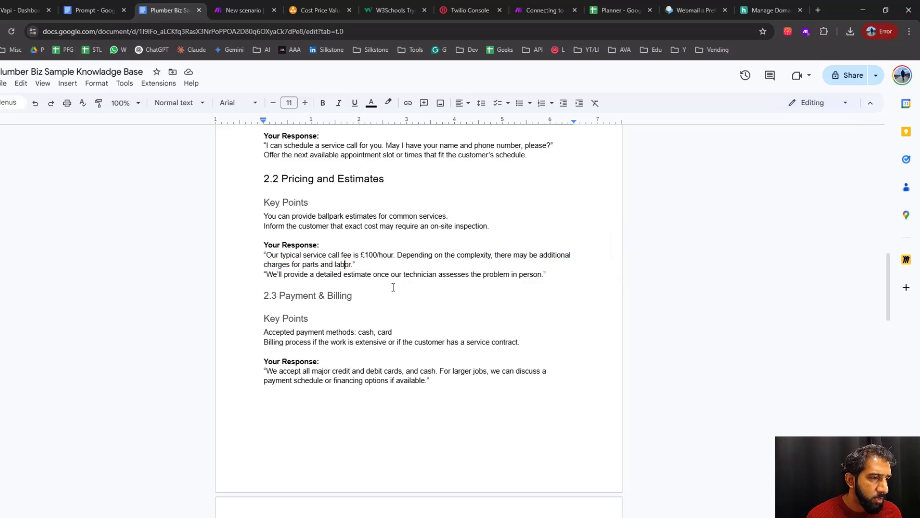
pyautogui.scroll(5, 395, 288)
pyautogui.scroll(2, 397, 291)
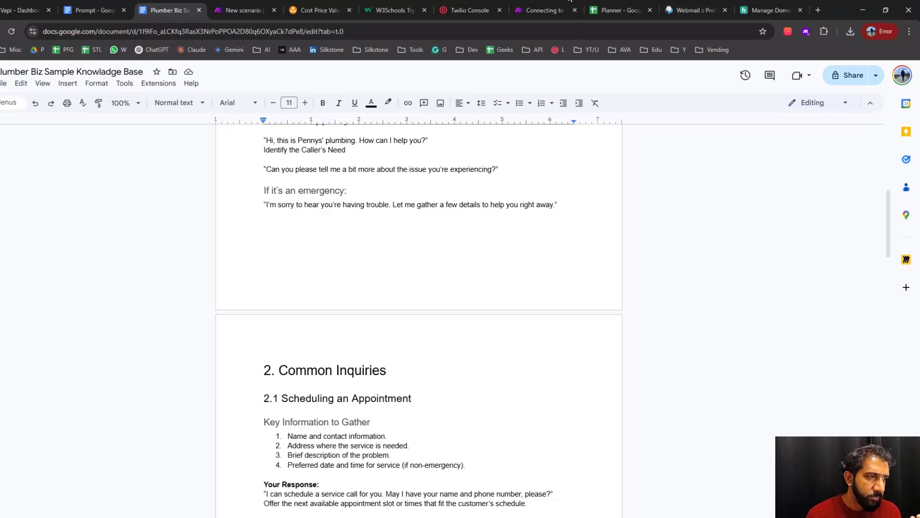
# Return to the Make scenario, and in Gmail open the new General Inquiry email to check its name, type, phone number and summary lines
pyautogui.click(247, 10)
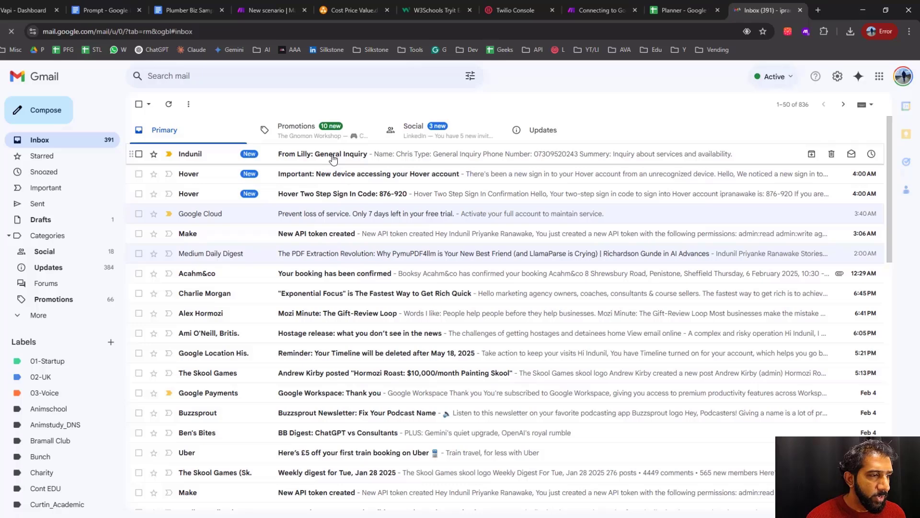
pyautogui.click(334, 159)
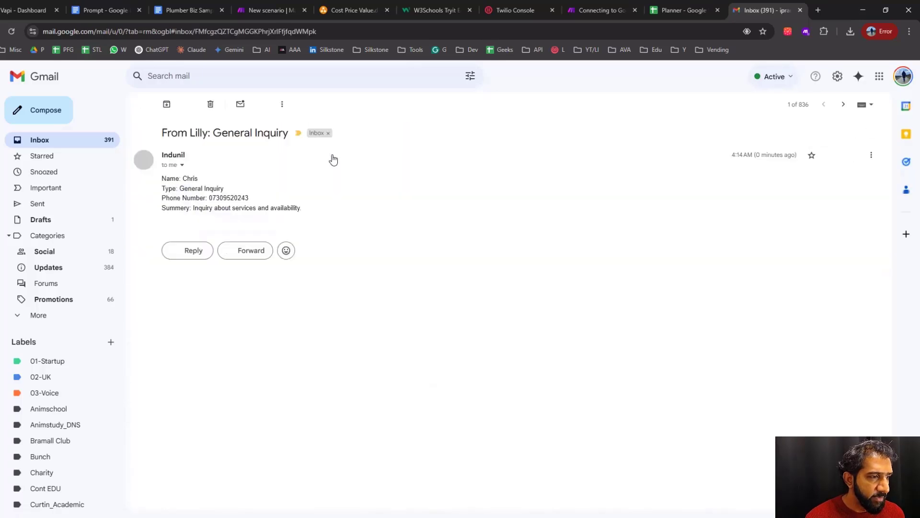
pyautogui.doubleClick(190, 178)
pyautogui.click(184, 188)
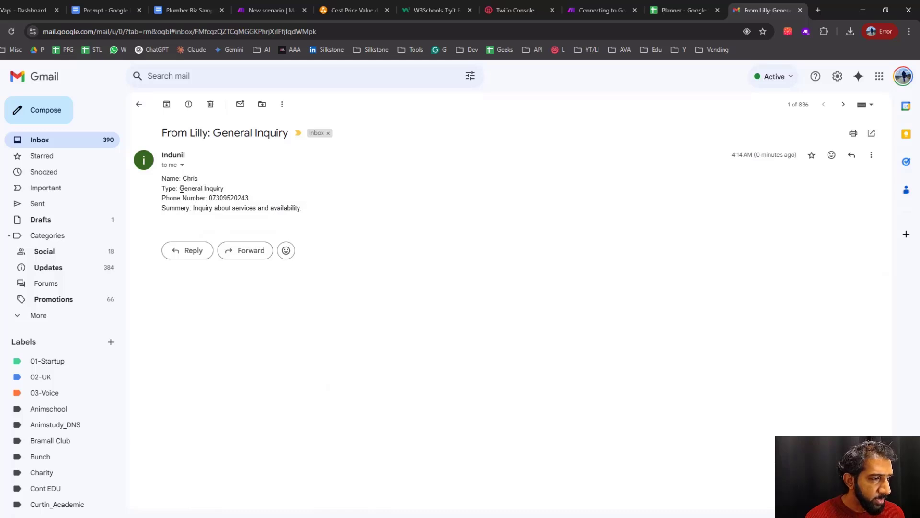
pyautogui.moveTo(181, 188); pyautogui.dragTo(304, 208)
pyautogui.click(312, 210)
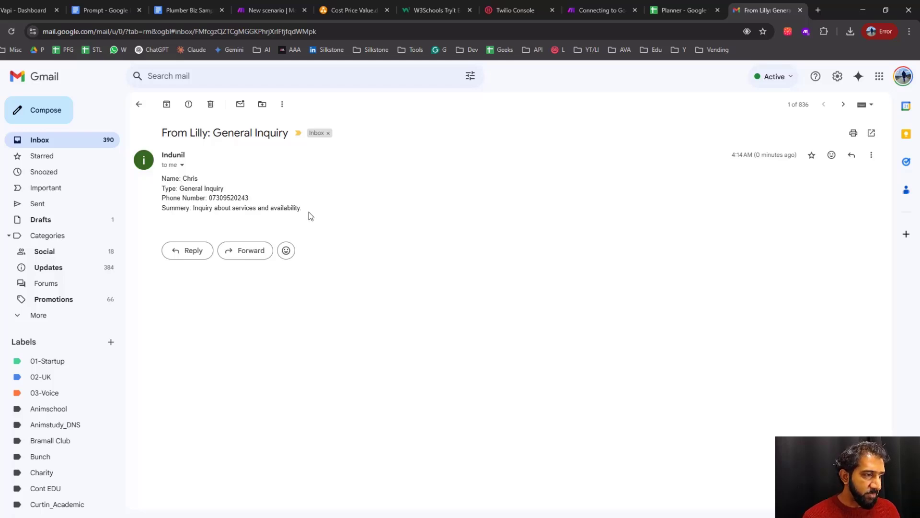
# Highlight the email's inquiry type and phone number for review, and switch to the workflow diagram in draw.io
pyautogui.moveTo(180, 188); pyautogui.dragTo(232, 191)
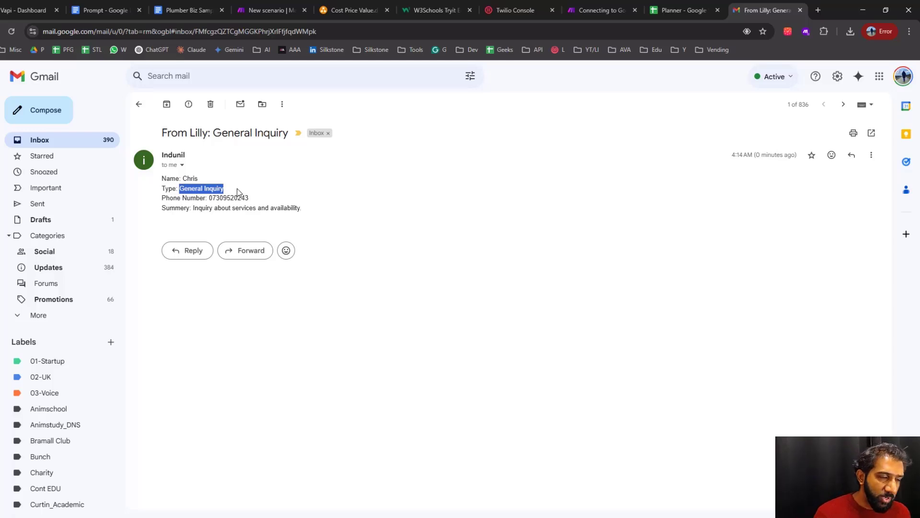
pyautogui.click(237, 191)
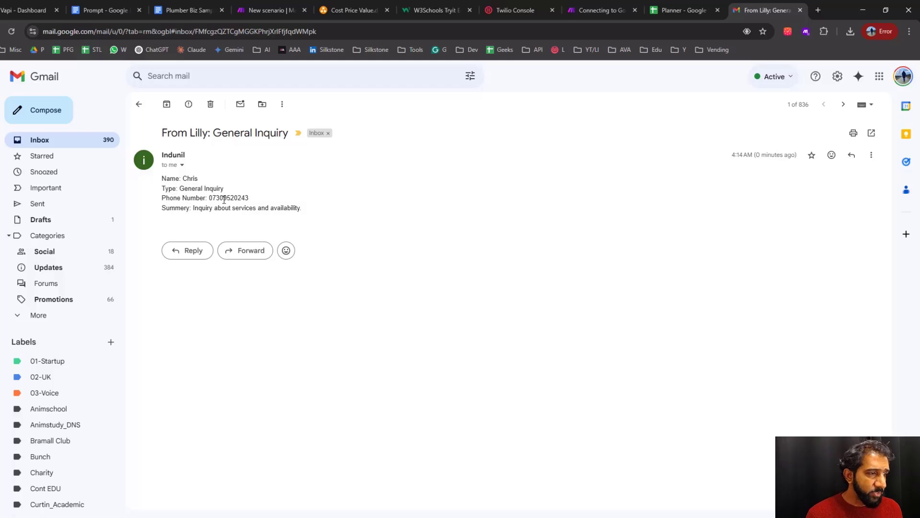
pyautogui.doubleClick(227, 197)
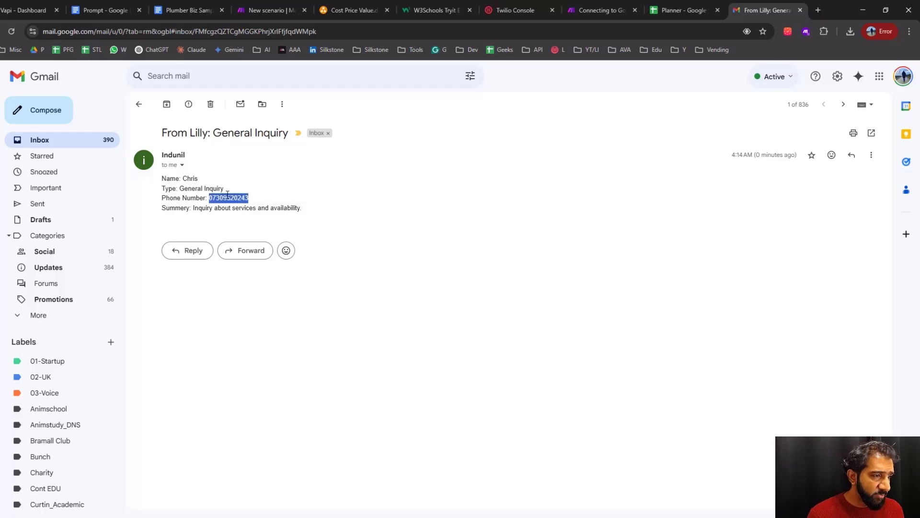
pyautogui.click(311, 206)
pyautogui.click(355, 10)
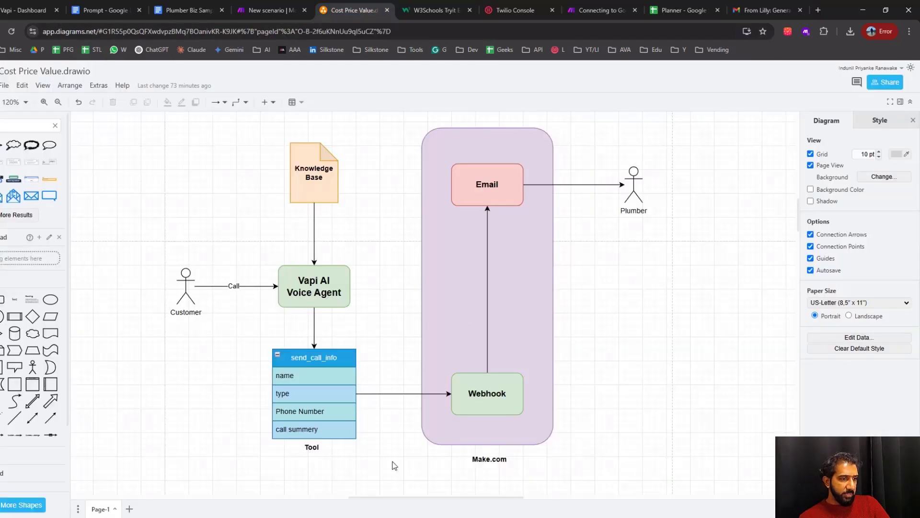